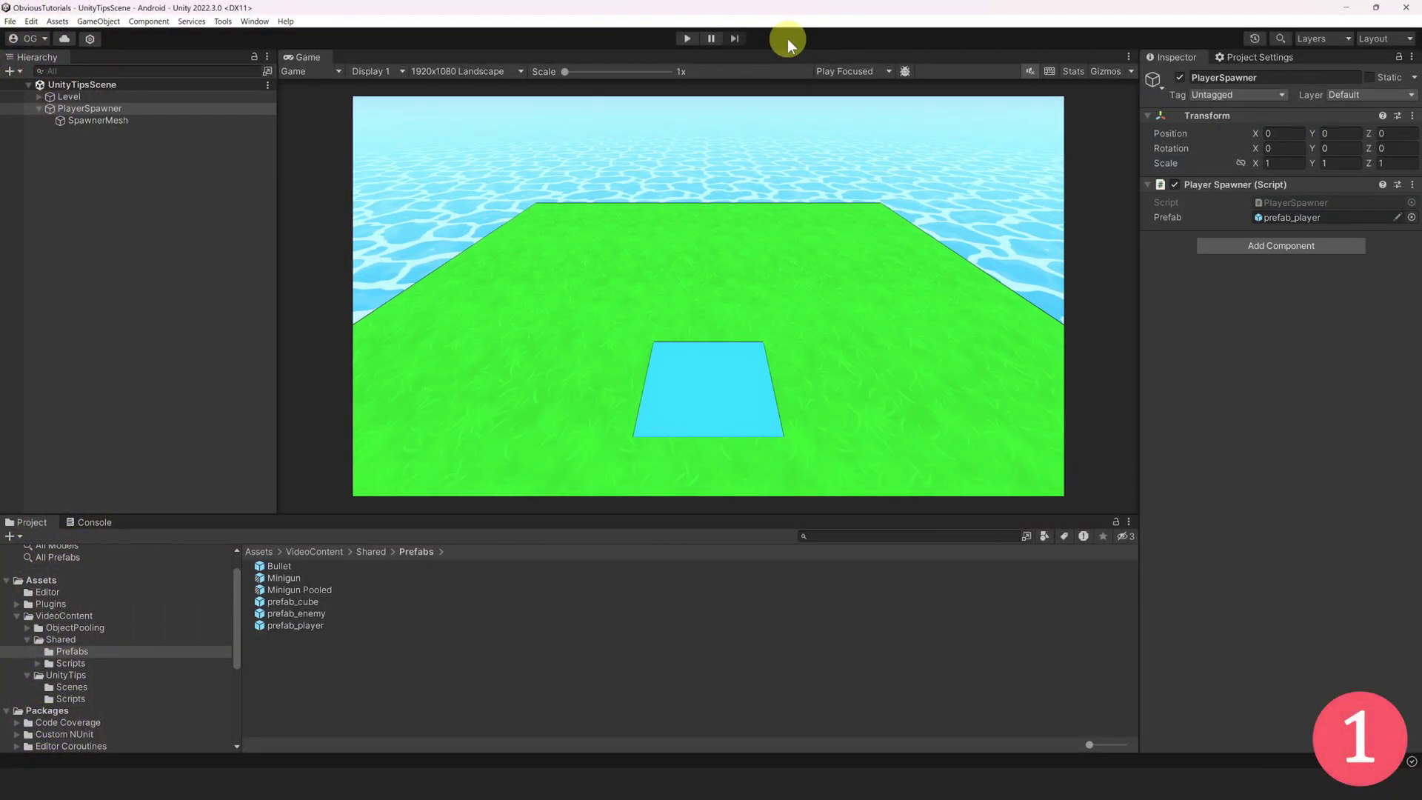
- Enter Play mode so PlayerSpawner spawns a prefab_player(Clone)
left_click(689, 40)
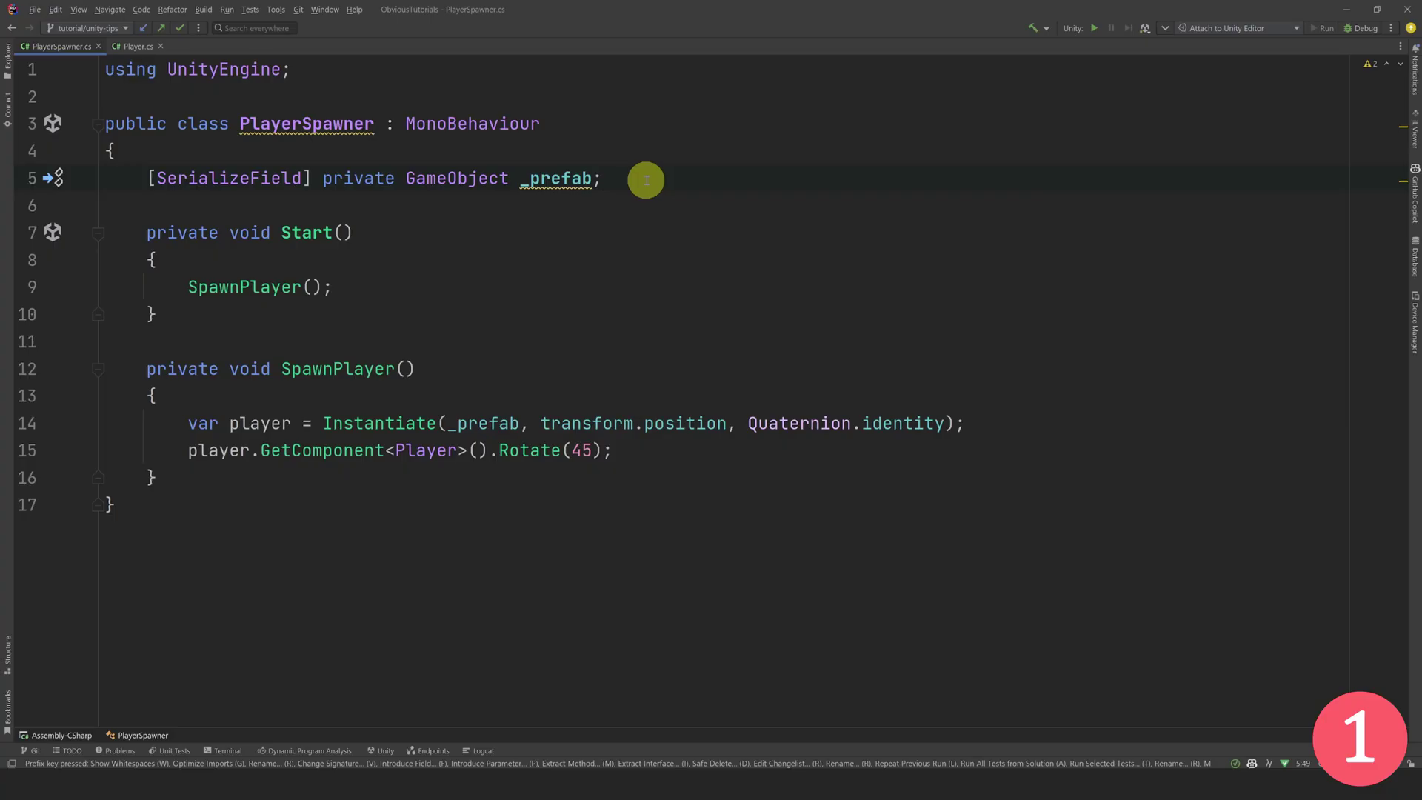
- Delete the GetComponent<Player>() call on line 15 so Rotate(45) is called directly
left_click_drag(606, 180, 422, 175)
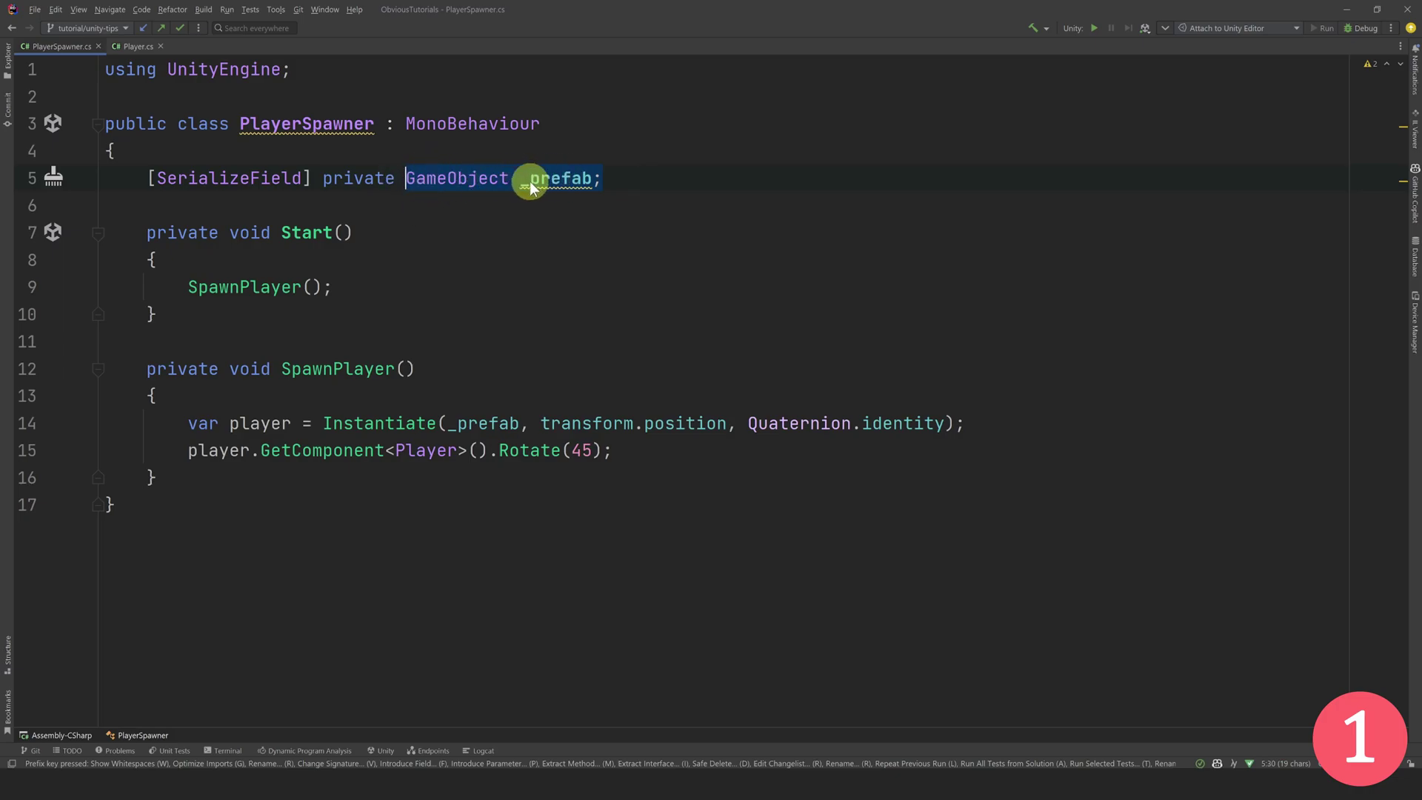
left_click_drag(324, 423, 521, 423)
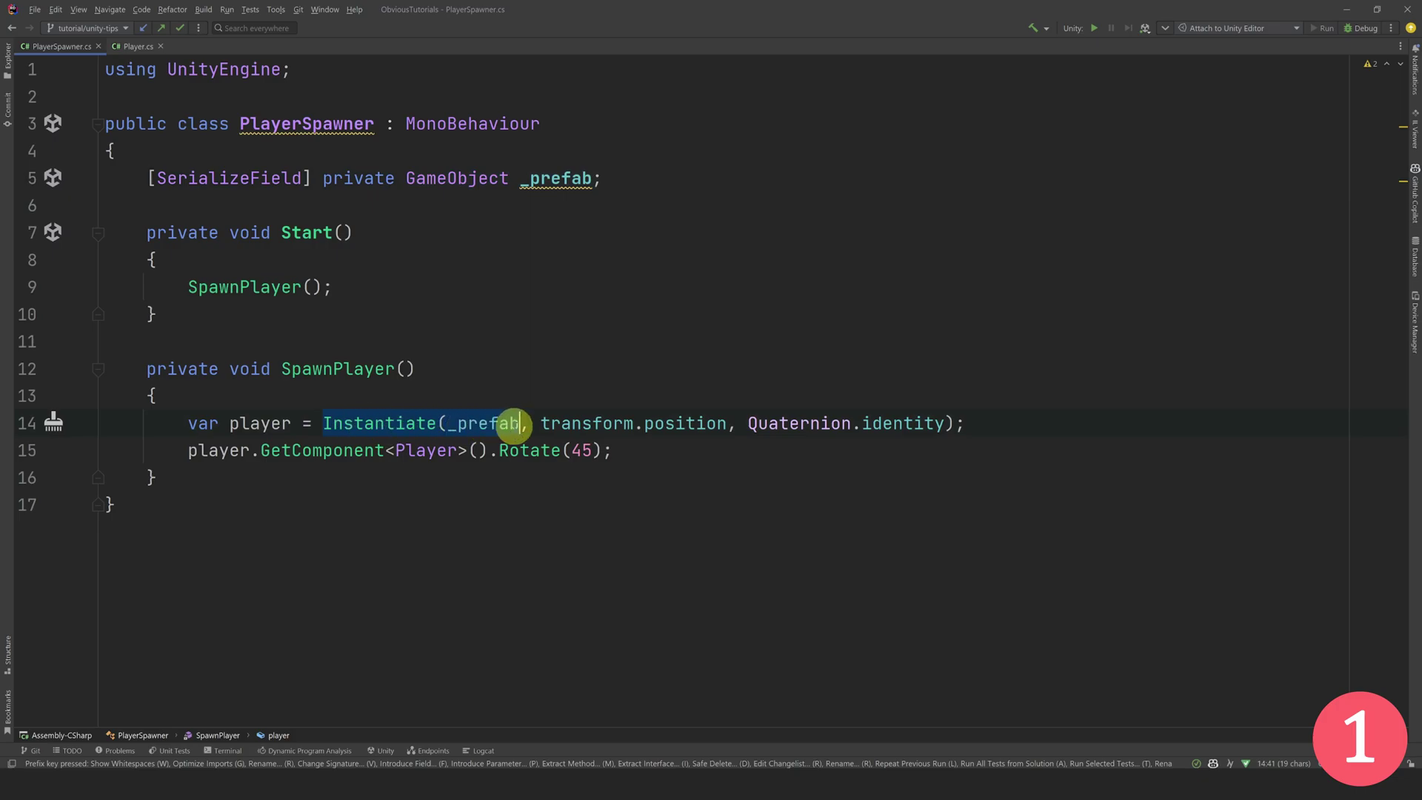
left_click(323, 449)
left_click(256, 454)
left_click_drag(256, 453, 491, 451)
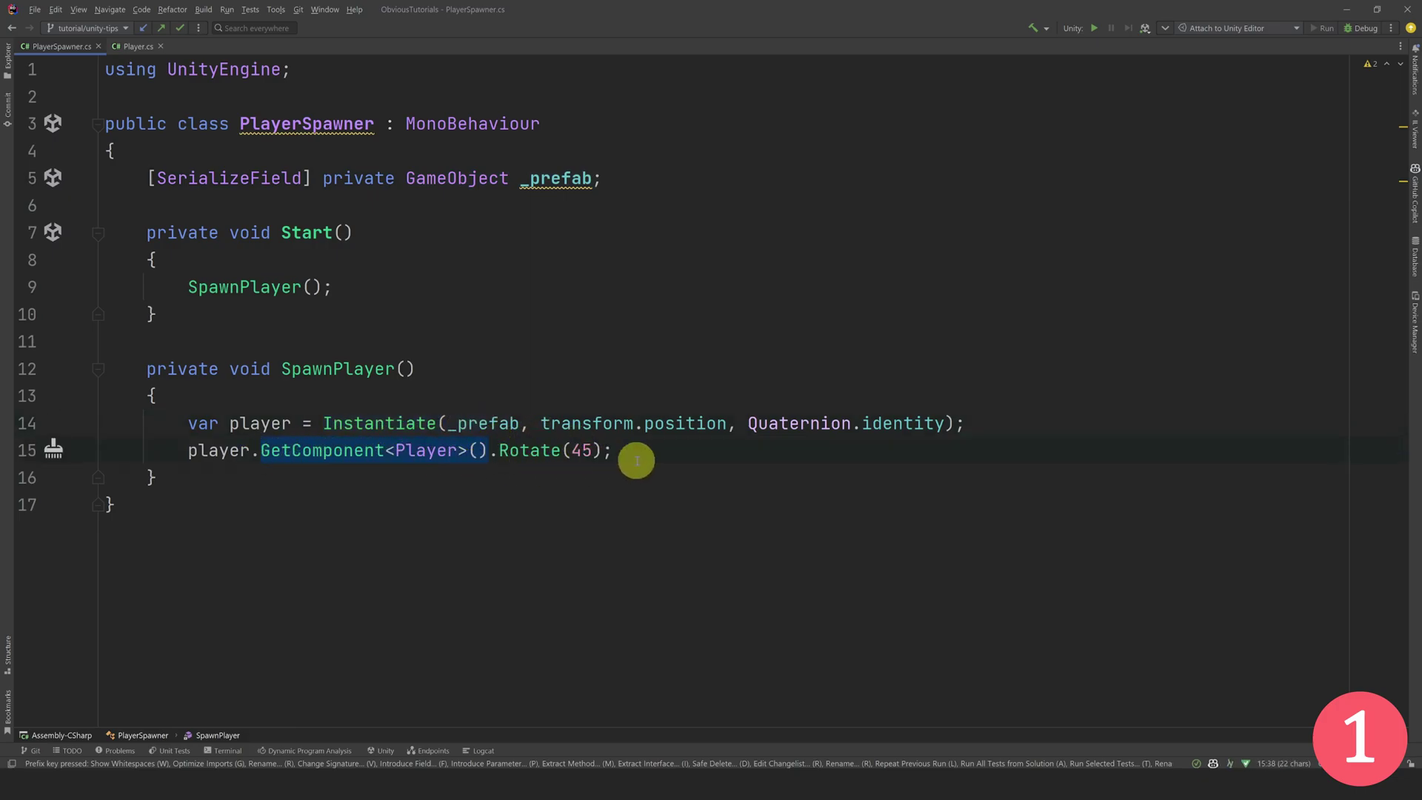
key("Right")
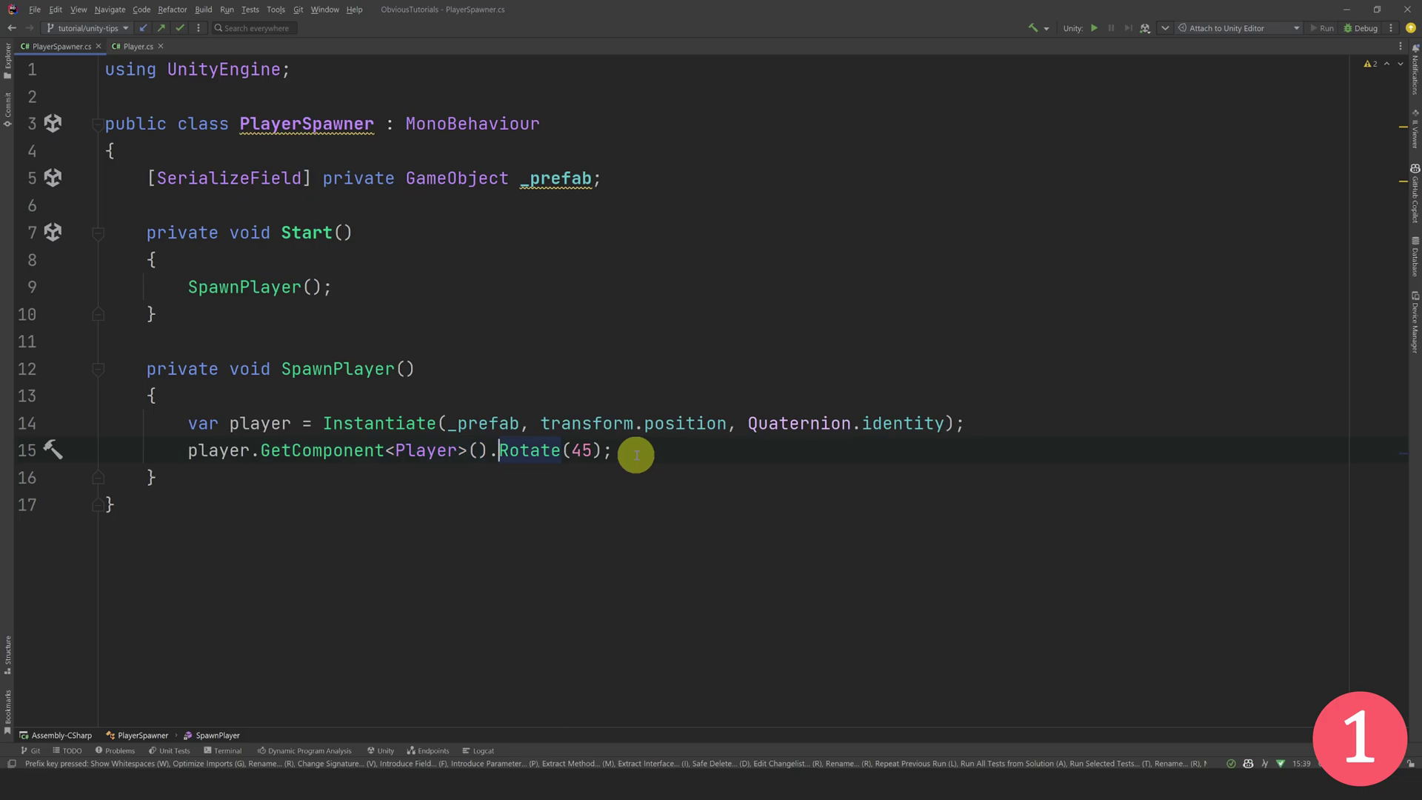
left_click_drag(487, 452, 261, 453)
key("BackSpace")
key("BackSpace")
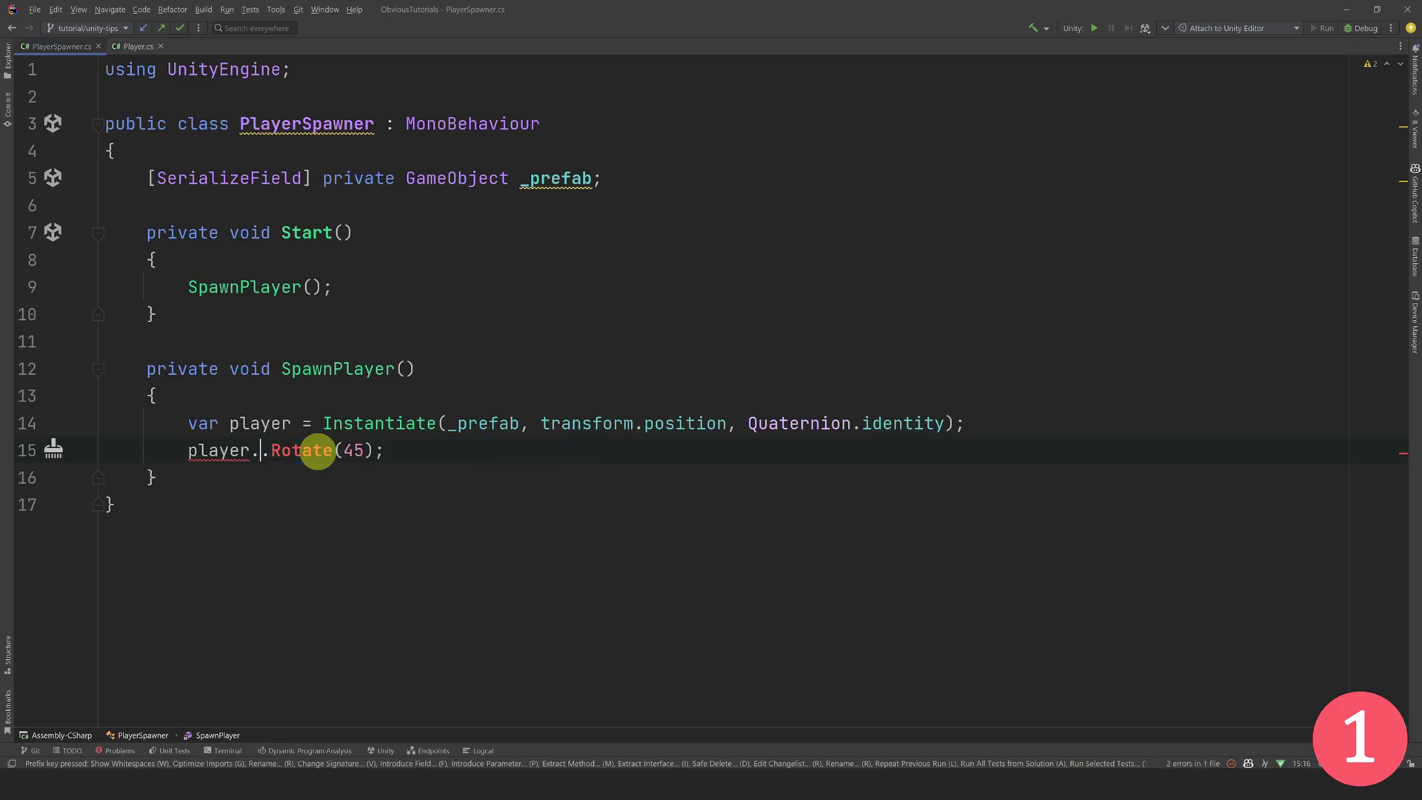
- Change the _prefab field type from GameObject to Player and return to Unity
double_click(460, 180)
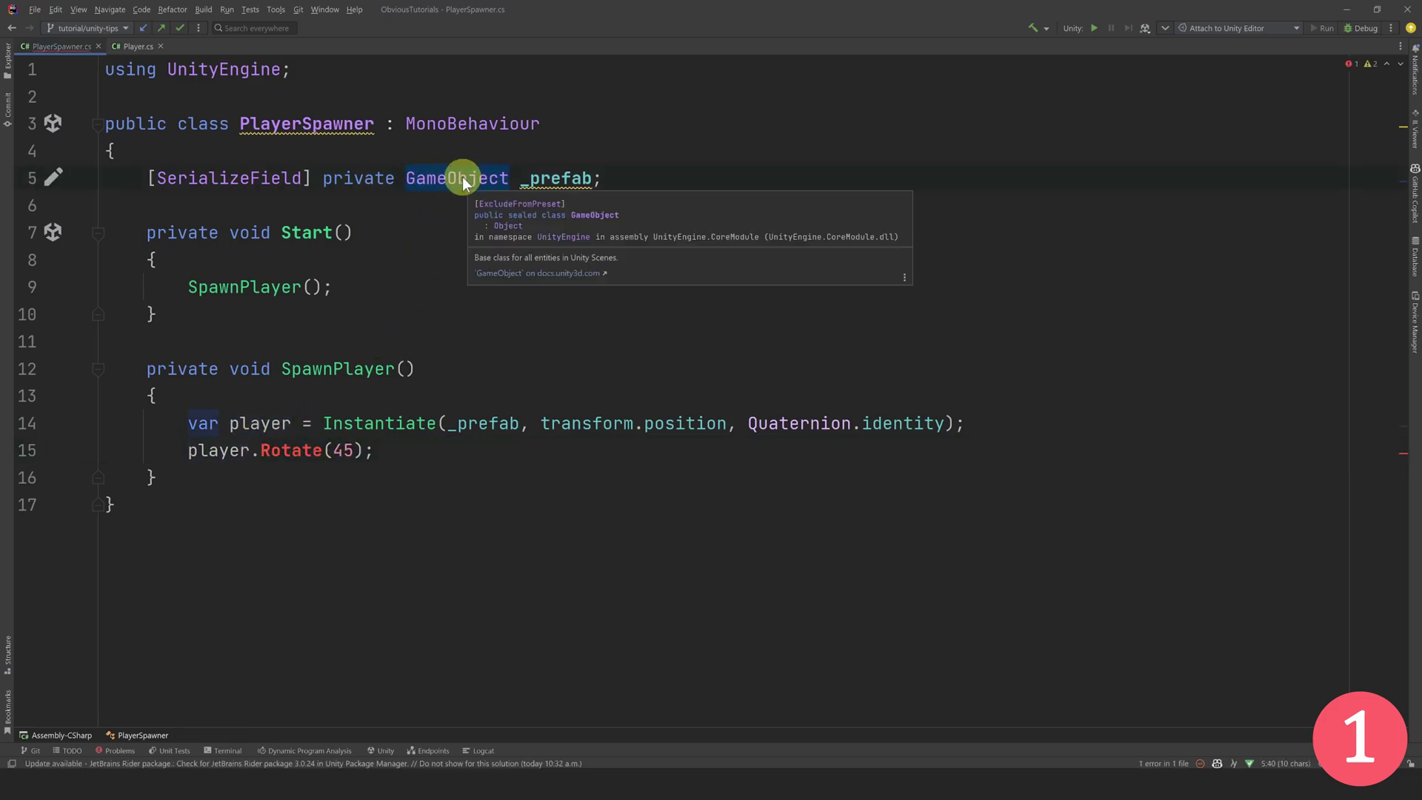
type("Player")
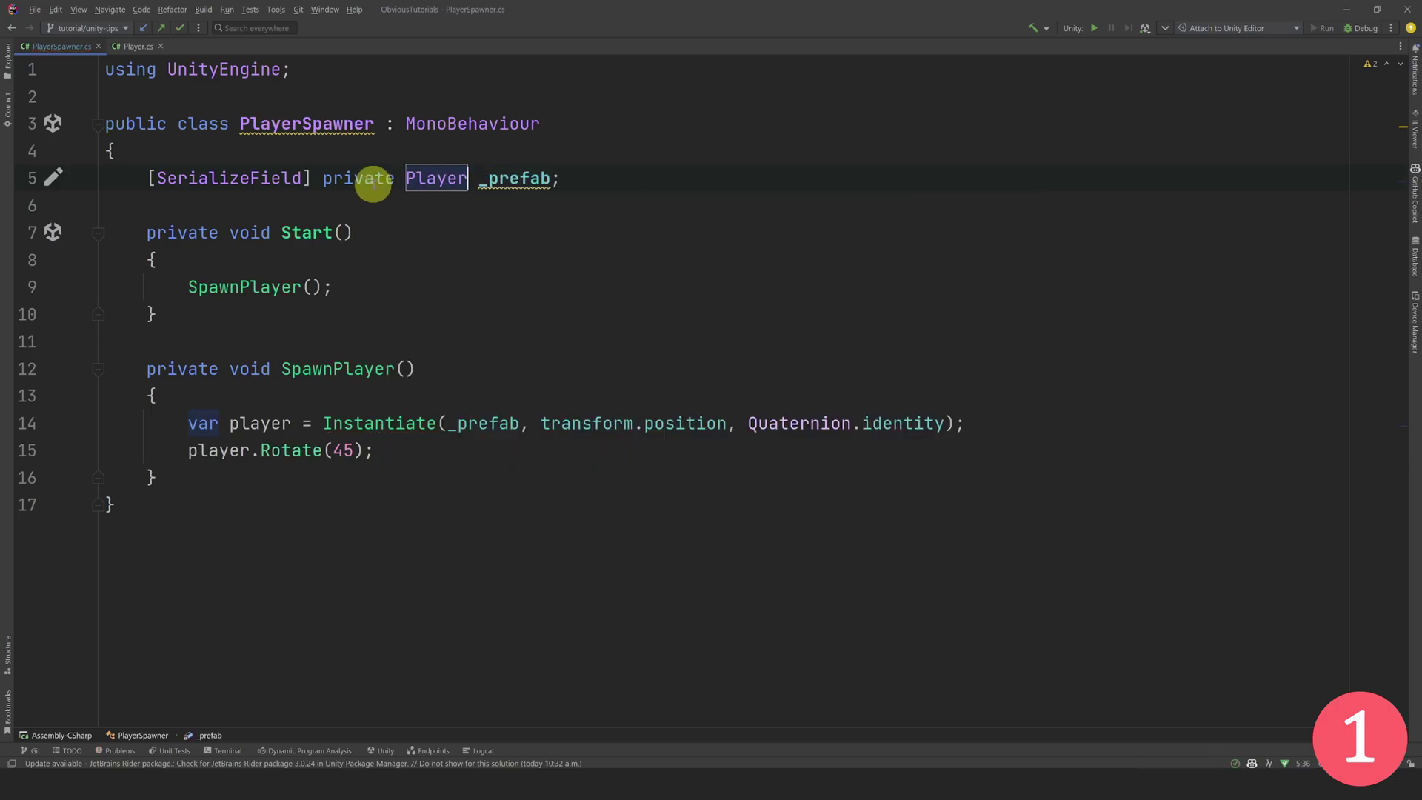
key("alt+Tab")
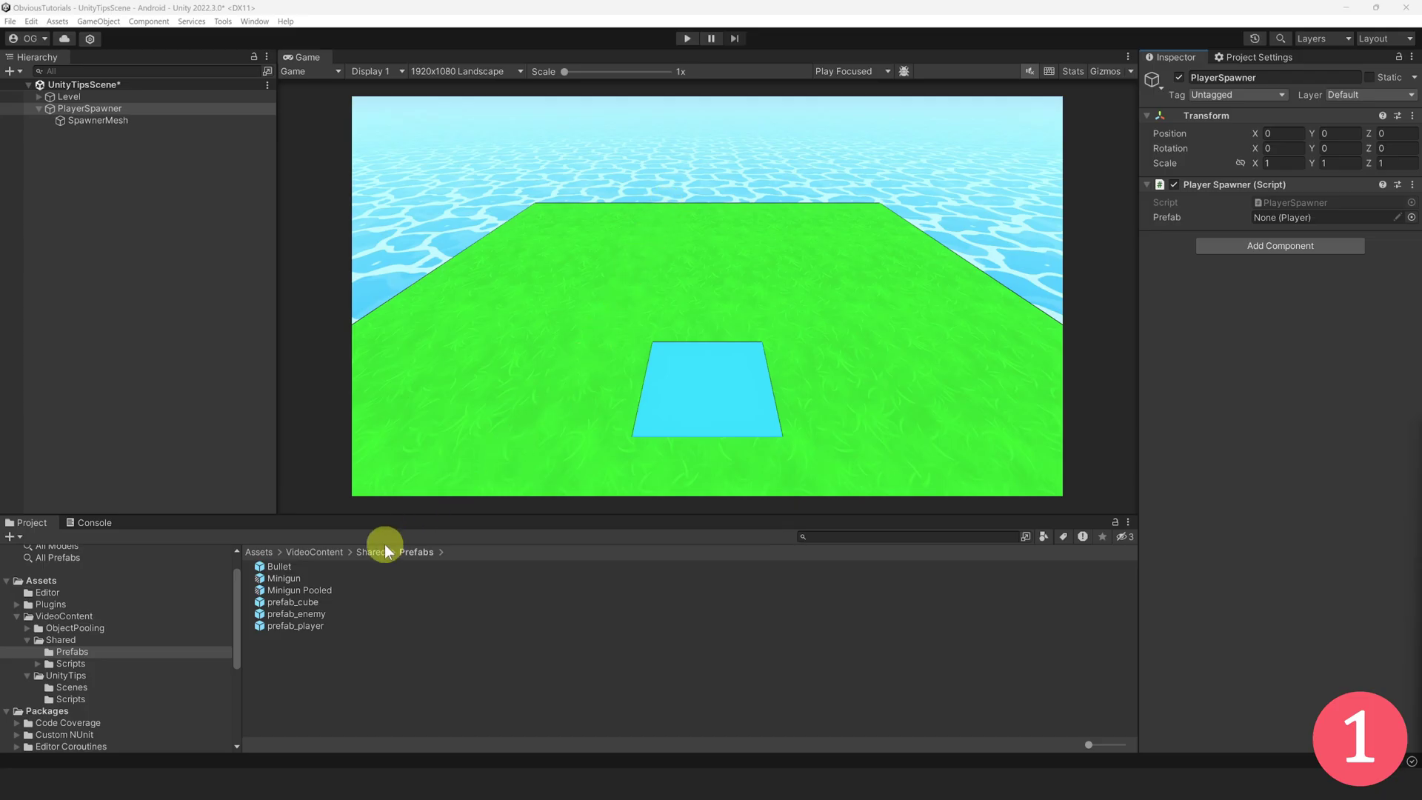
- Assign prefab_player to PlayerSpawner's Prefab field, then show the Bullet prefab being rejected
left_click_drag(311, 621, 1297, 231)
left_click(326, 625)
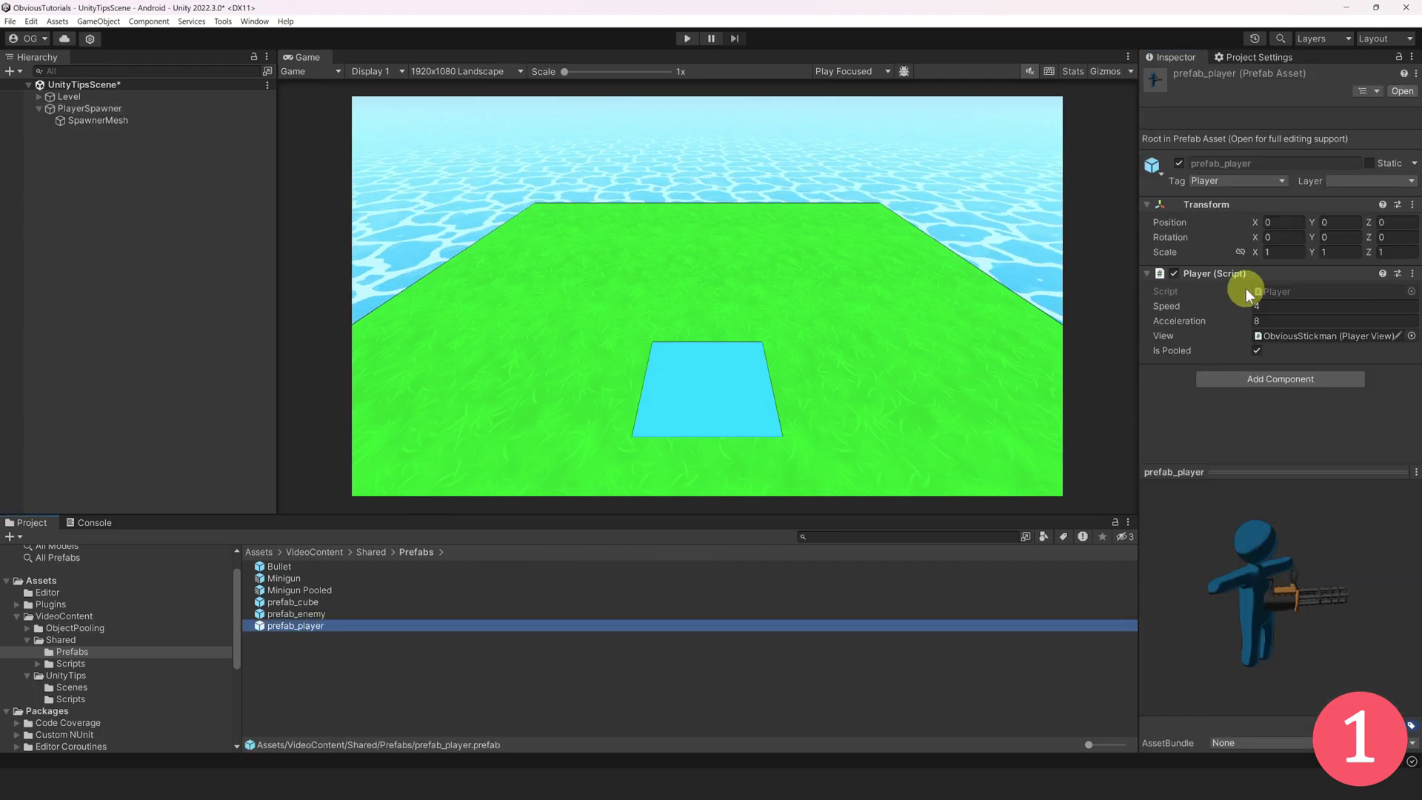
left_click(158, 110)
left_click_drag(270, 565, 1229, 307)
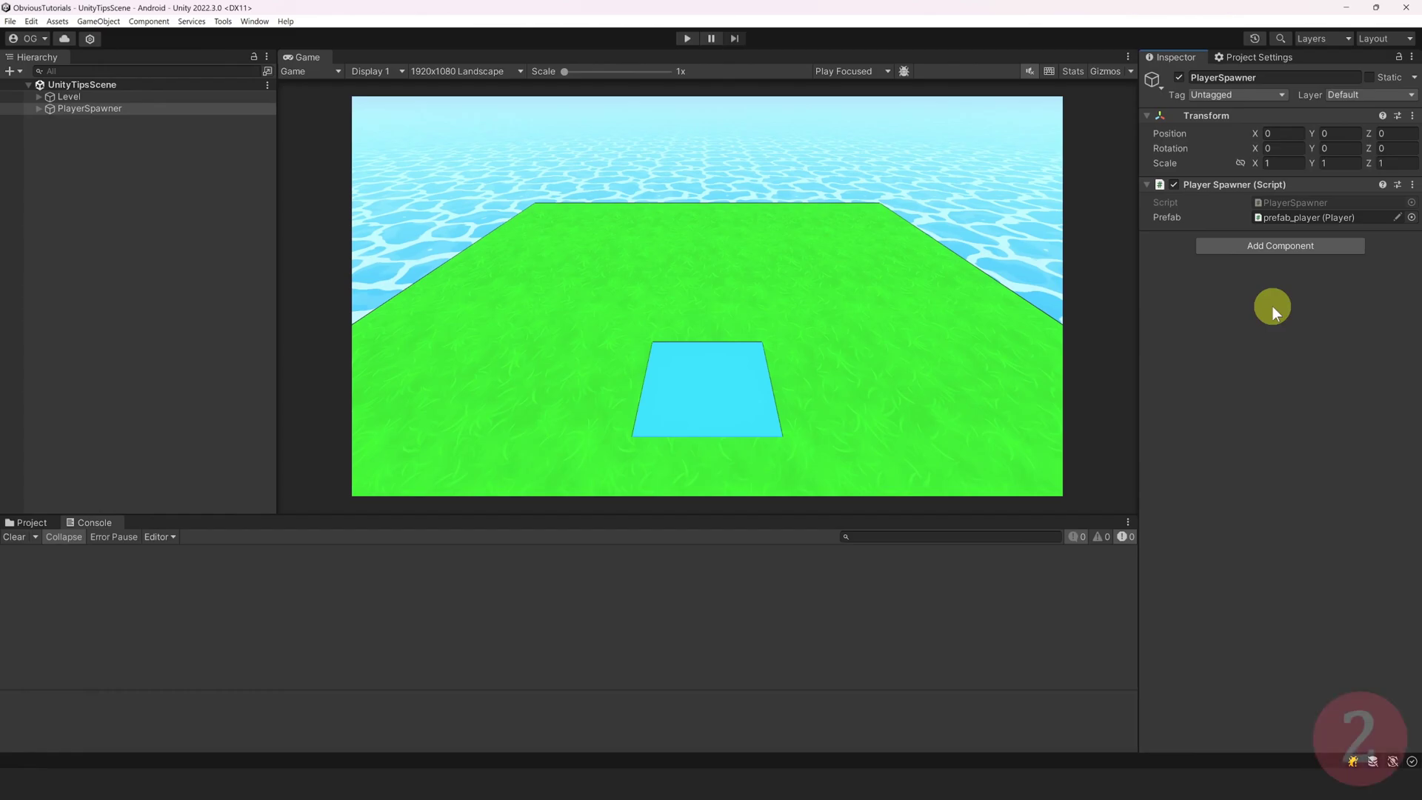
- Build the project for Android from Build Settings, then open the Editor log from the Console
key("ctrl+shift+b")
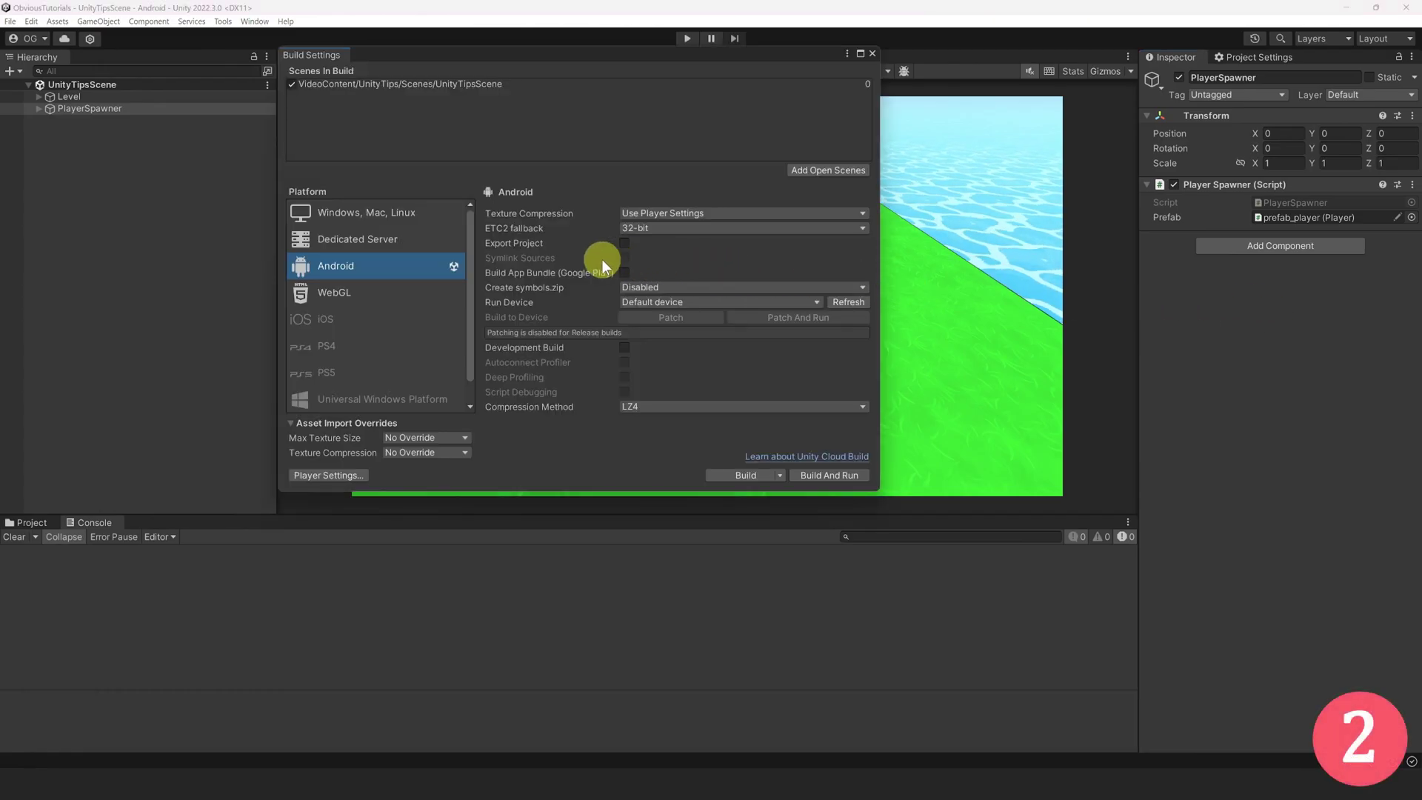
left_click(334, 299)
left_click(360, 274)
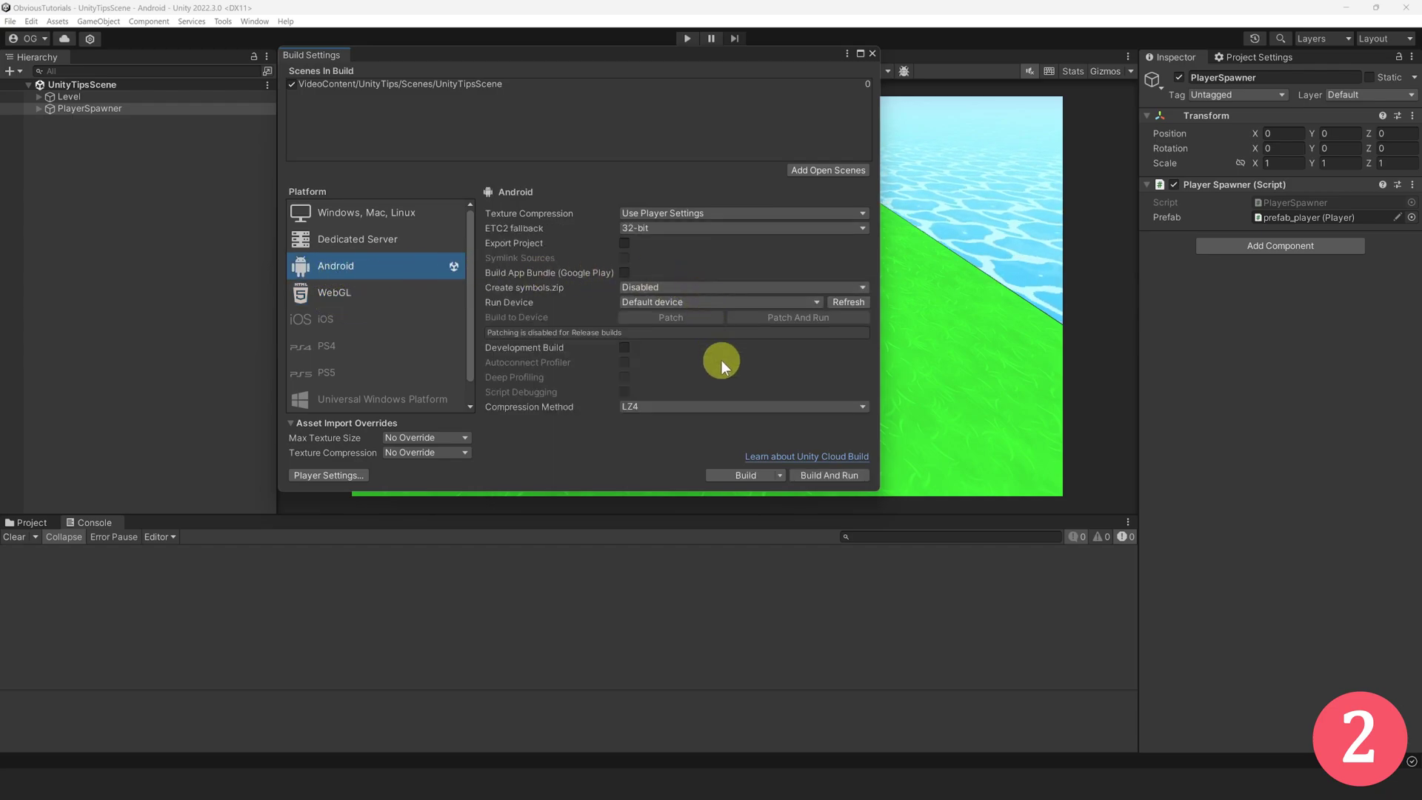
left_click(746, 475)
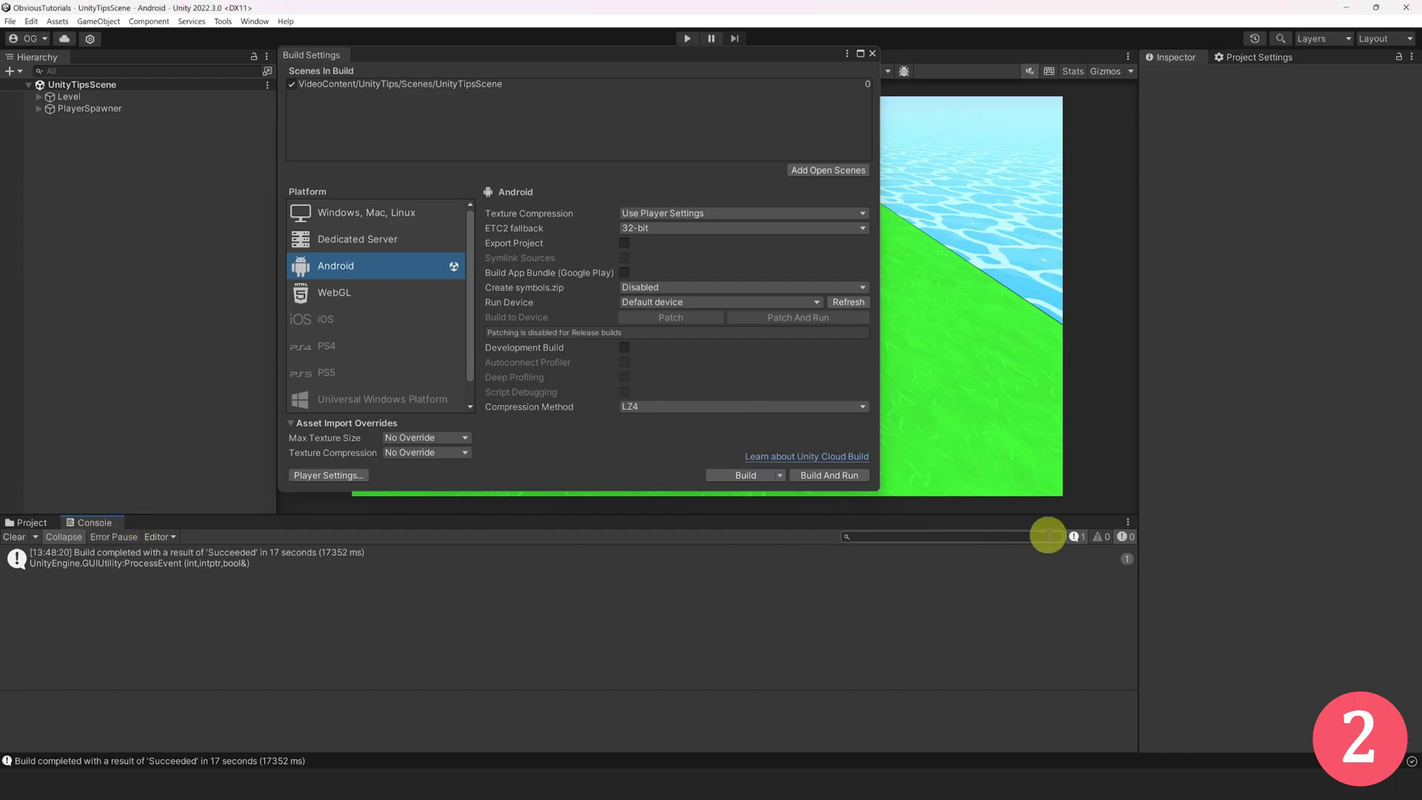
left_click(1128, 522)
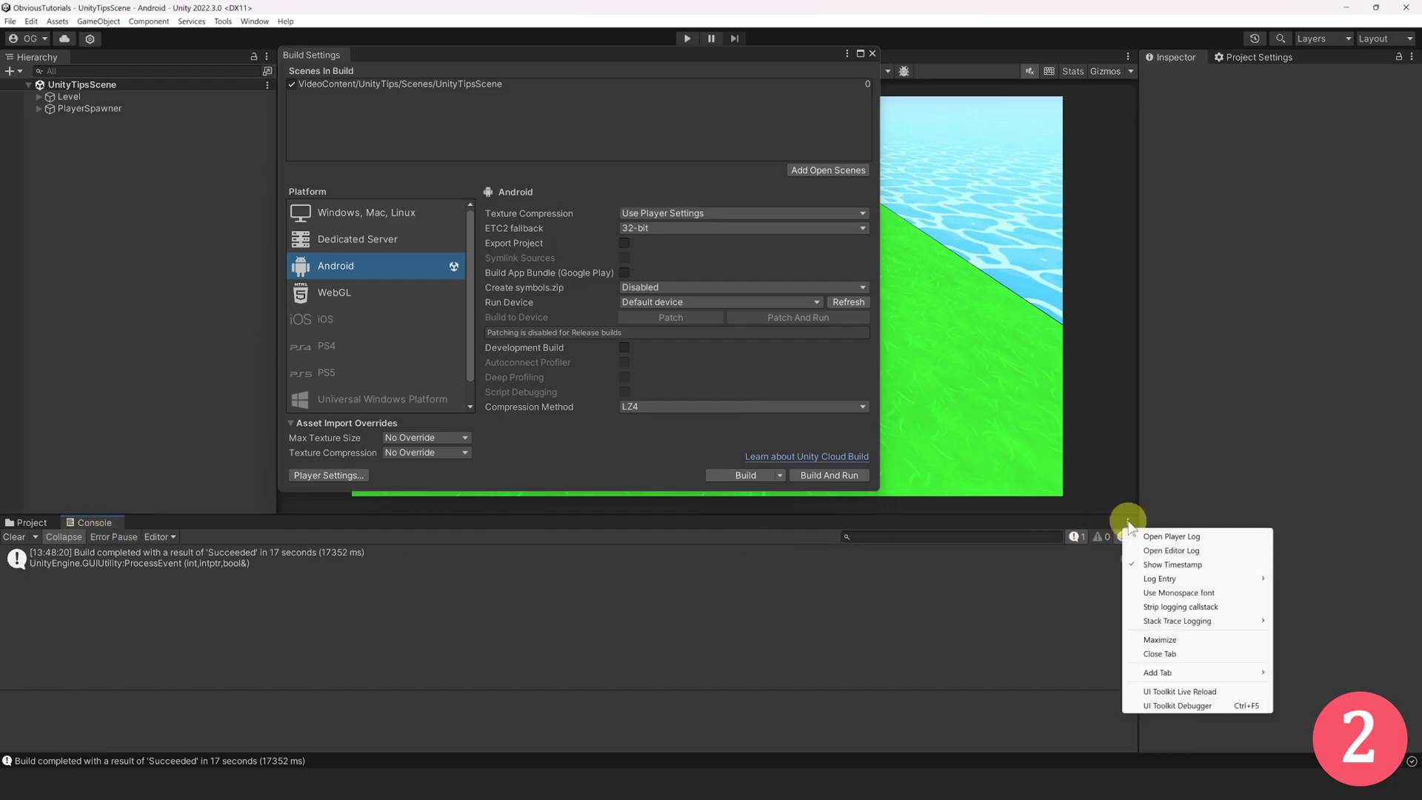
left_click(1184, 553)
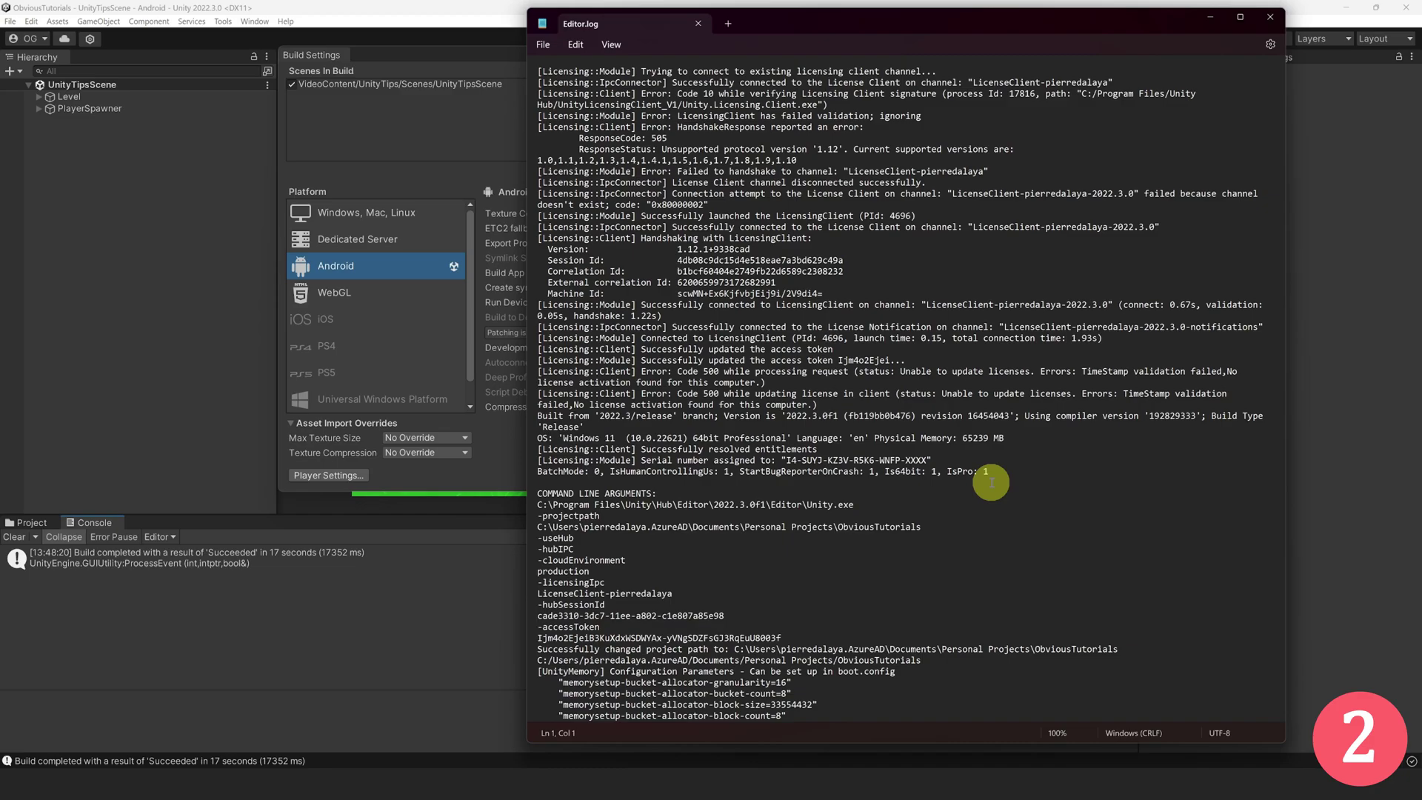
- Search Editor.log for 'build report' and highlight the 78.8 mb build size and largest assets
key("ctrl+f")
type("build report")
key("Return")
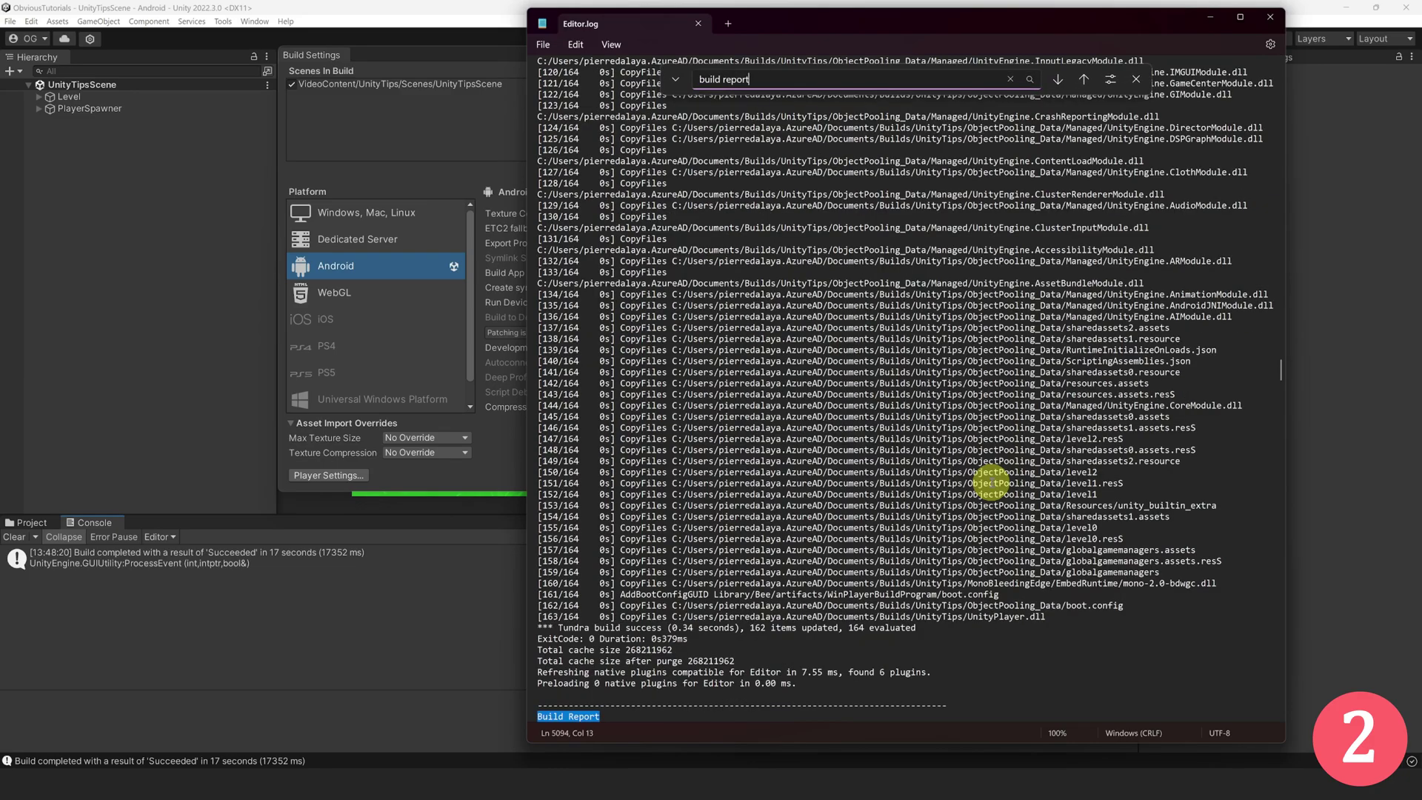
scroll(991, 483, "down", 9)
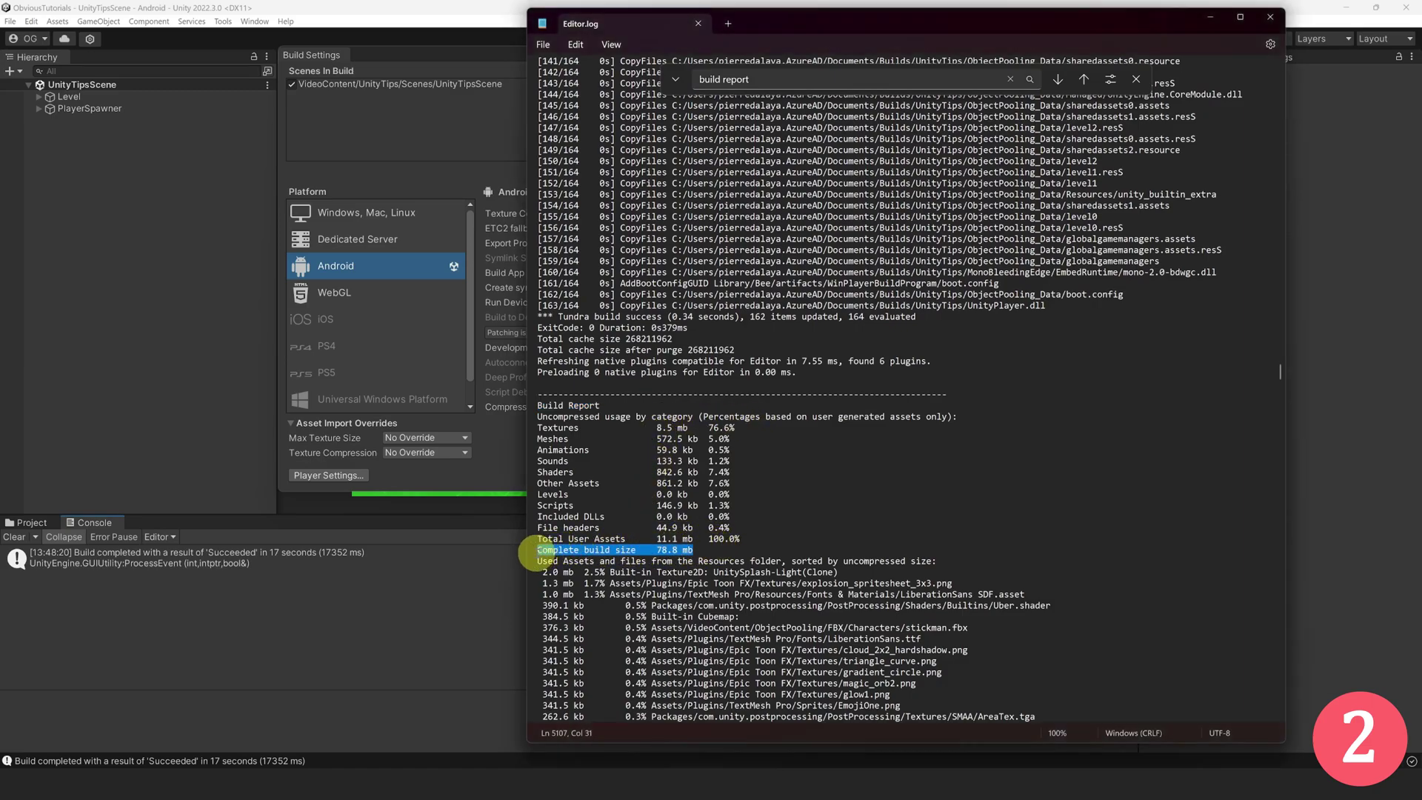
left_click_drag(537, 552, 540, 430)
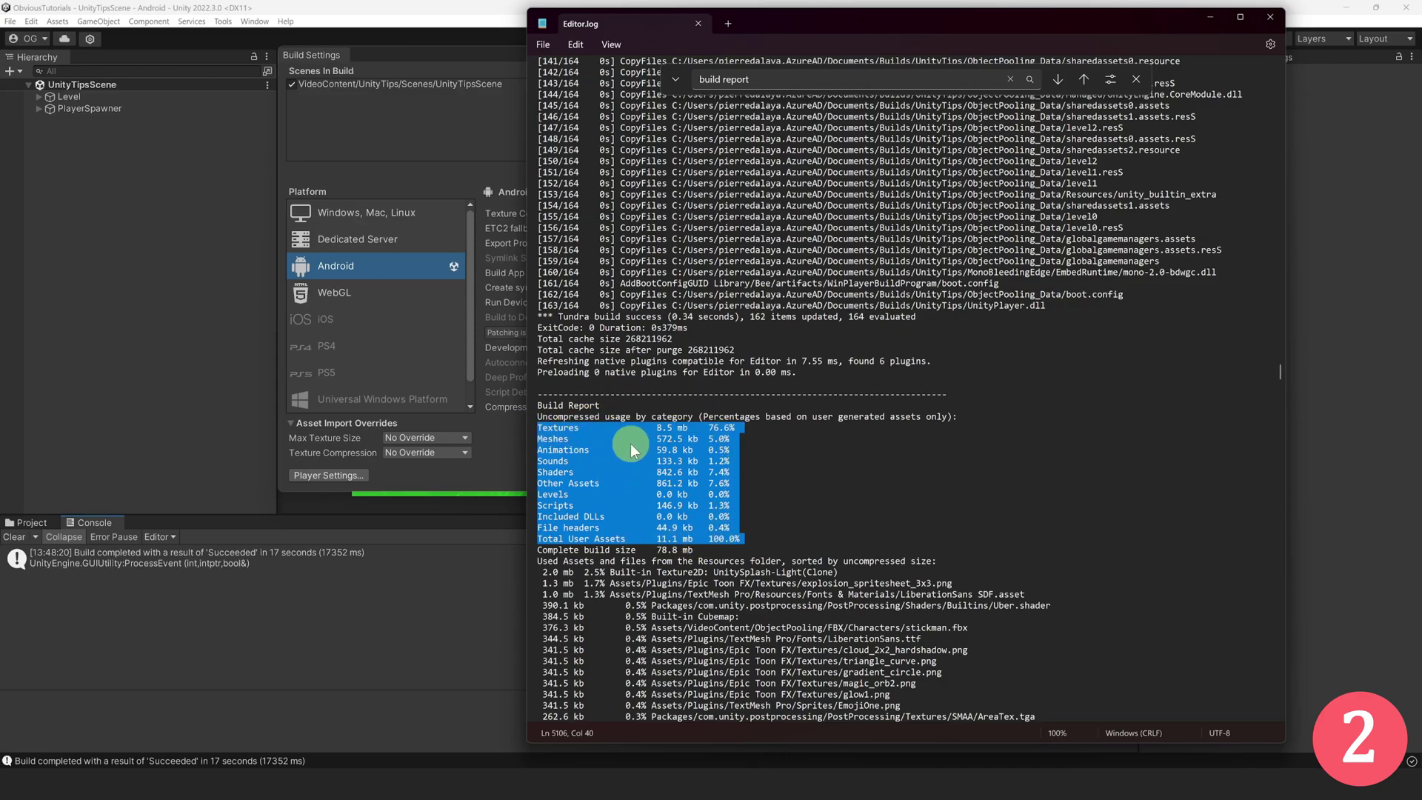
scroll(730, 524, "down", 6)
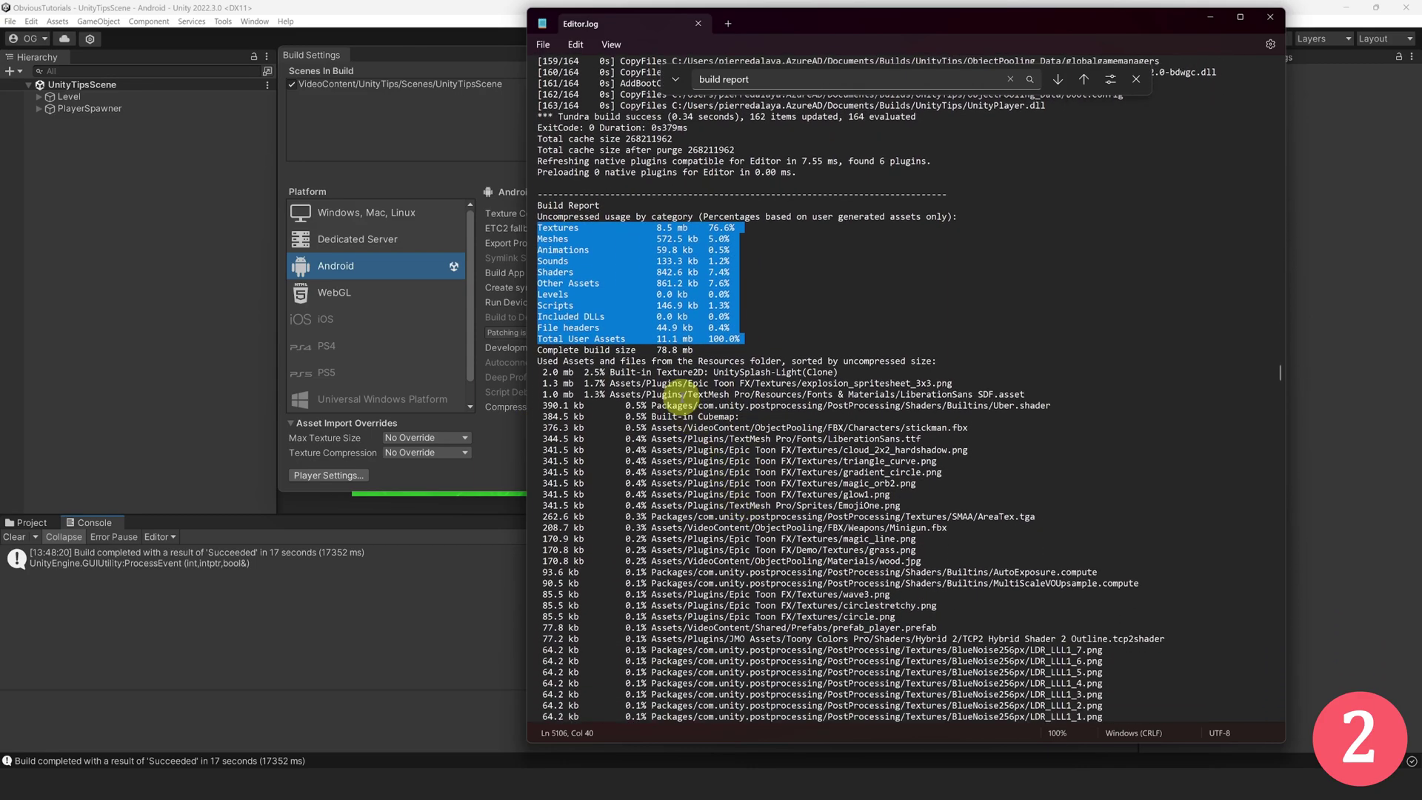
left_click(656, 405)
left_click_drag(544, 371, 745, 585)
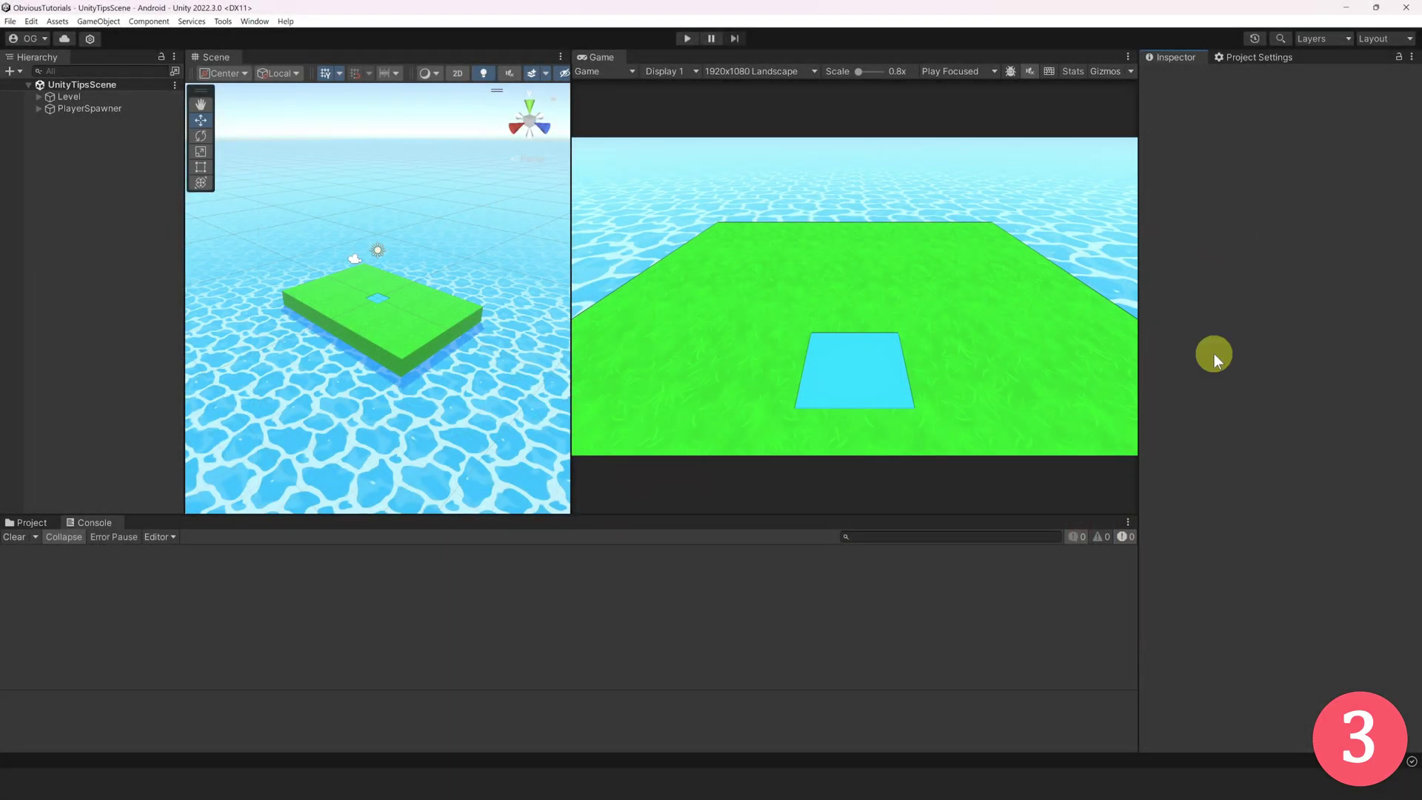
- Open Unity's project-wide Search window from the toolbar magnifier icon
left_click(1281, 39)
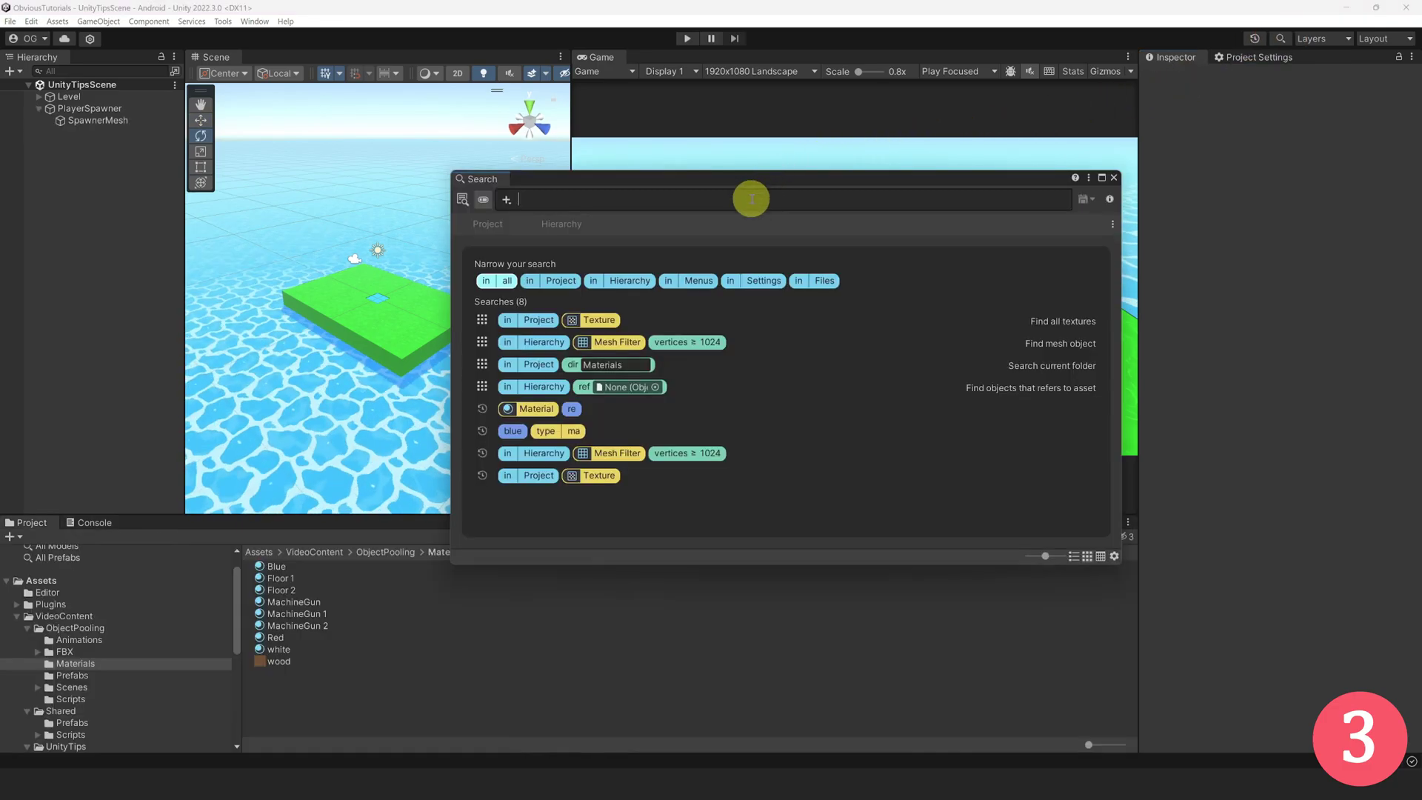
- Apply the Red material to the green platform via 't:material red', then create a Cube through search
type("t:material red")
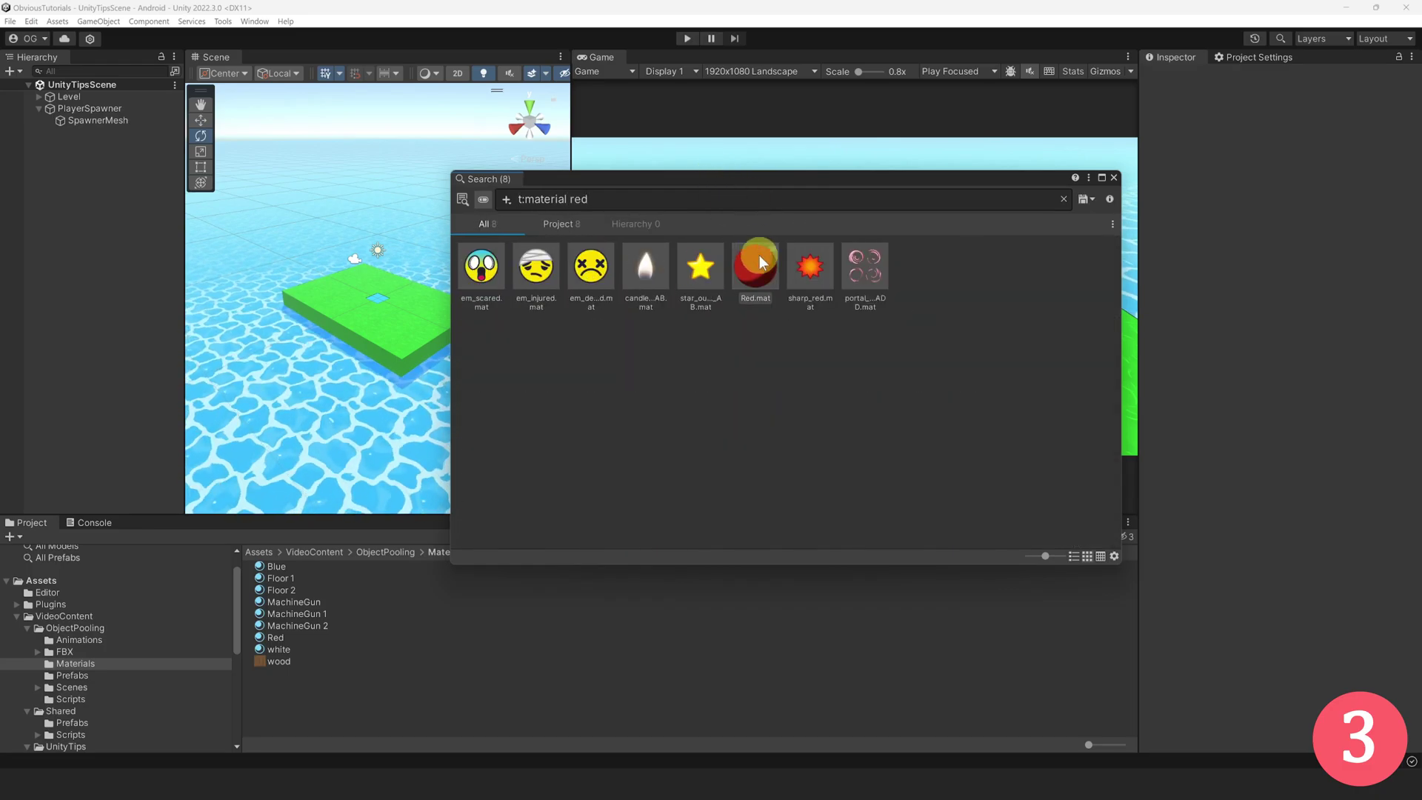
left_click_drag(756, 265, 389, 313)
left_click_drag(619, 198, 480, 199)
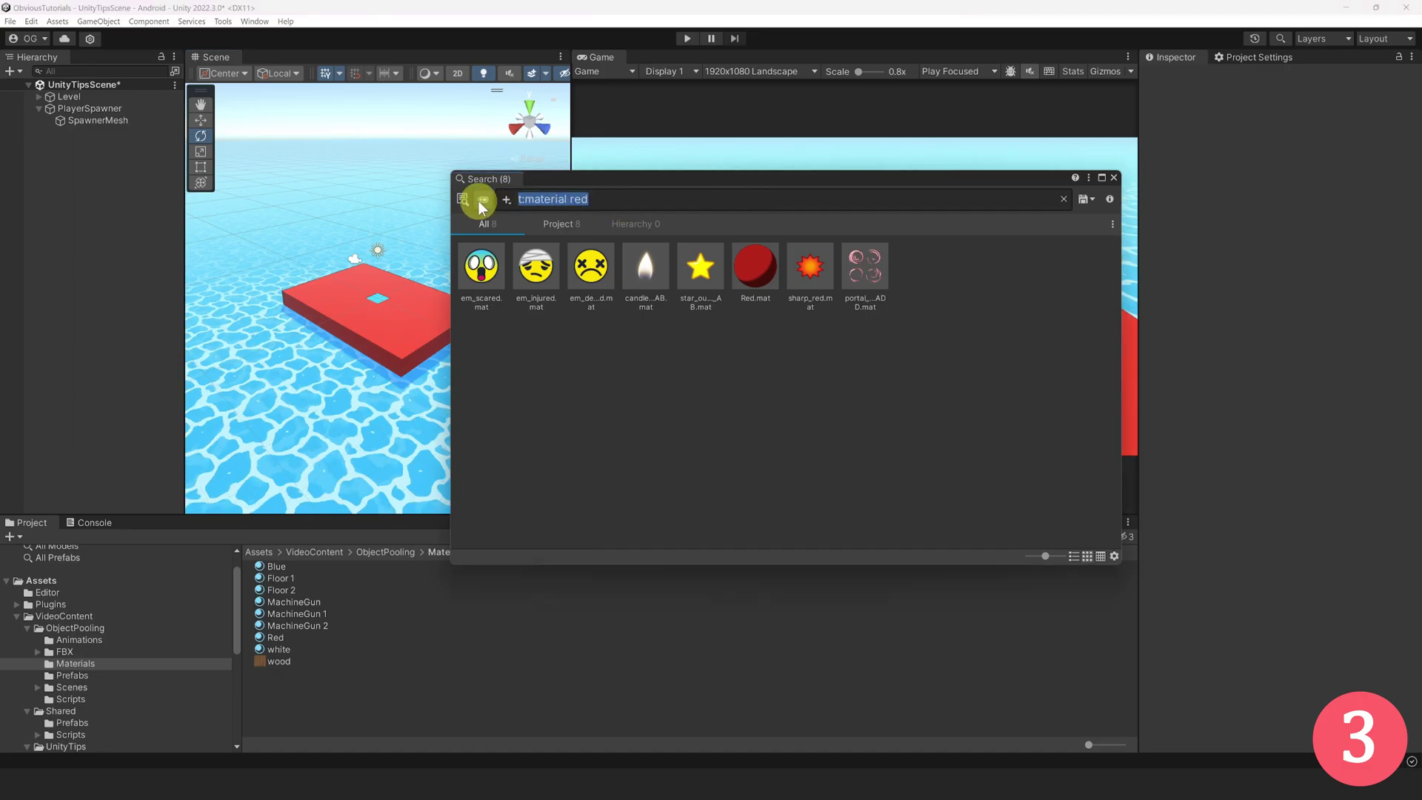
type("cube")
left_click(702, 223)
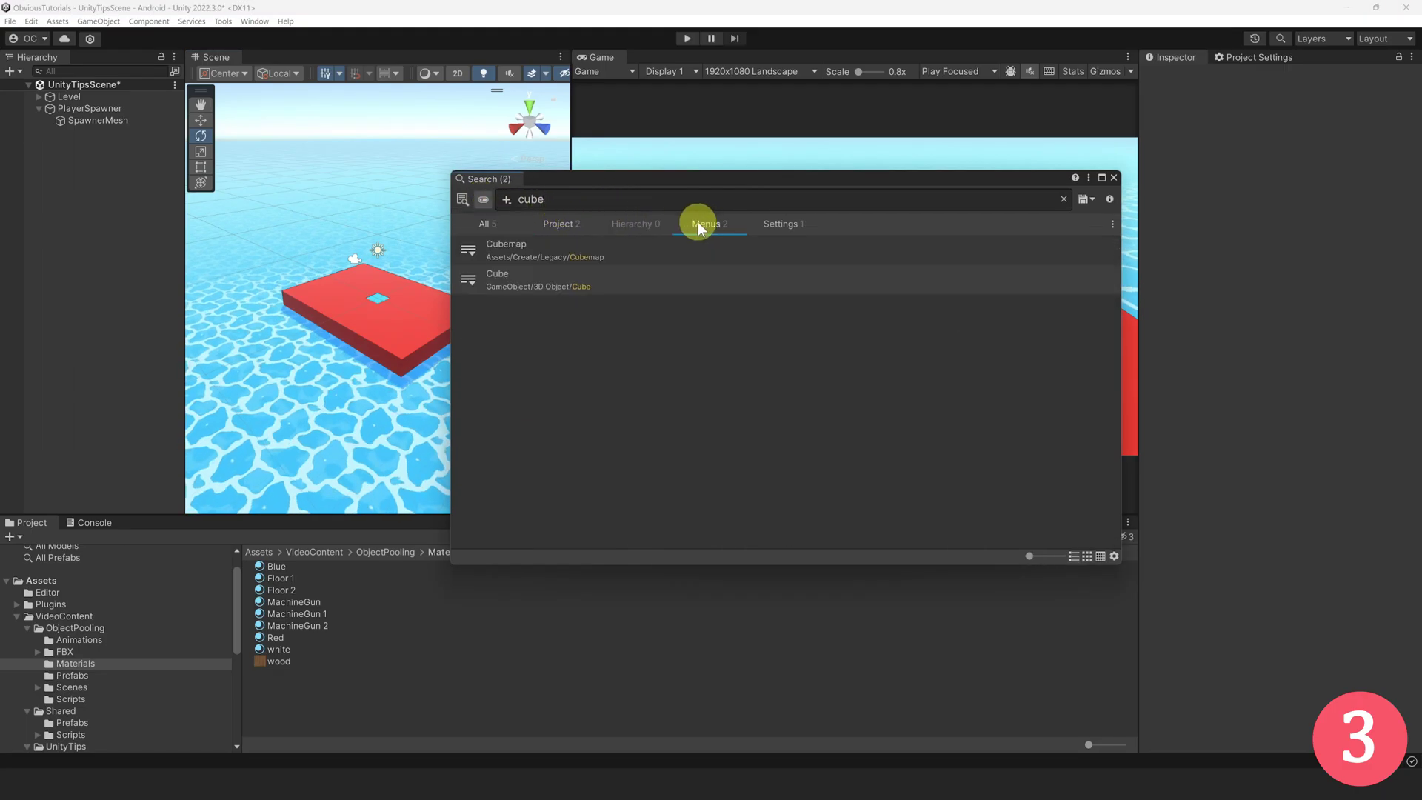
left_click(540, 282)
left_click(541, 282)
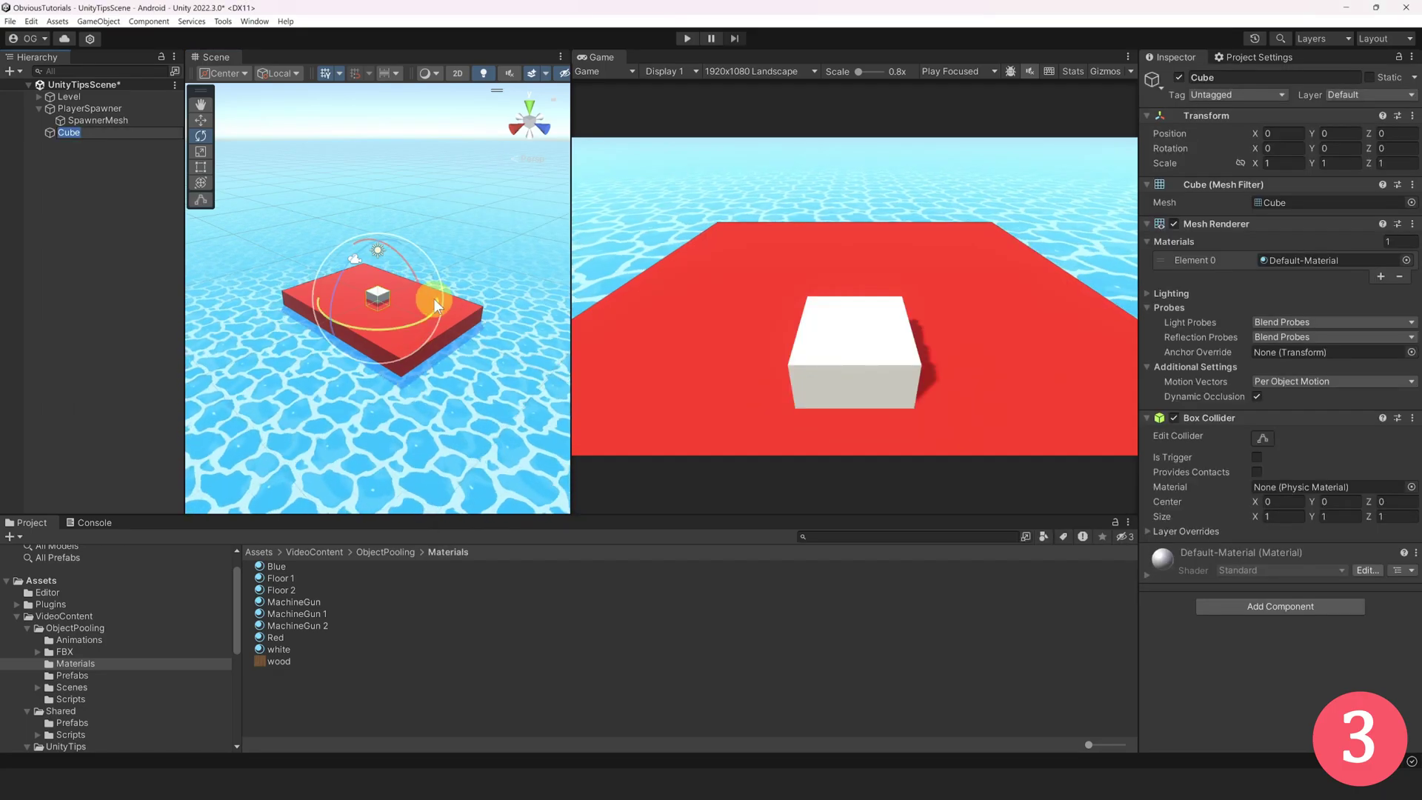
- Open the Lighting settings window by searching menu commands for 'lighting'
key("ctrl+k")
type("lighting")
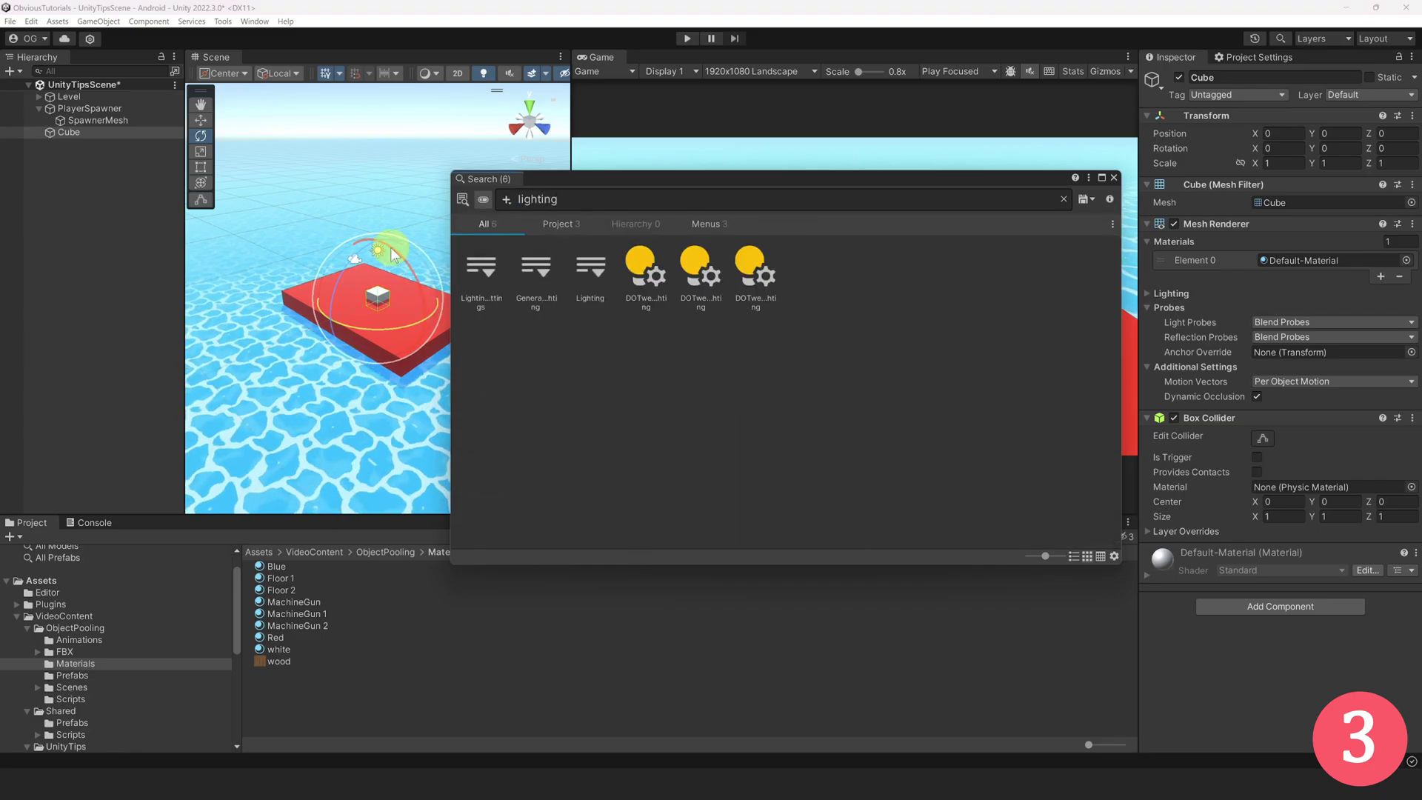
left_click(702, 223)
left_click(565, 302)
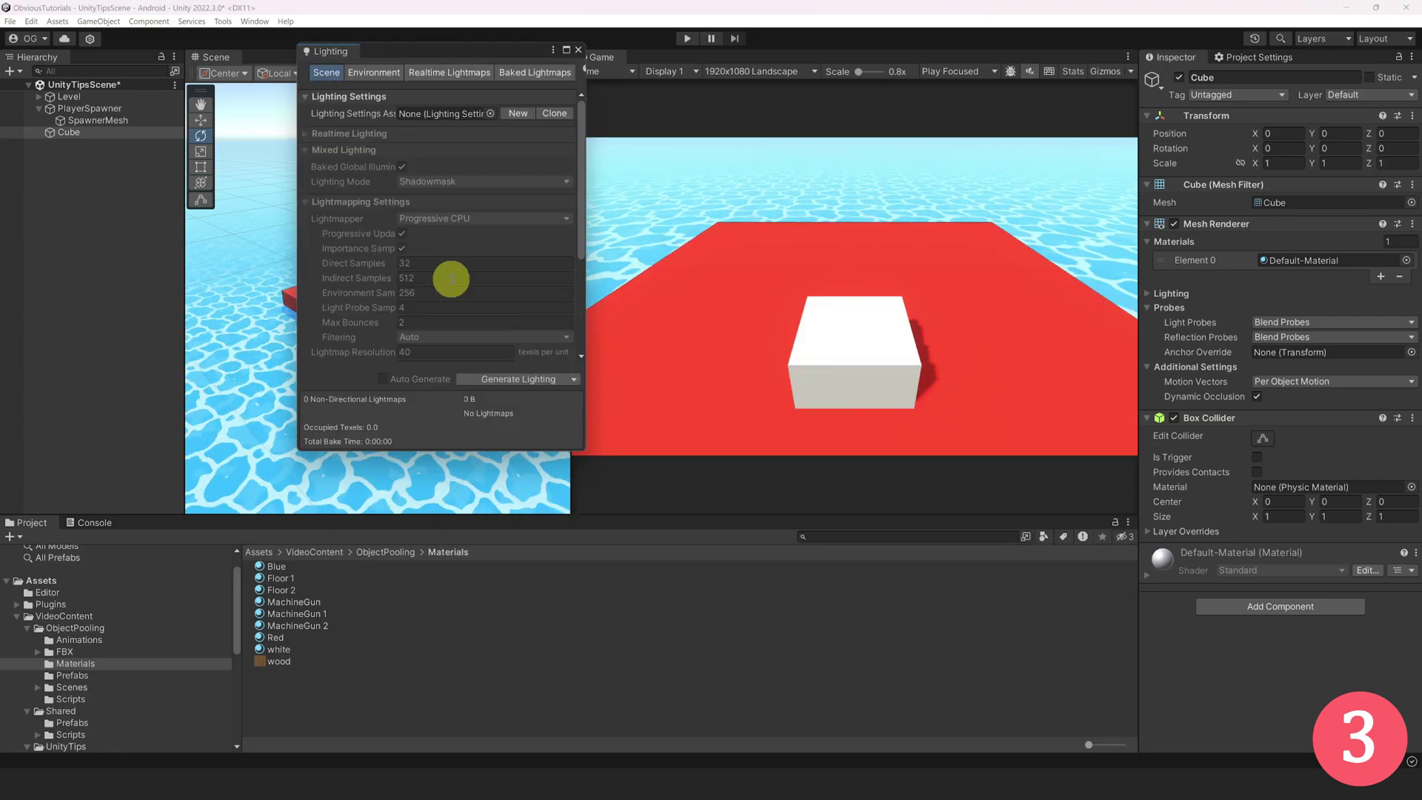
- Clear the search query, review the search areas, and open the PlayerSpawner script
key("ctrl+k")
key("BackSpace")
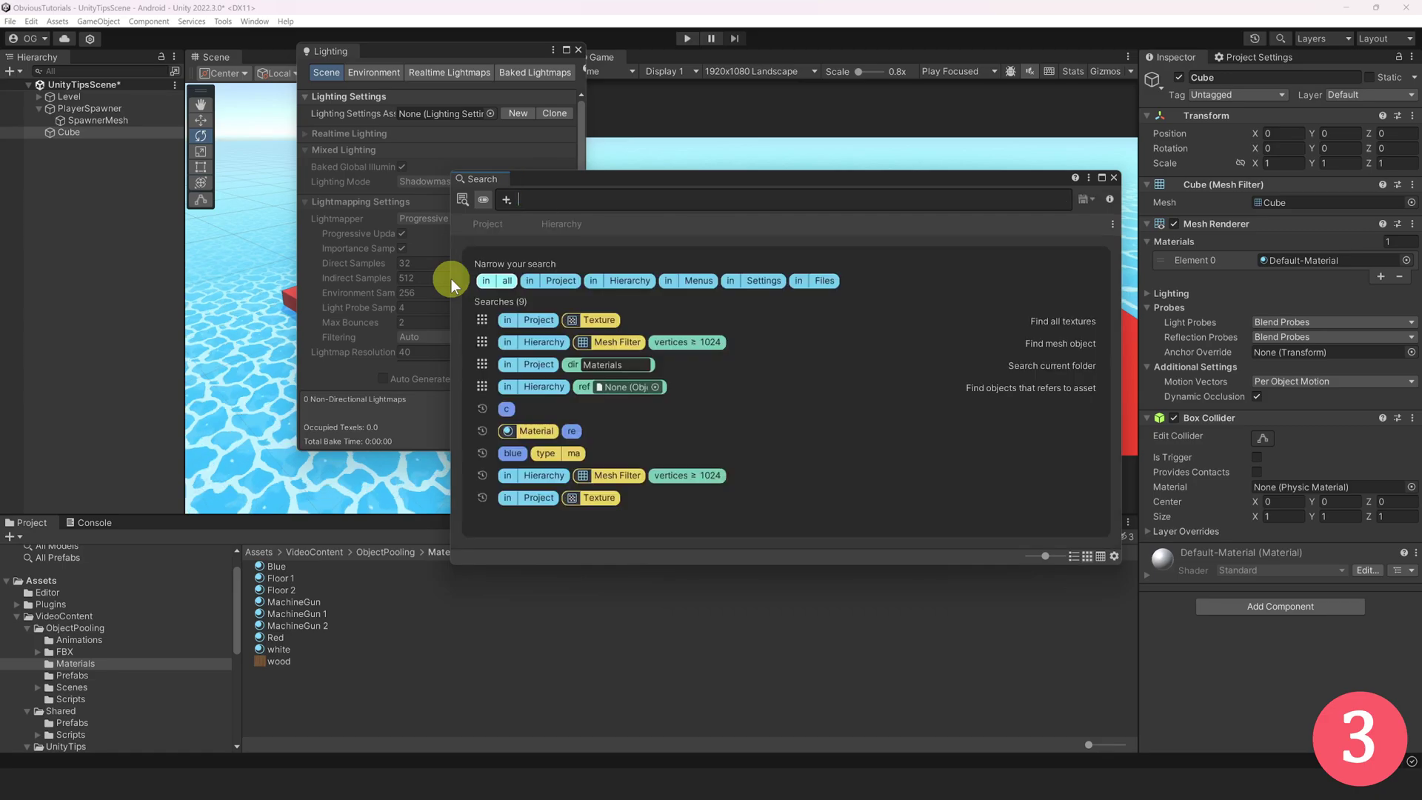
left_click(505, 199)
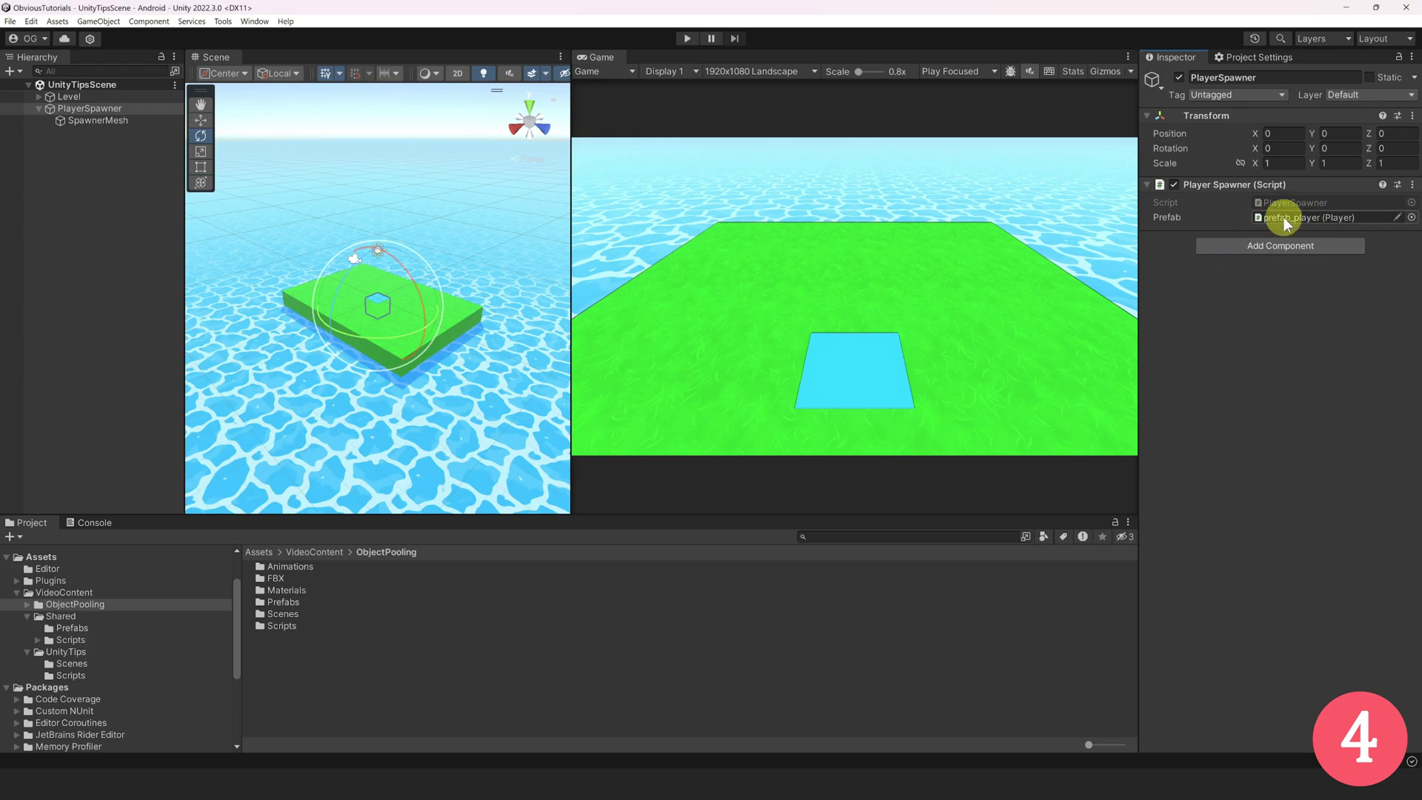
double_click(1303, 200)
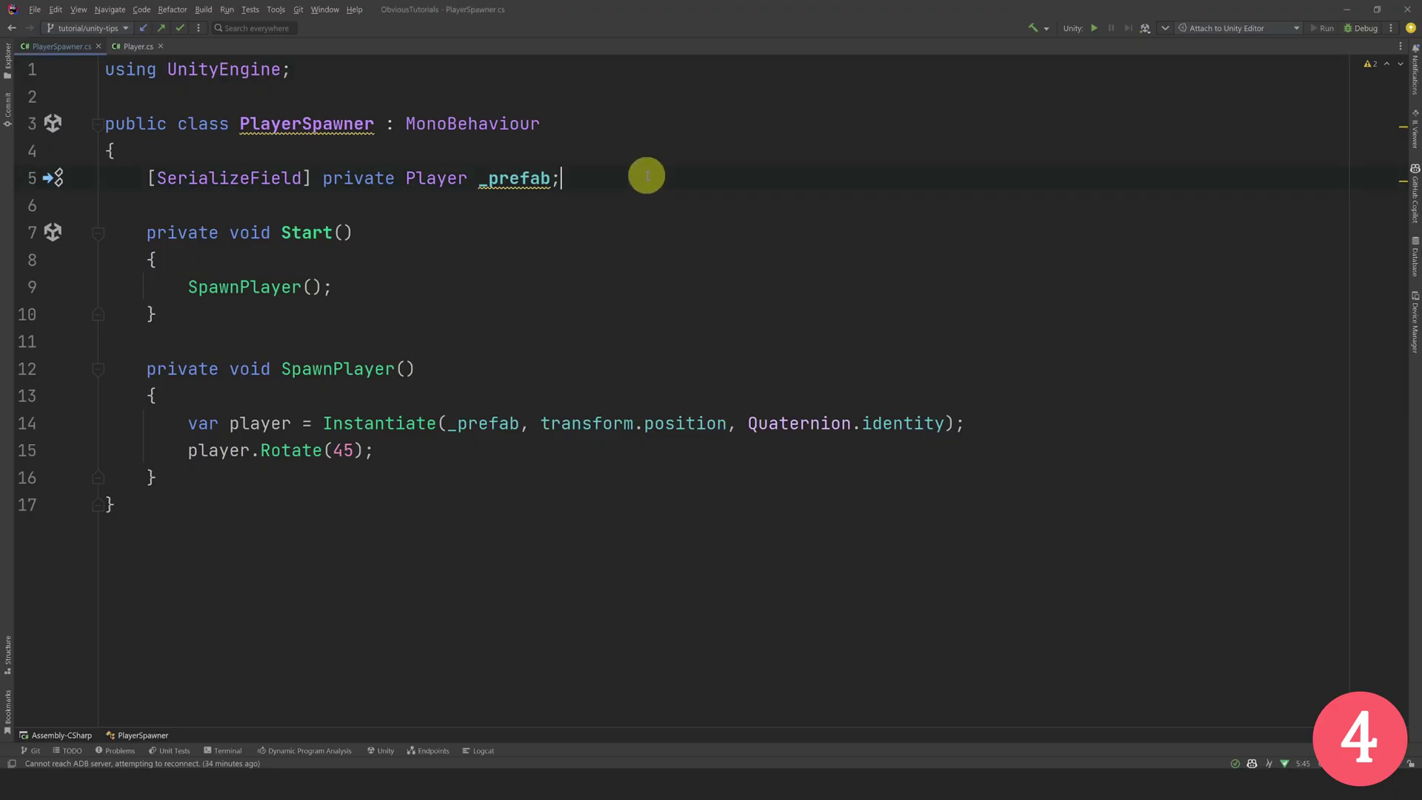
- Duplicate the prefab field line and turn it into a Material _material field
key("ctrl+d")
double_click(415, 206)
type("Mat")
key("Return")
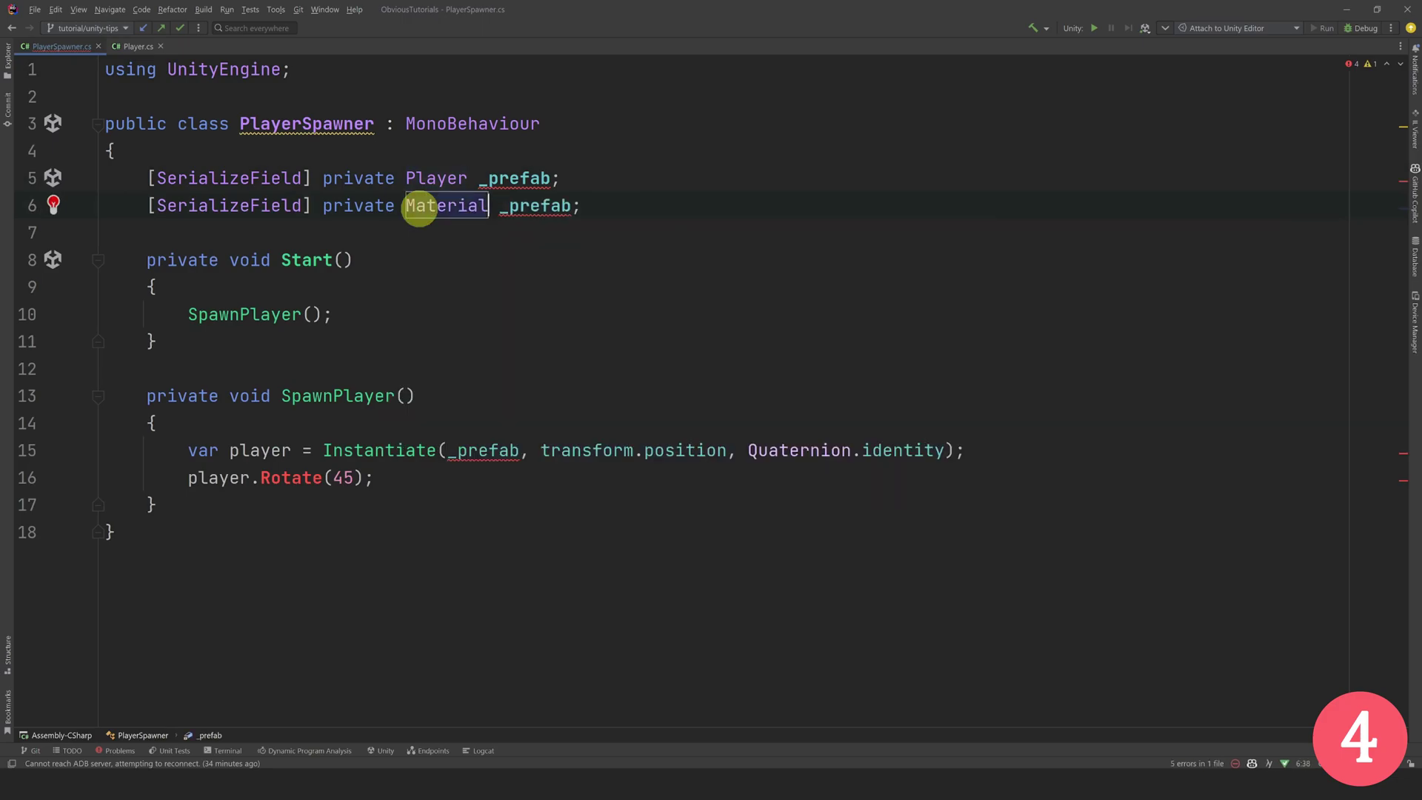
double_click(518, 205)
type("_")
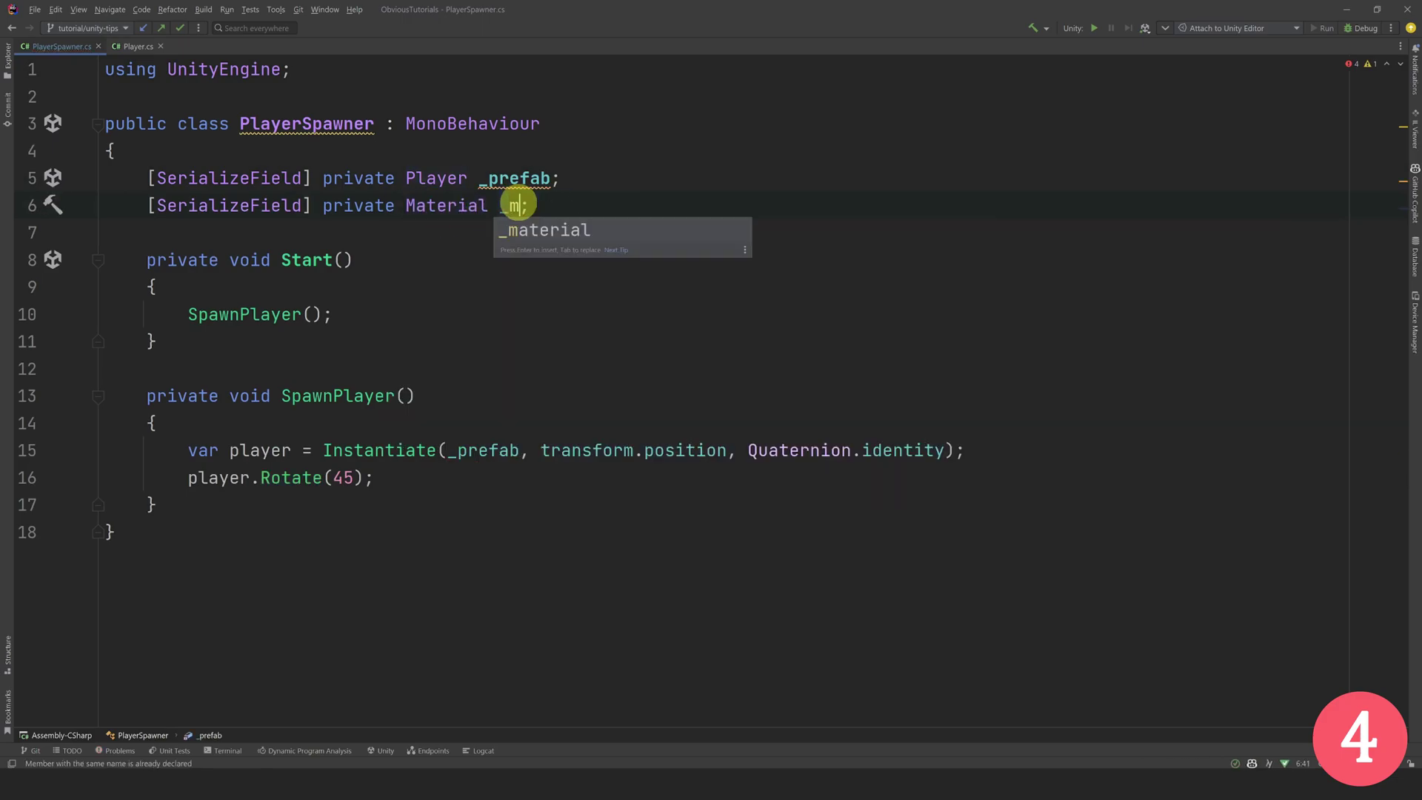
key("Return")
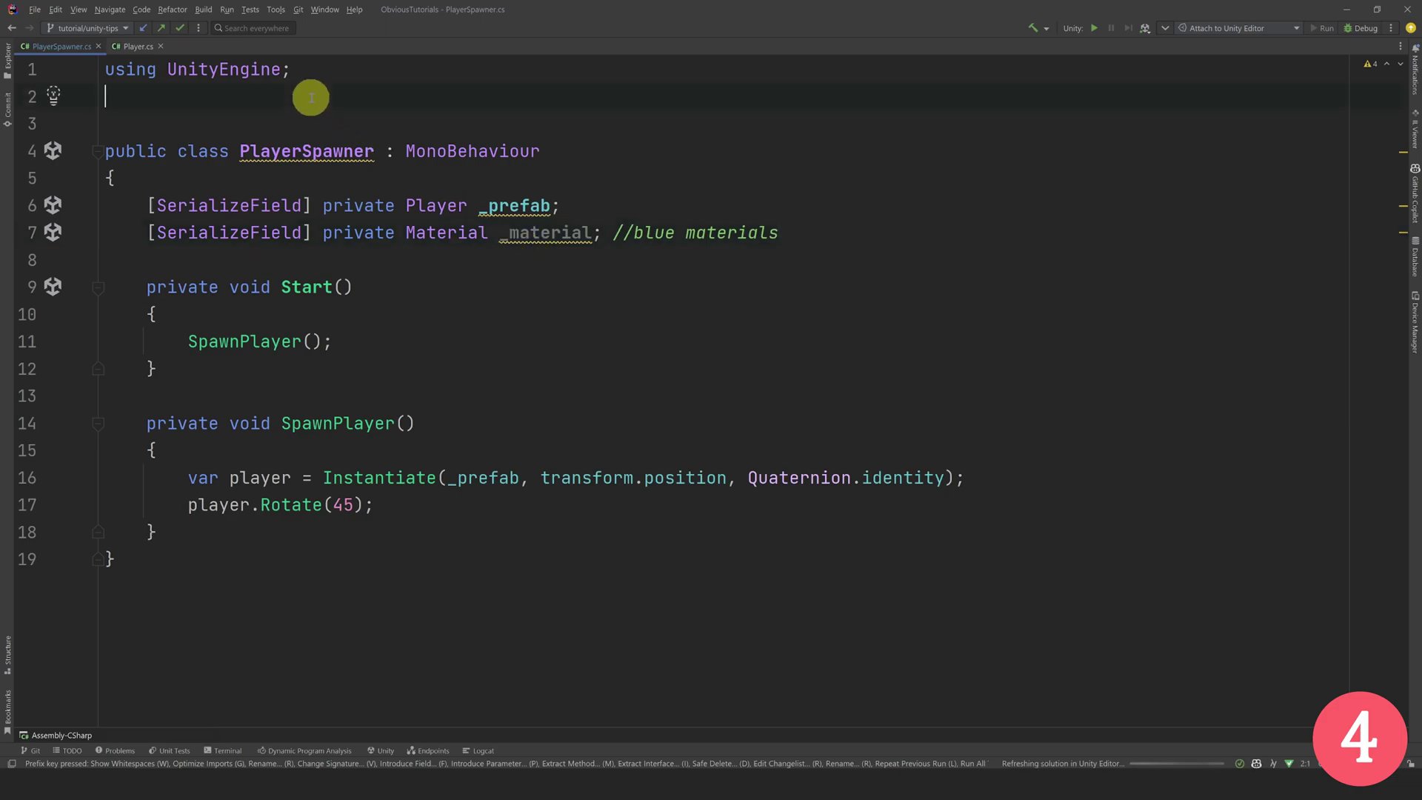
- Add using UnityEngine.Search and a [SearchContext("t:material blue")] attribute above the material field
type("using UnityEngine.s")
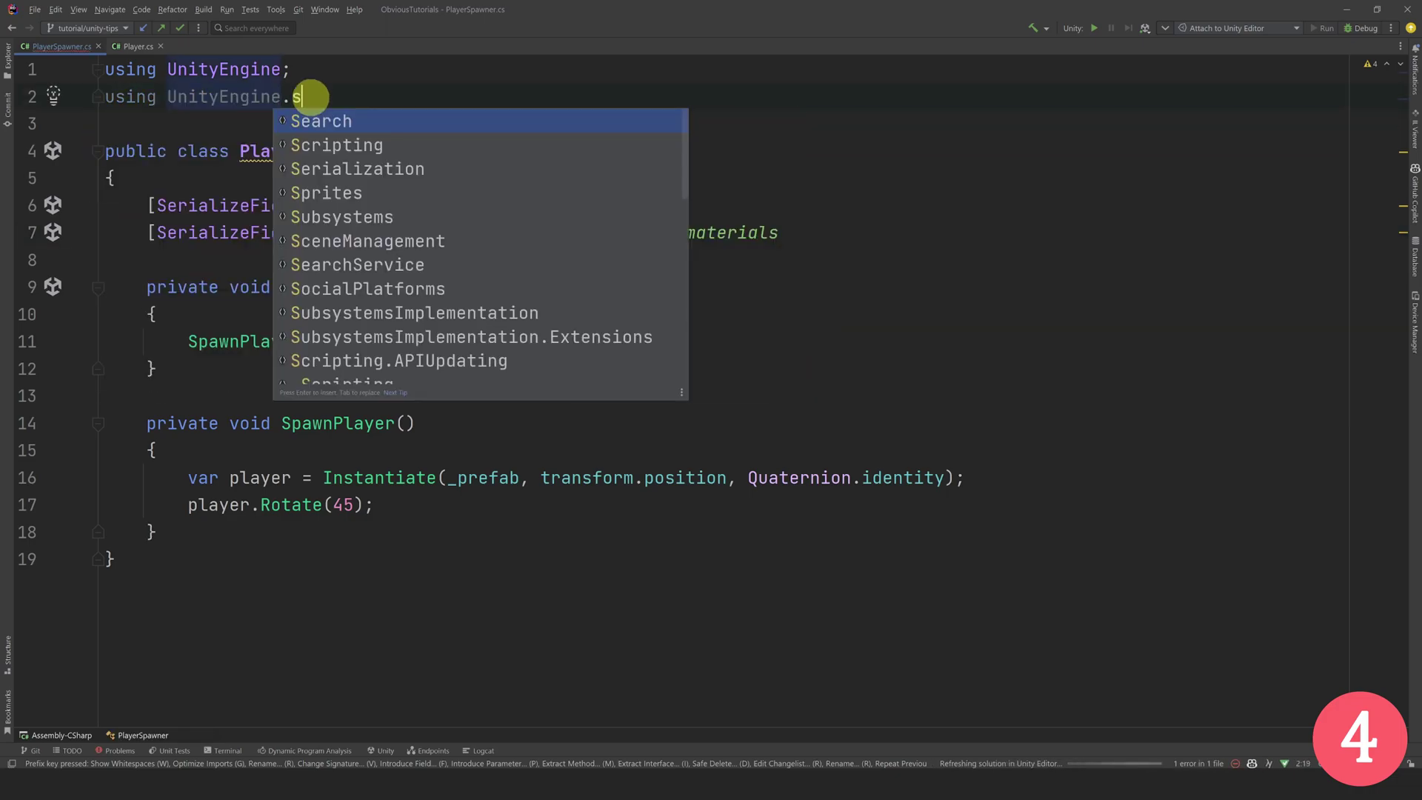
key("Return")
left_click(580, 200)
key("Return")
type("[]")
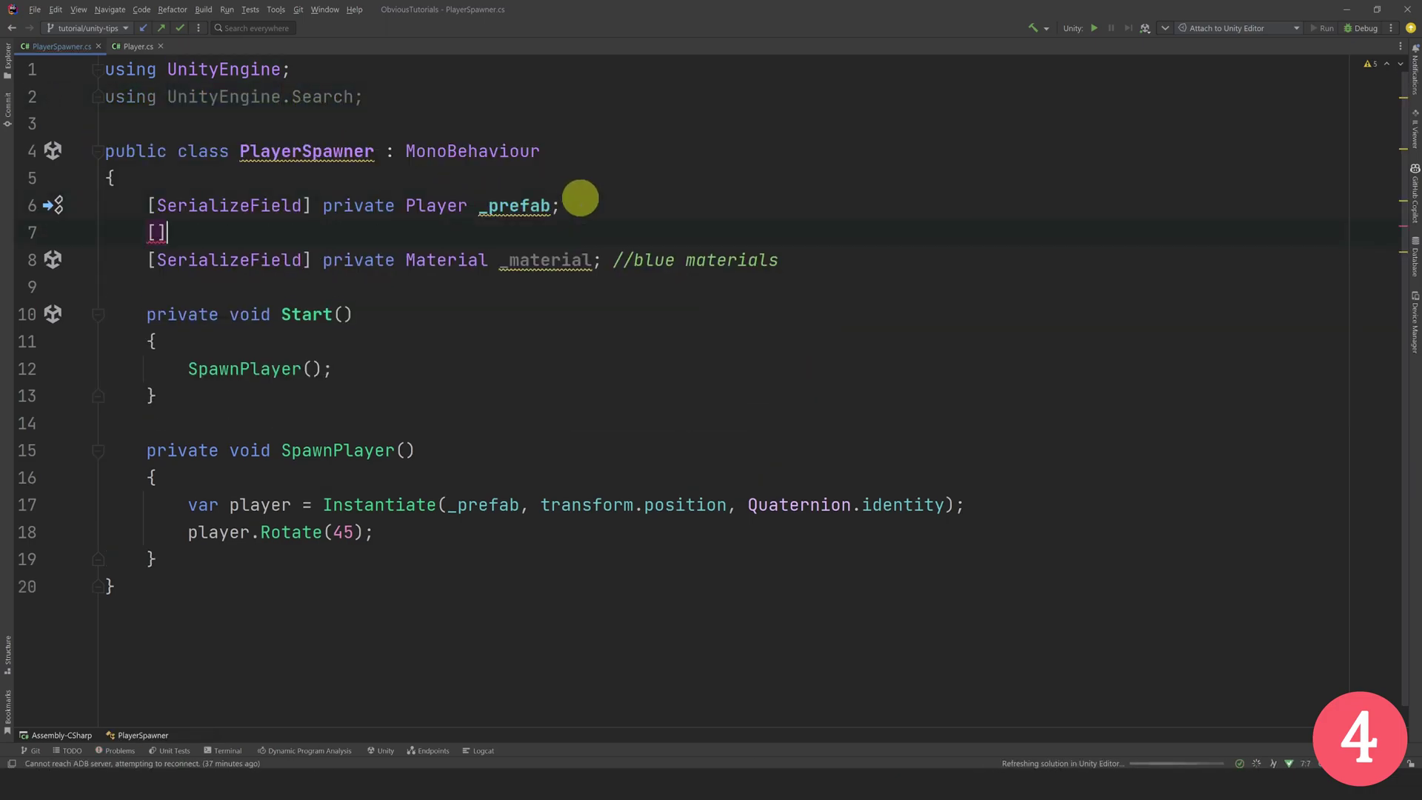
type("se")
key("Return")
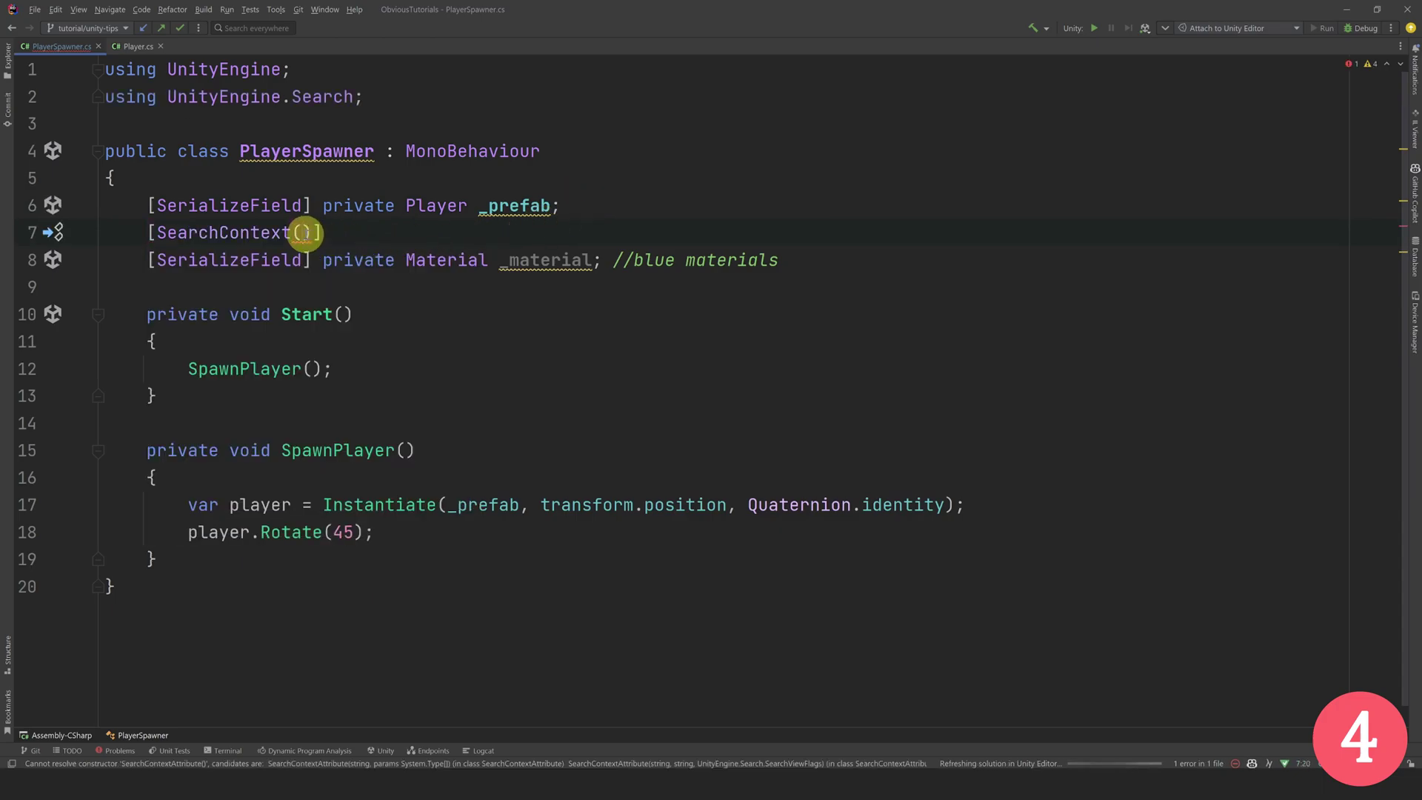
type("\"")
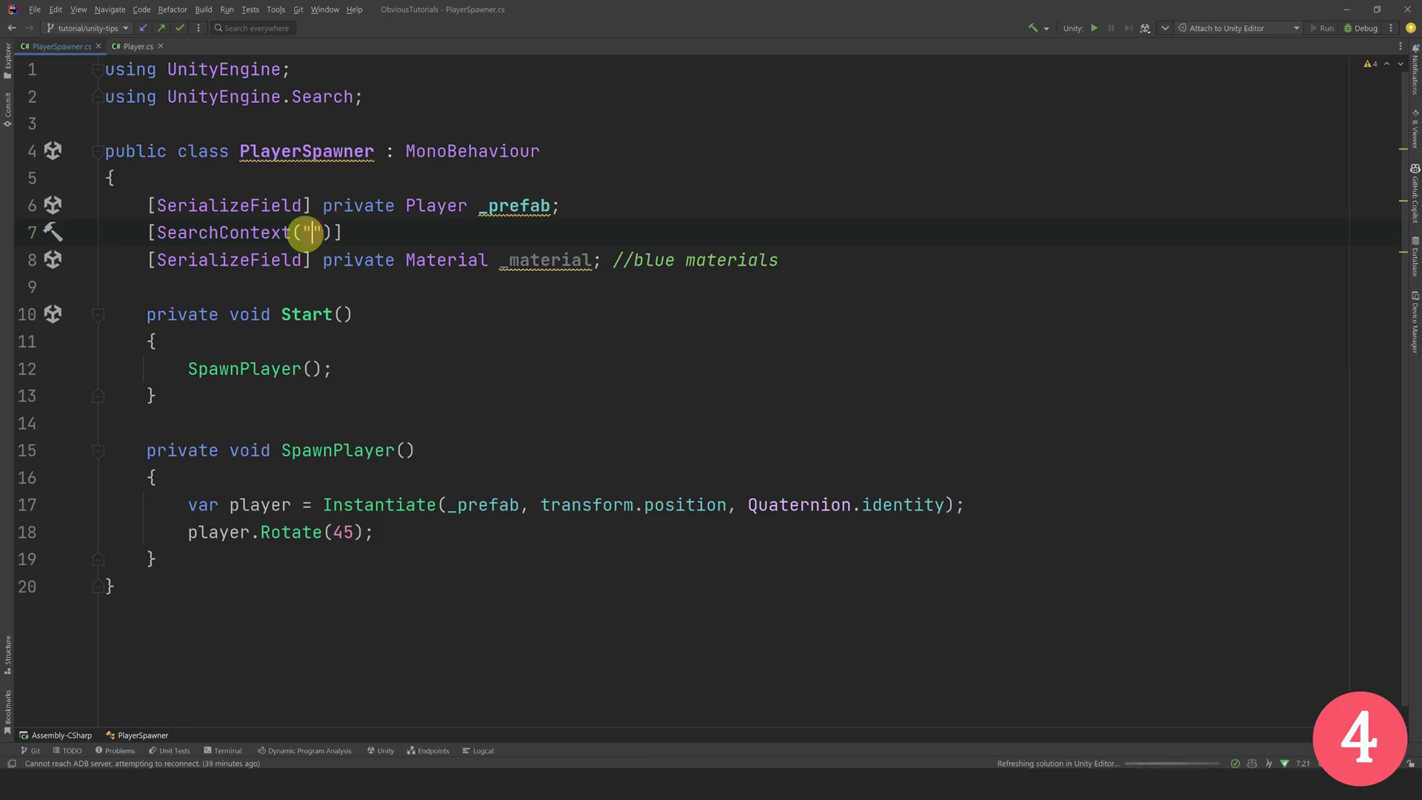
type("t:mater")
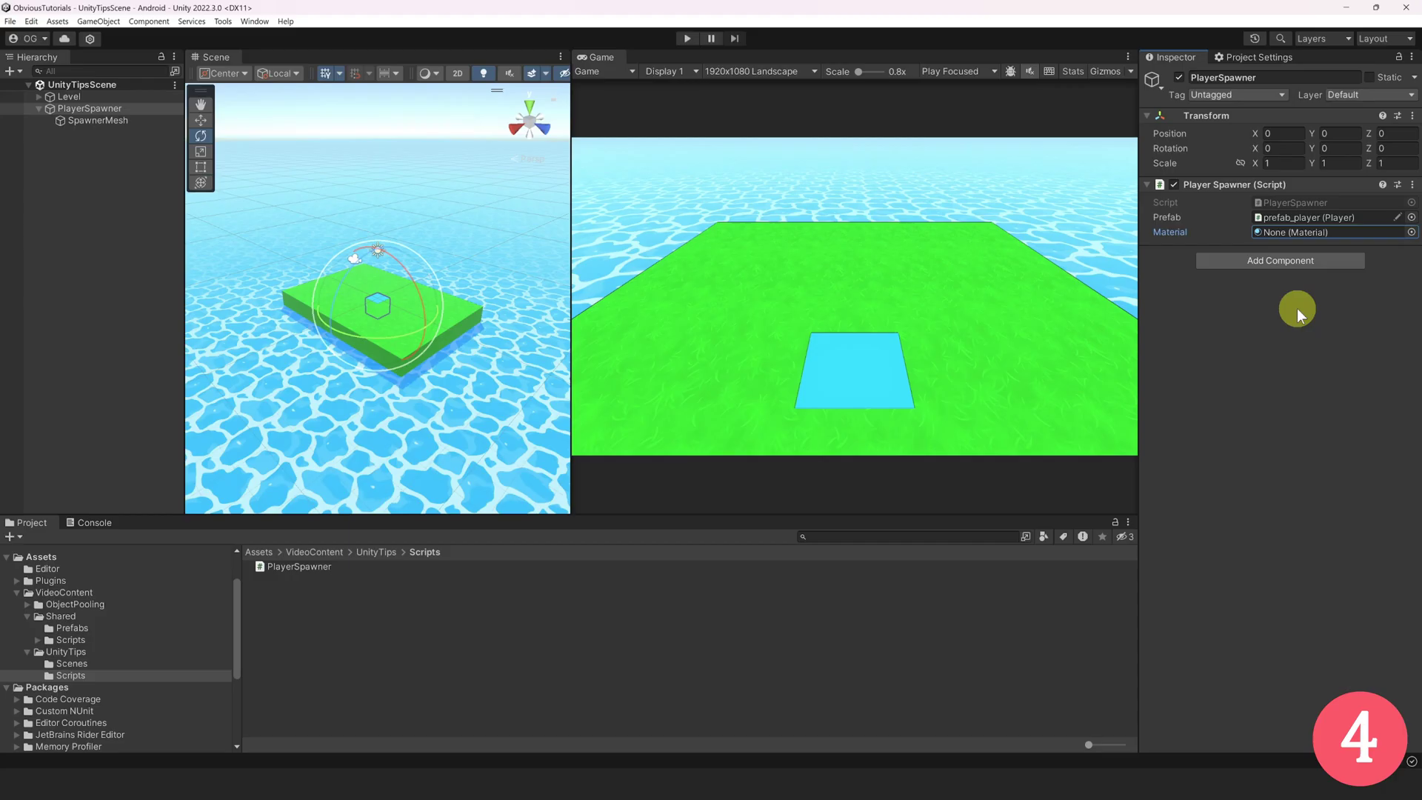
- Add SearchViewFlags.GridView to SearchContext, then pick Blue from the filtered Material picker
left_click(1411, 232)
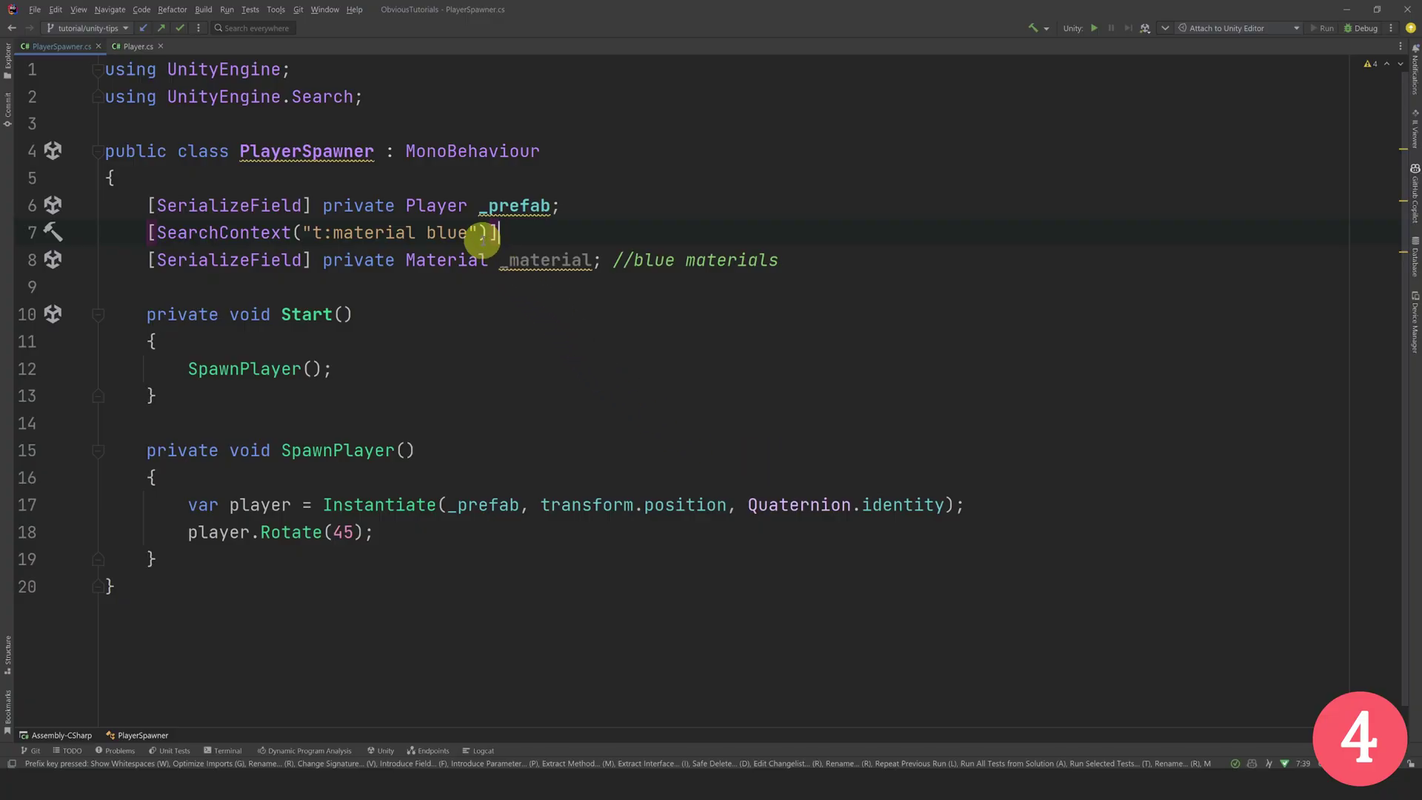
type("sear")
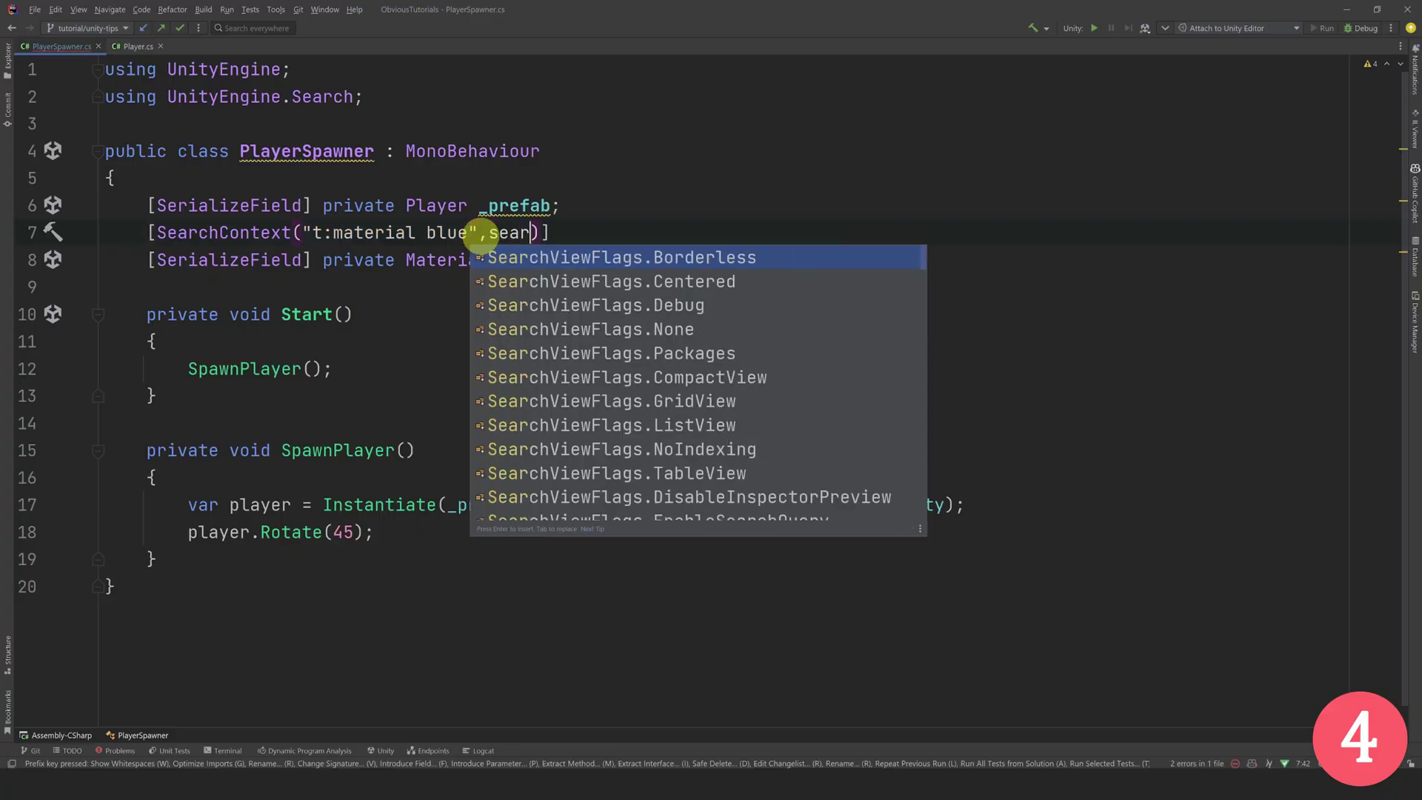
key("Return")
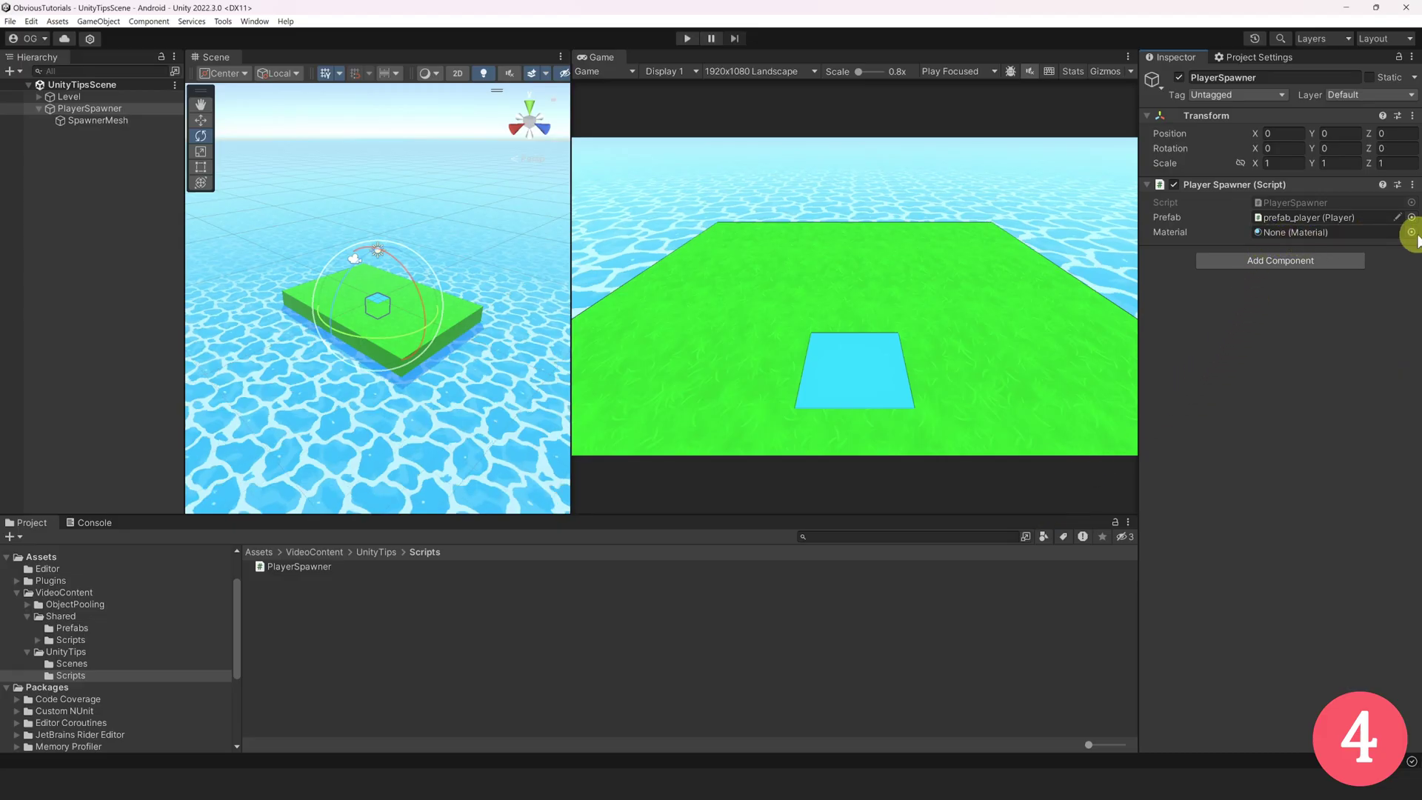
left_click(1411, 232)
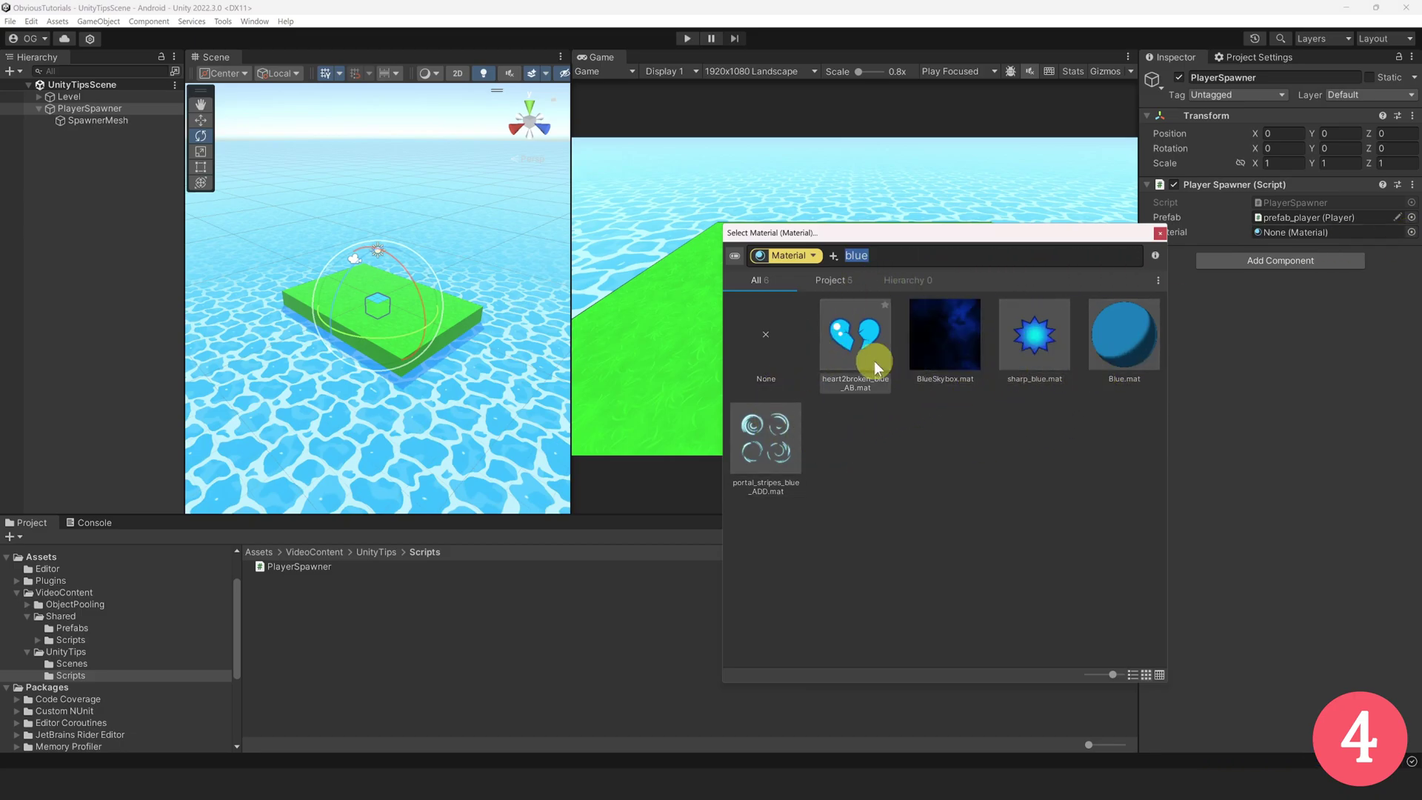
left_click(1131, 356)
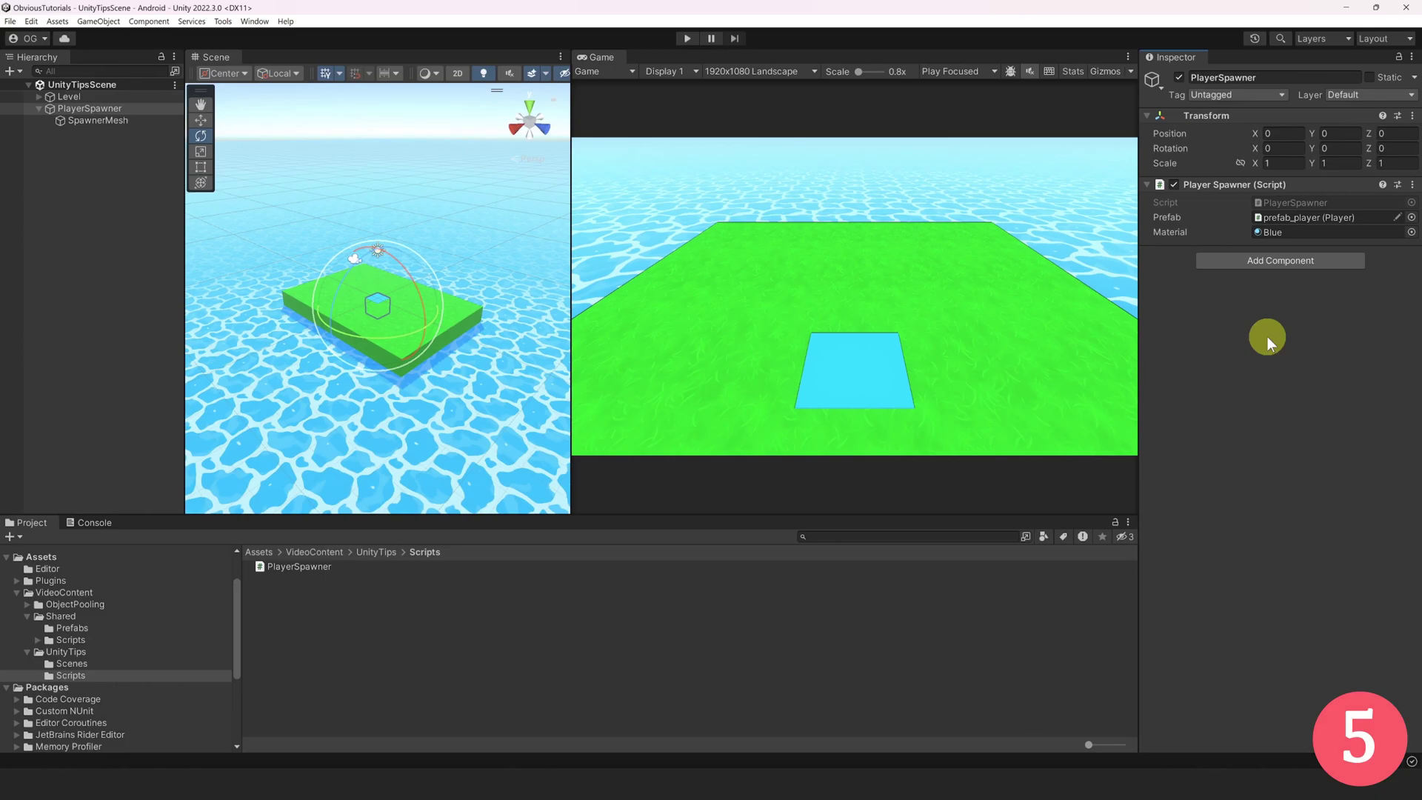
- Search 'enter play mode option' and open Project Settings > Editor at Enter Play Mode Settings
key("ctrl+k")
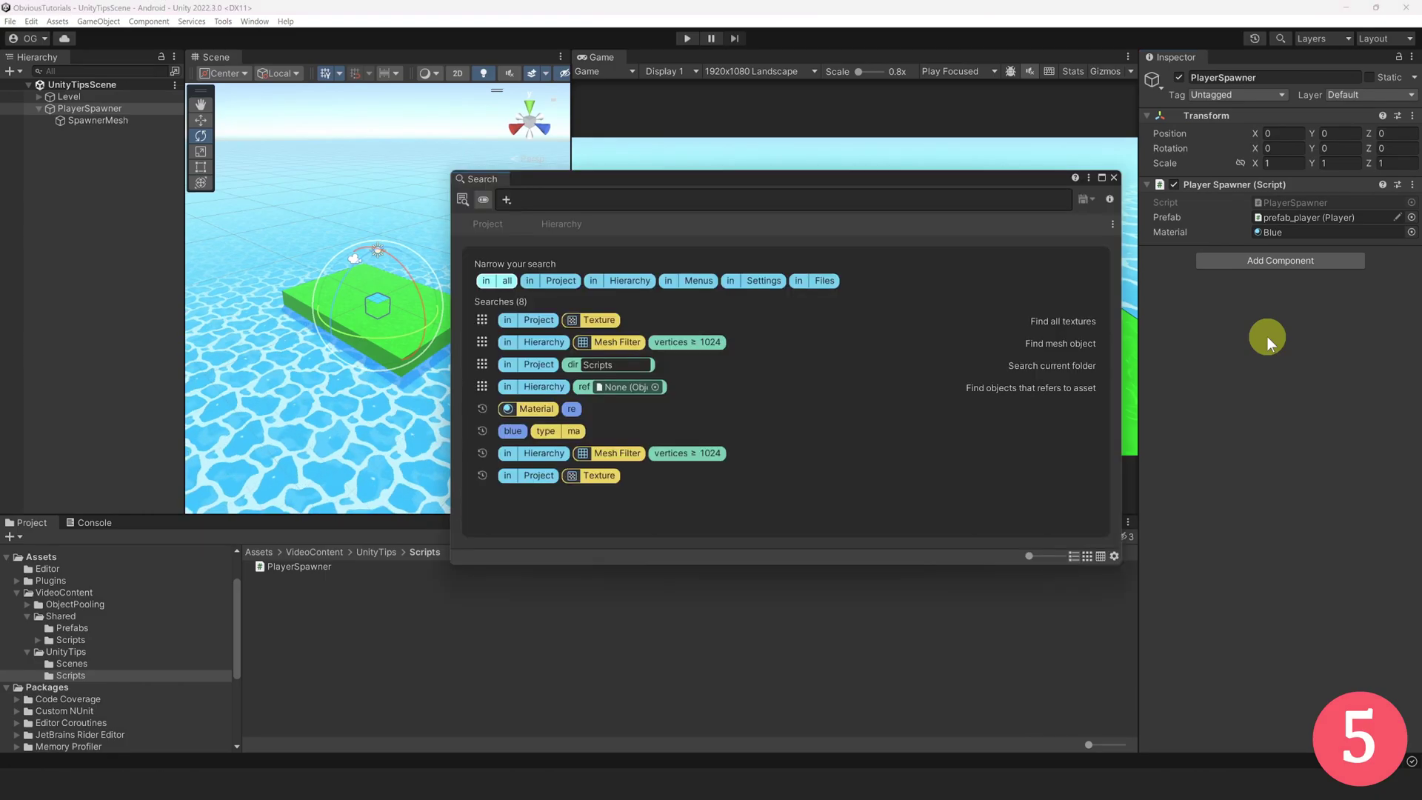
type("enter play m")
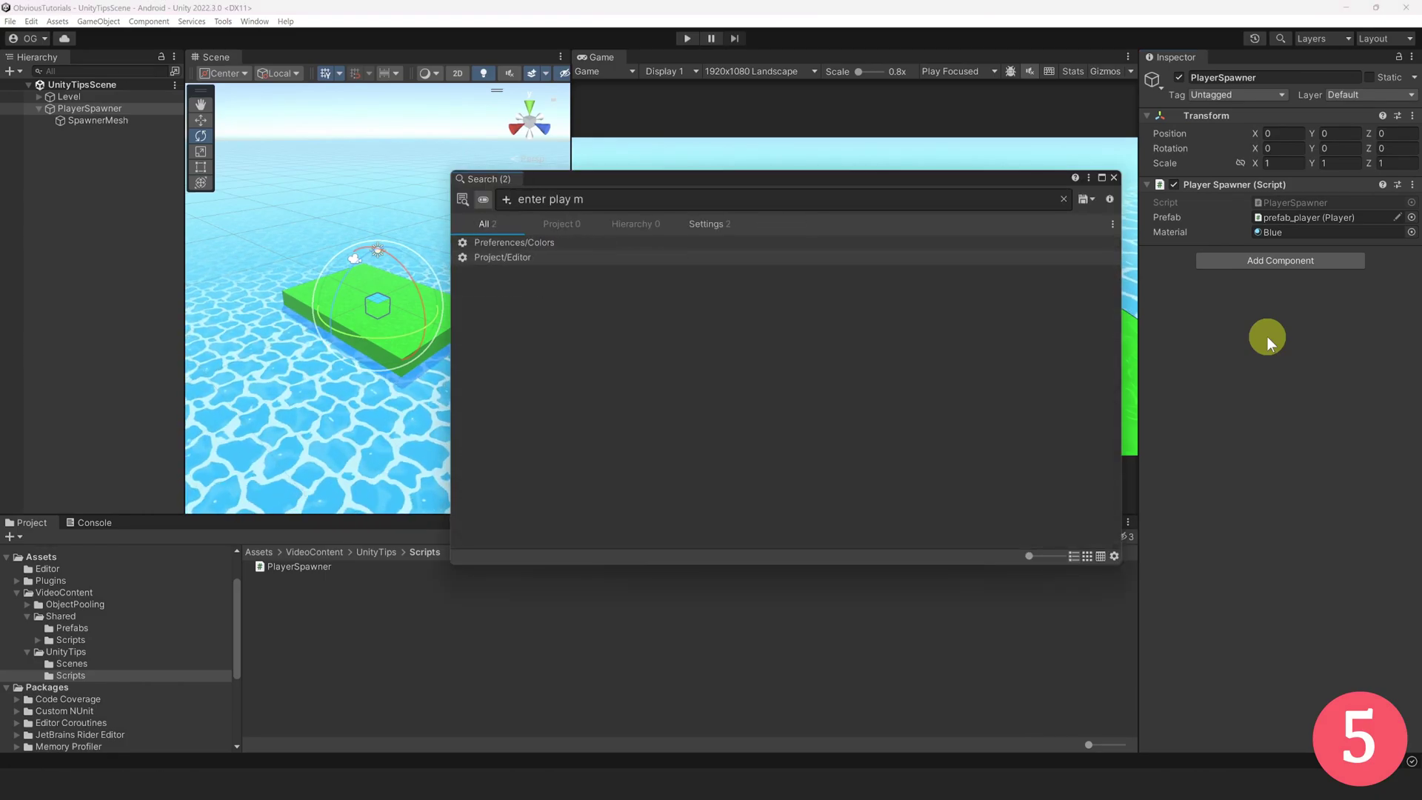
type("ode option")
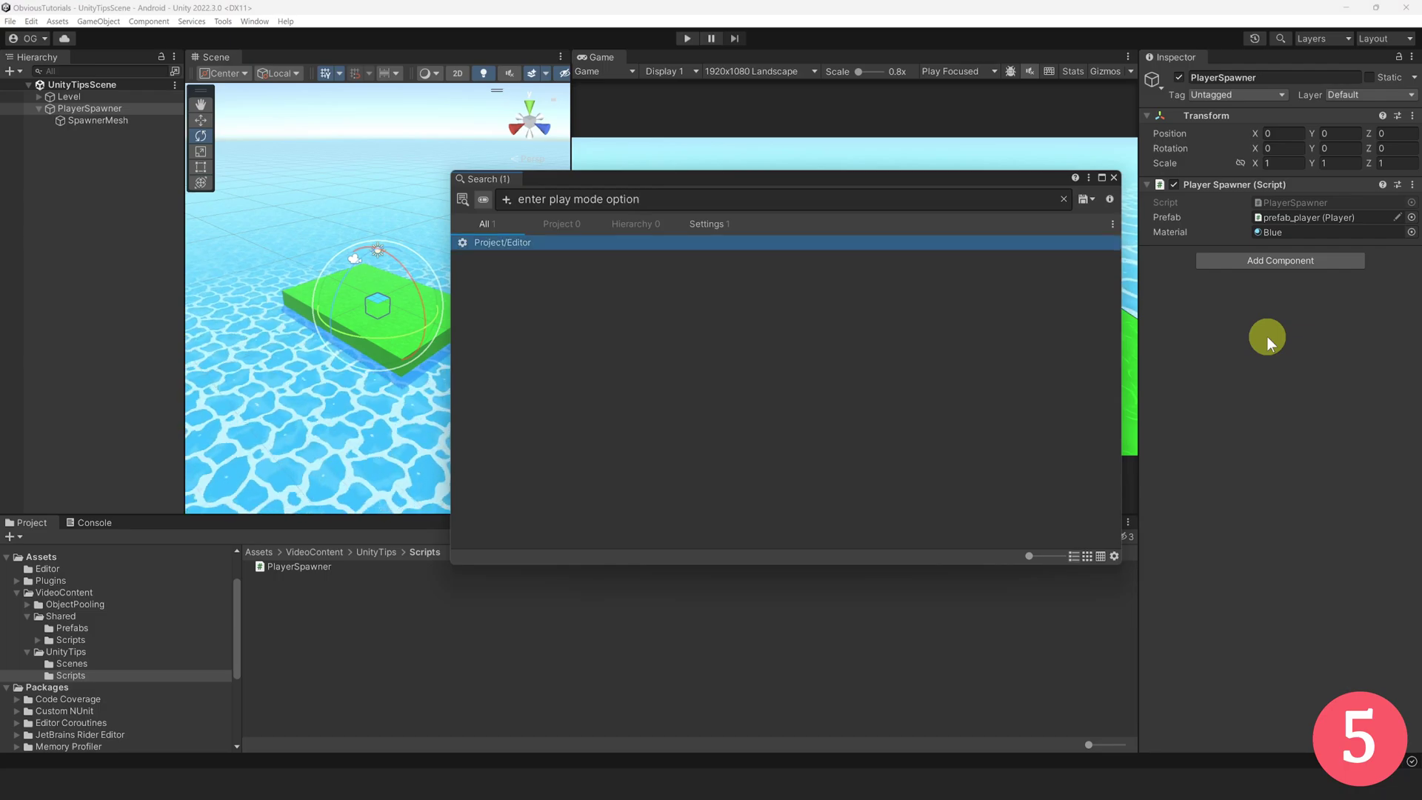
key("Return")
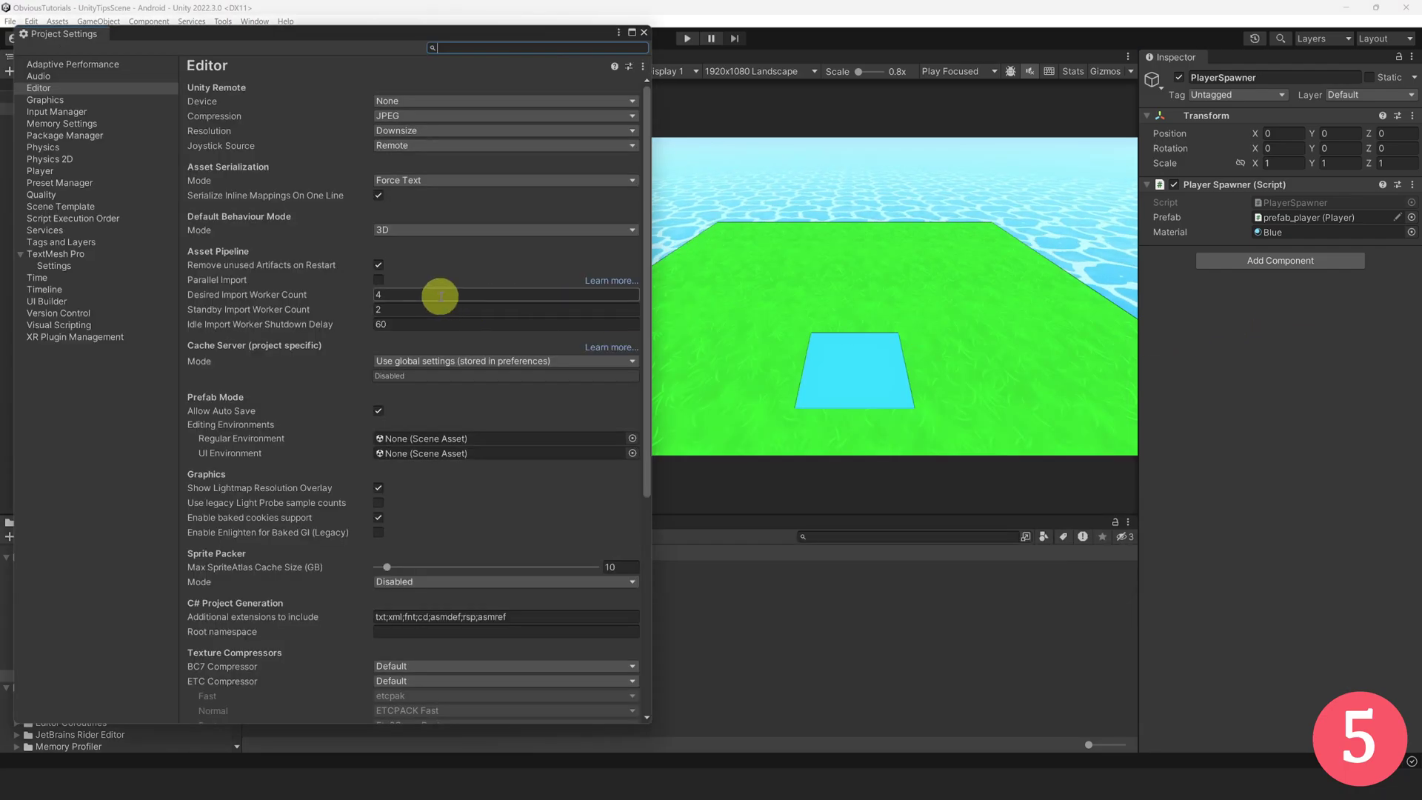
scroll(435, 296, "down", 10)
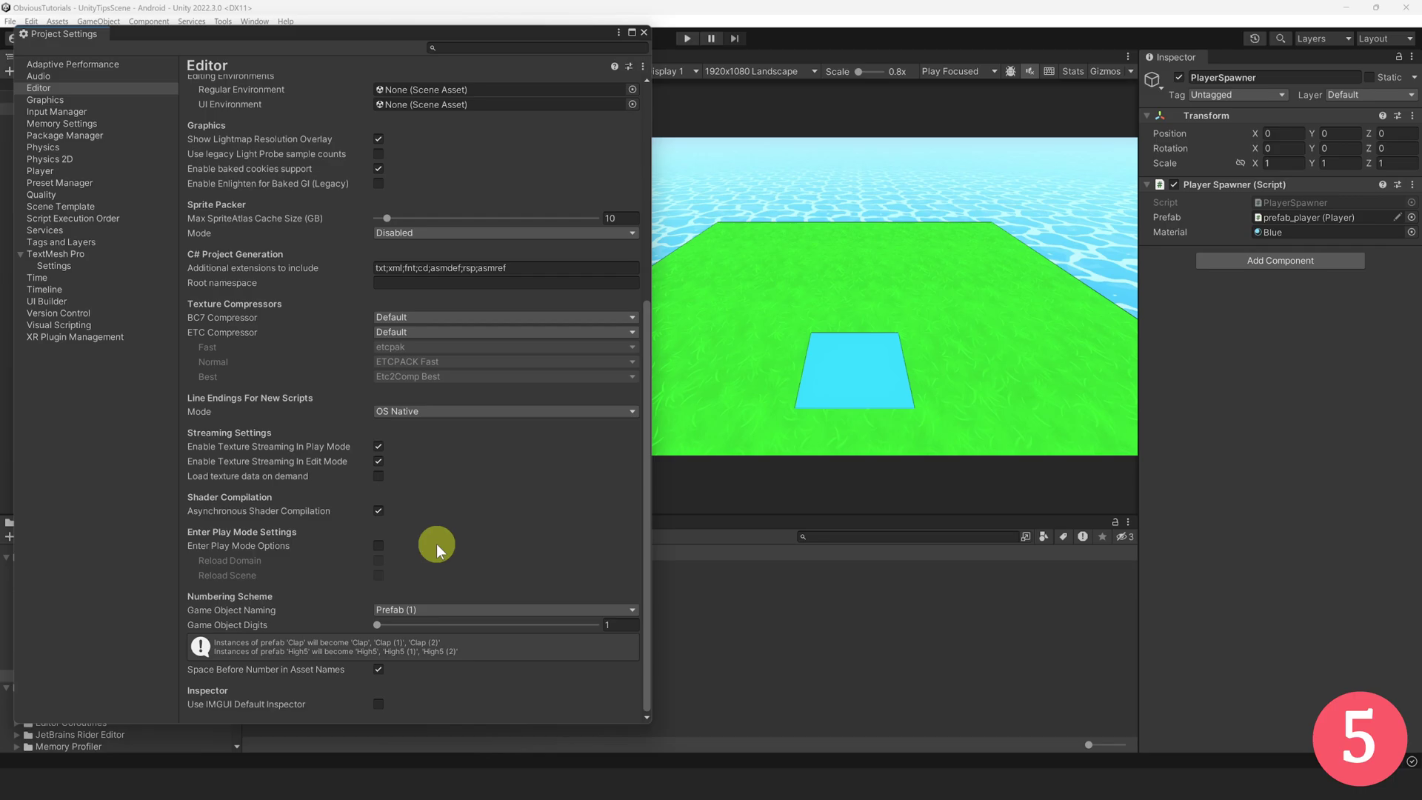
- Tick Enter Play Mode Options and Reload Scene, then untick Enter Play Mode Options
left_click(380, 546)
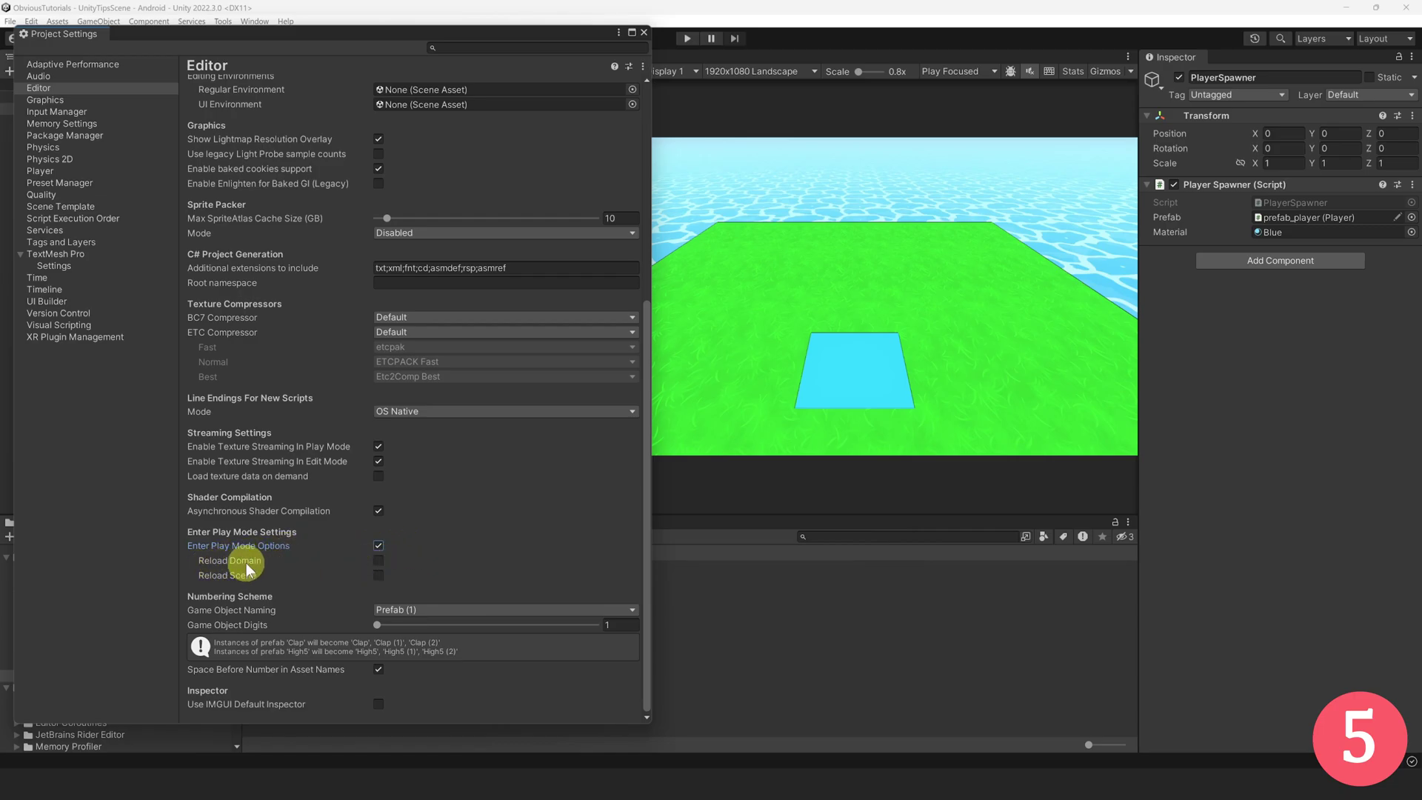
mouse_move(246, 563)
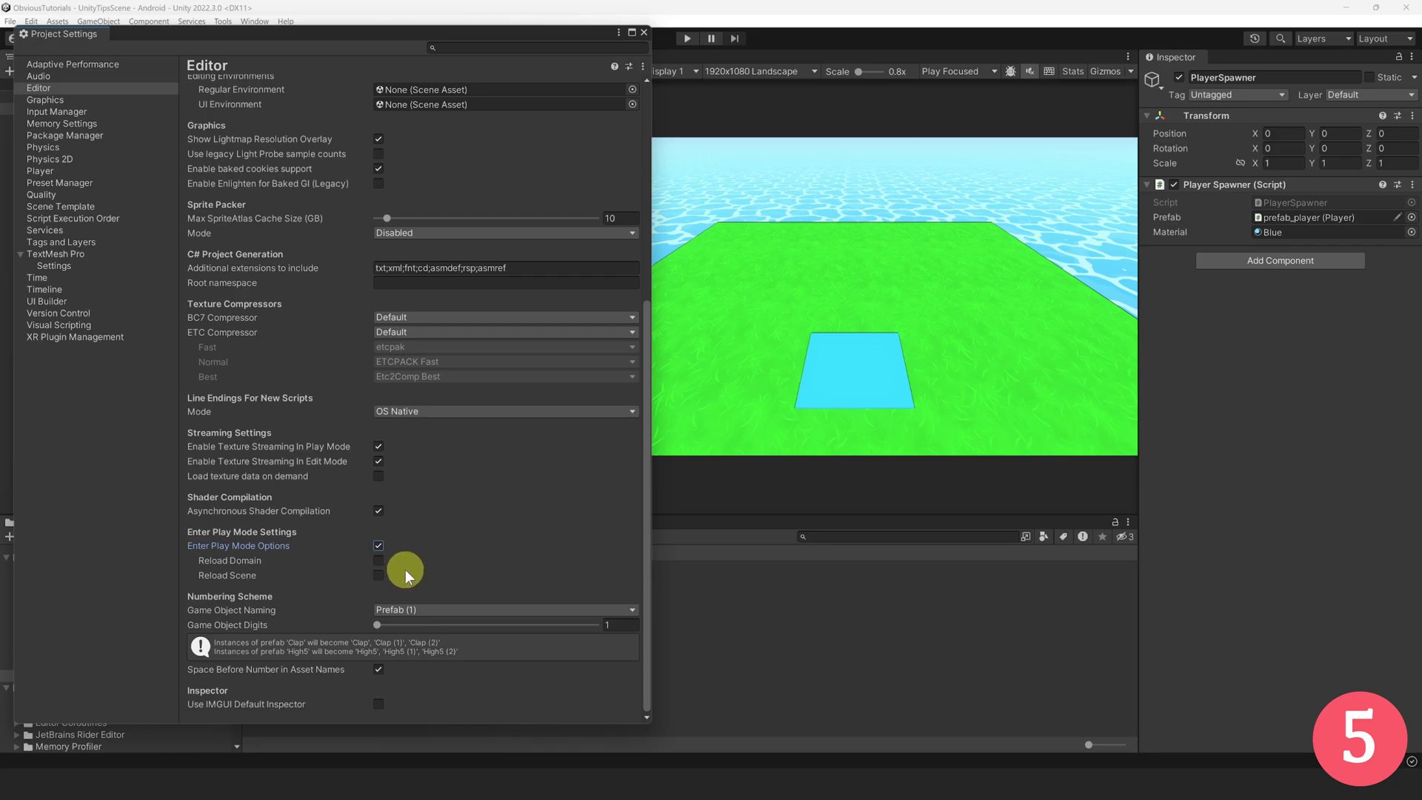
left_click(378, 575)
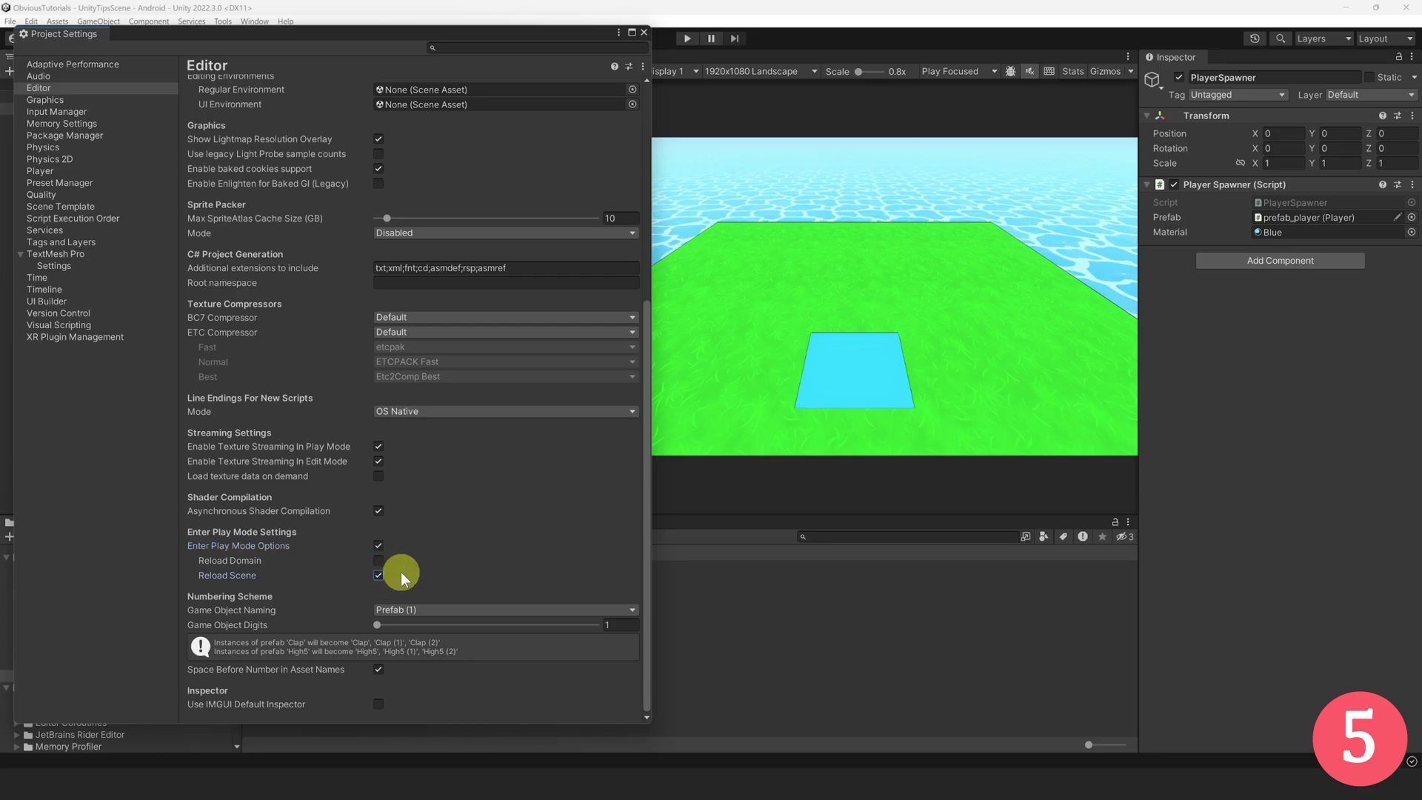
left_click(377, 545)
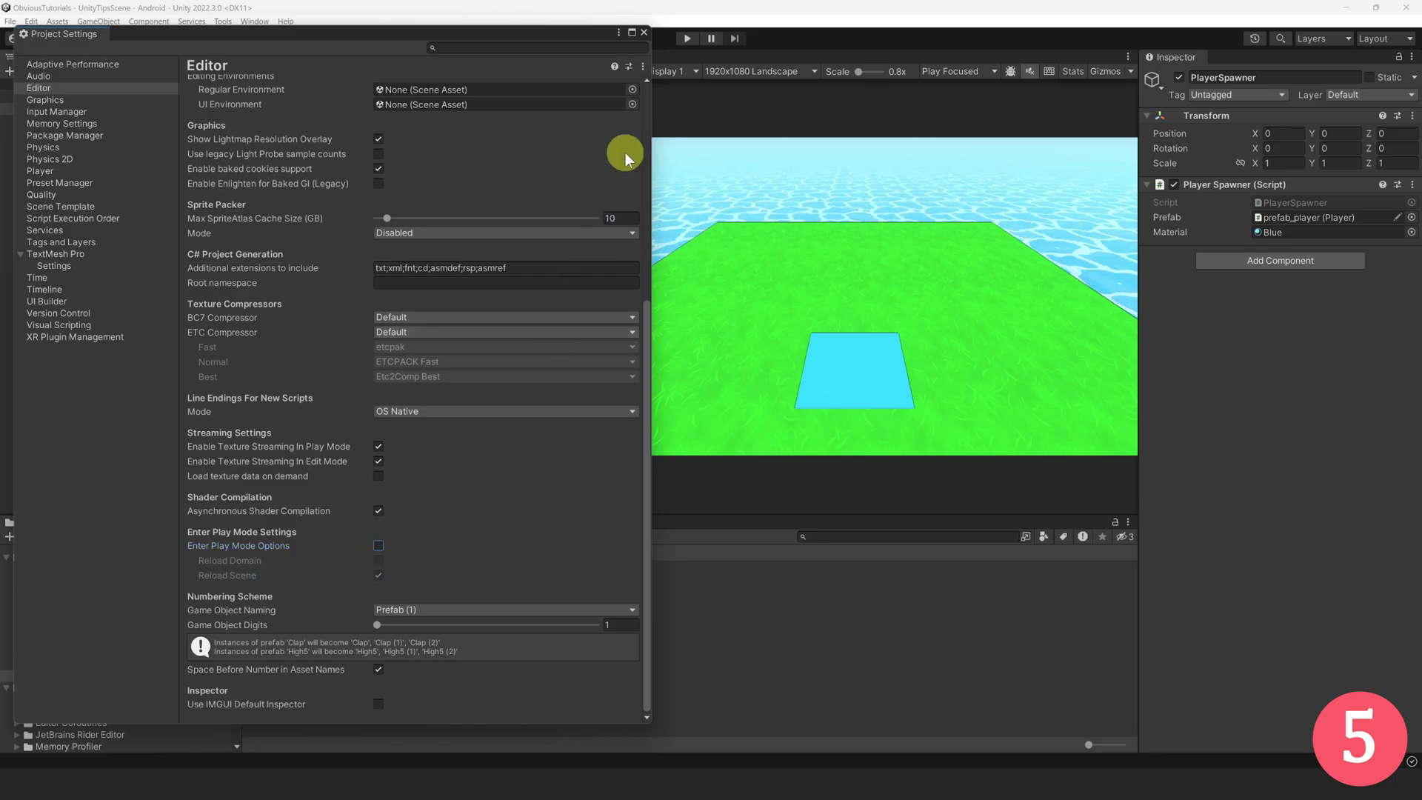
- Enter play mode to test the player spawn, stop it, and enter play mode again
left_click(686, 38)
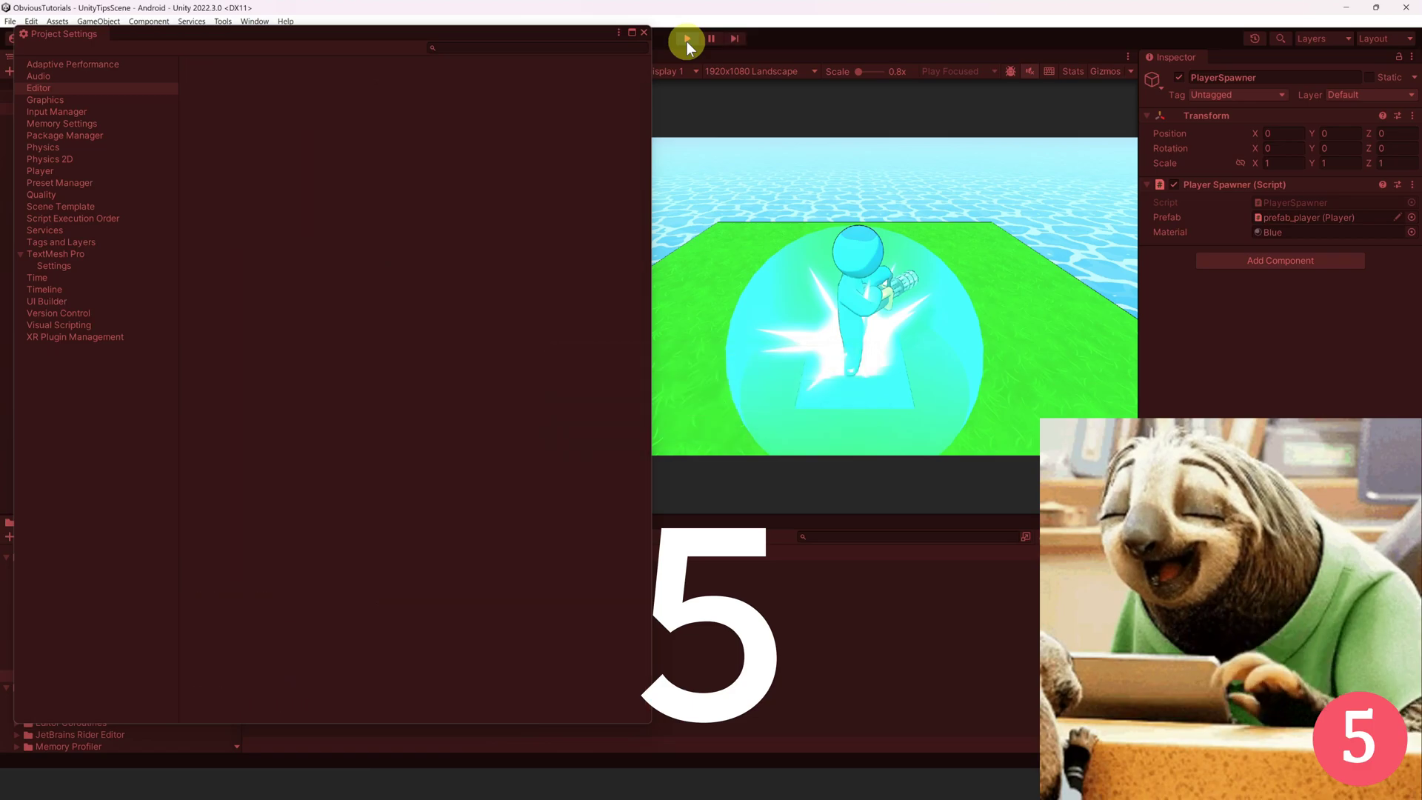
left_click(687, 38)
scroll(504, 363, "down", 10)
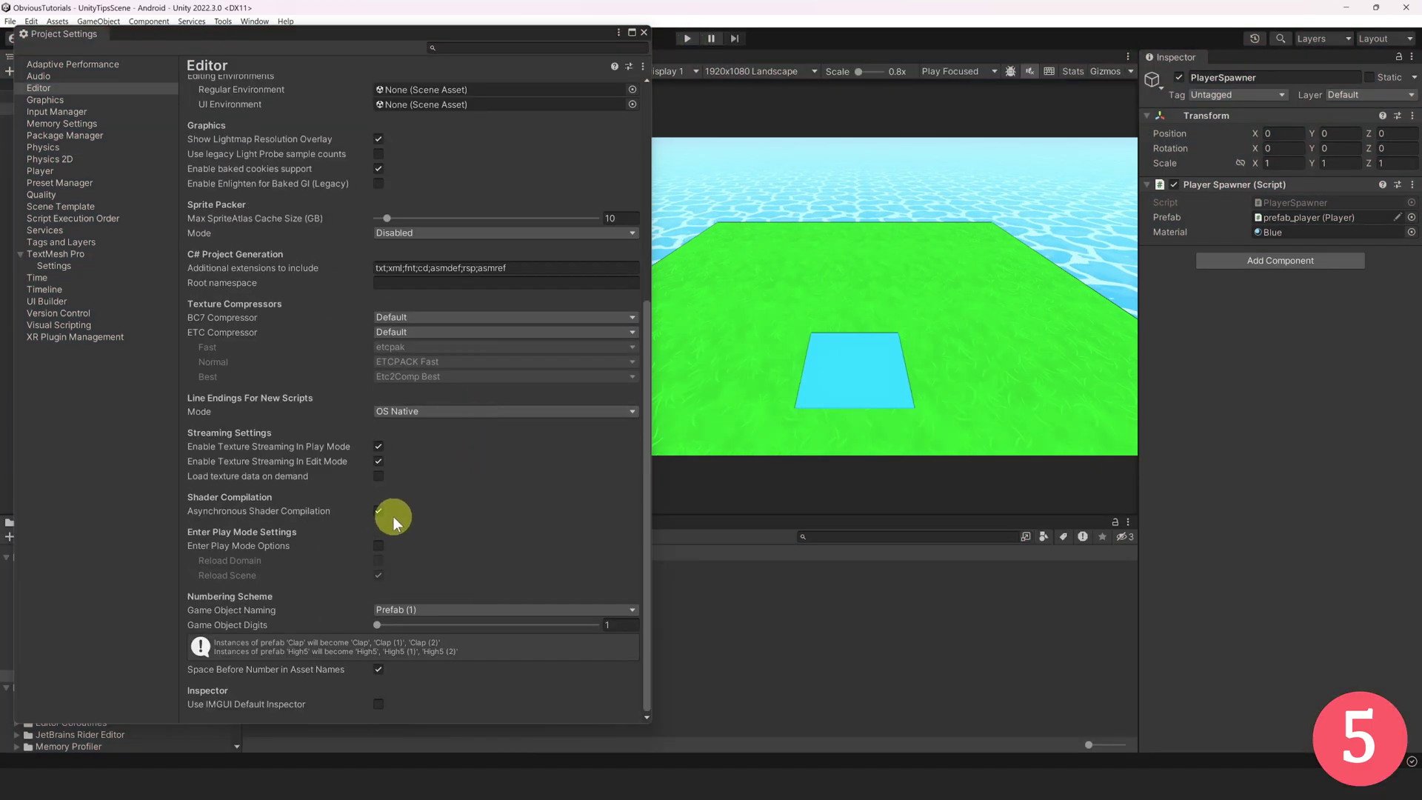
left_click(688, 37)
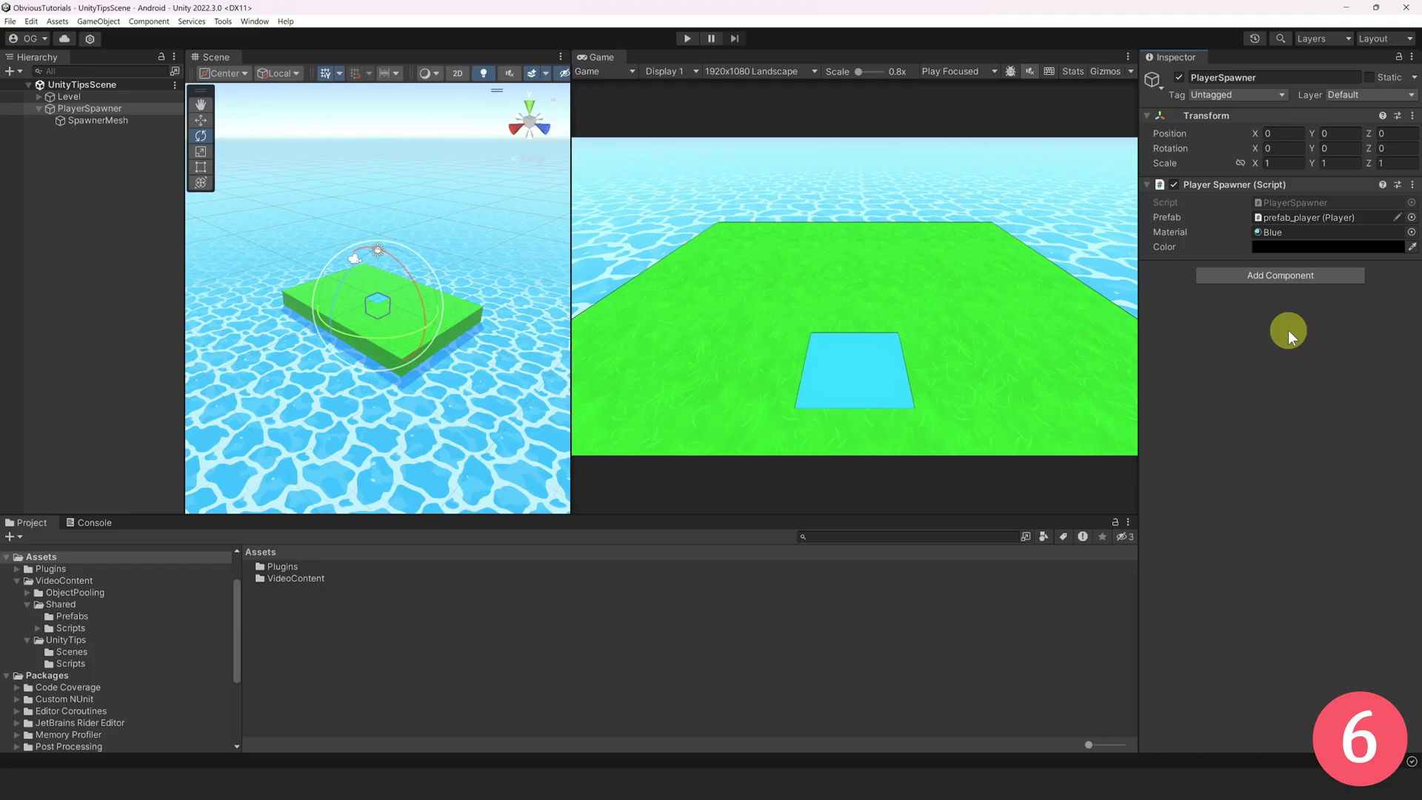
- From the spawner Color picker, create a TestPalette swatch library in the Project Folder, then select it in Assets/Editor
left_click(1296, 249)
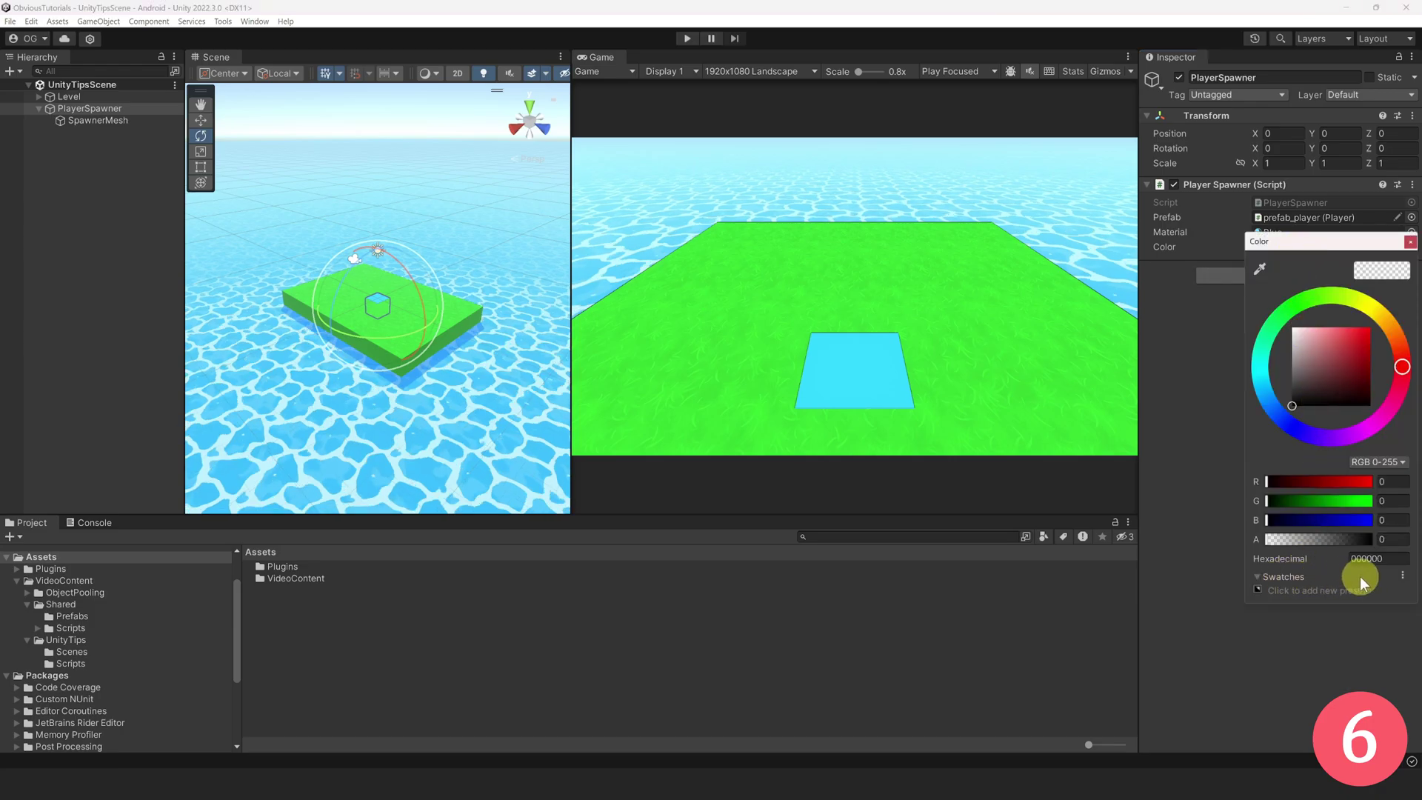
left_click(1402, 576)
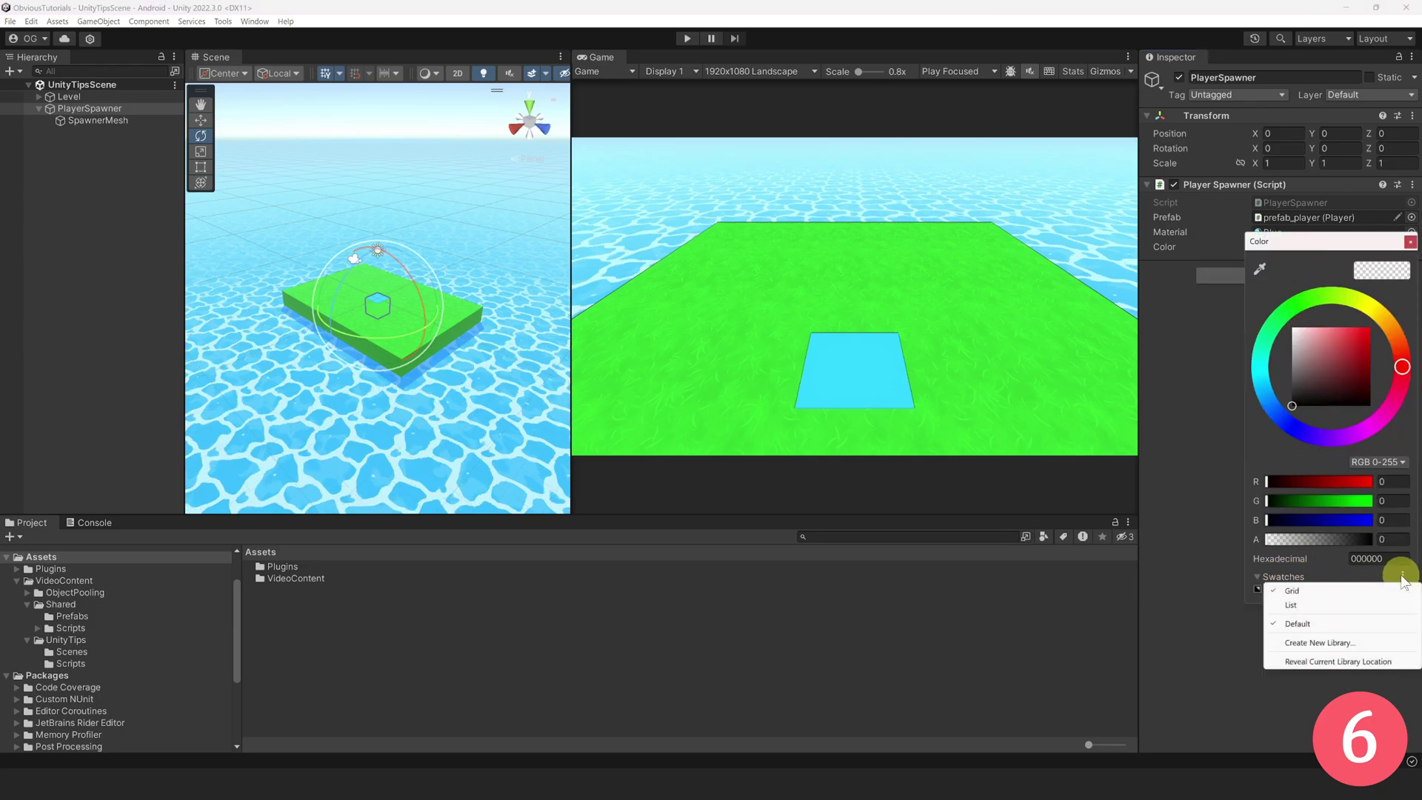
left_click(1317, 643)
type("TestPalette")
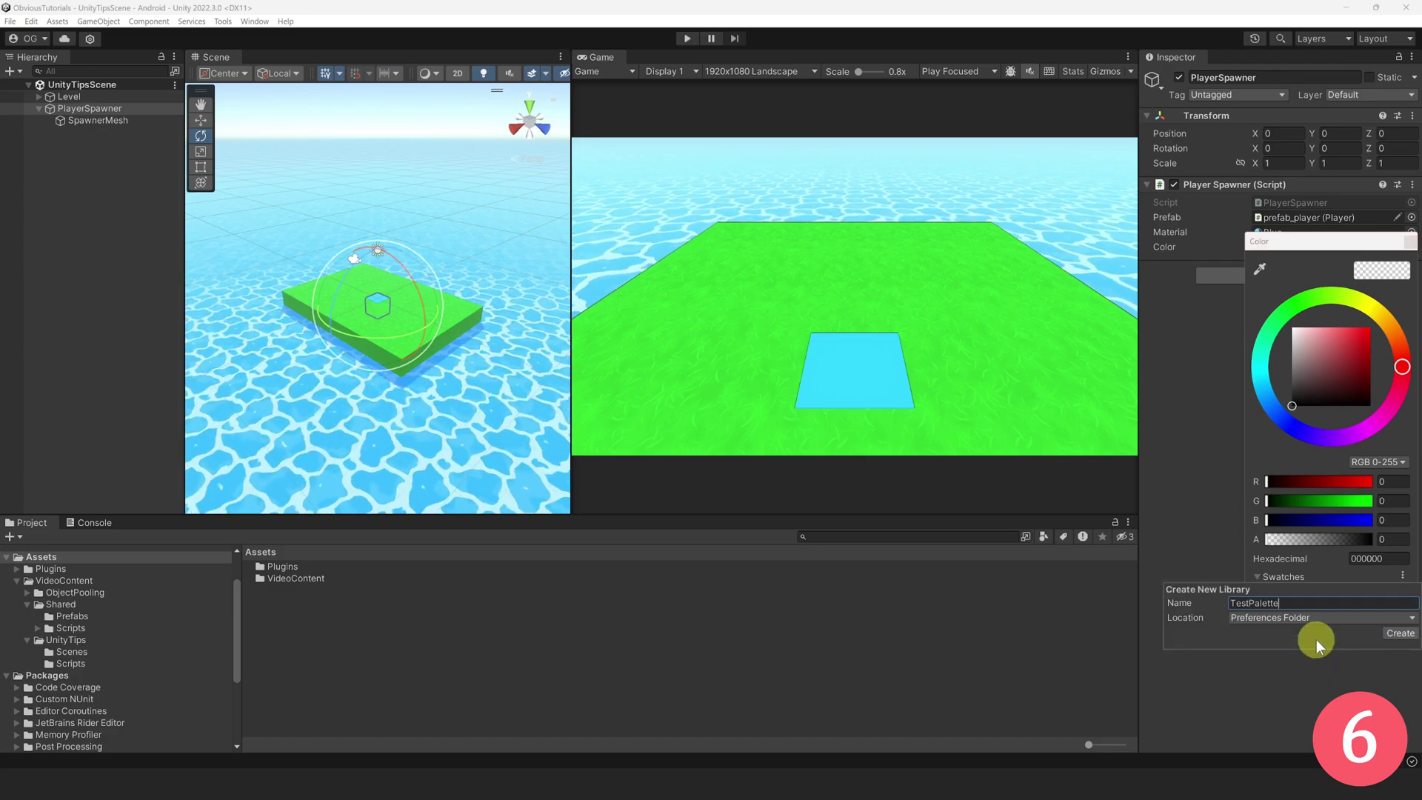
left_click(1315, 618)
left_click(1281, 645)
left_click(1398, 633)
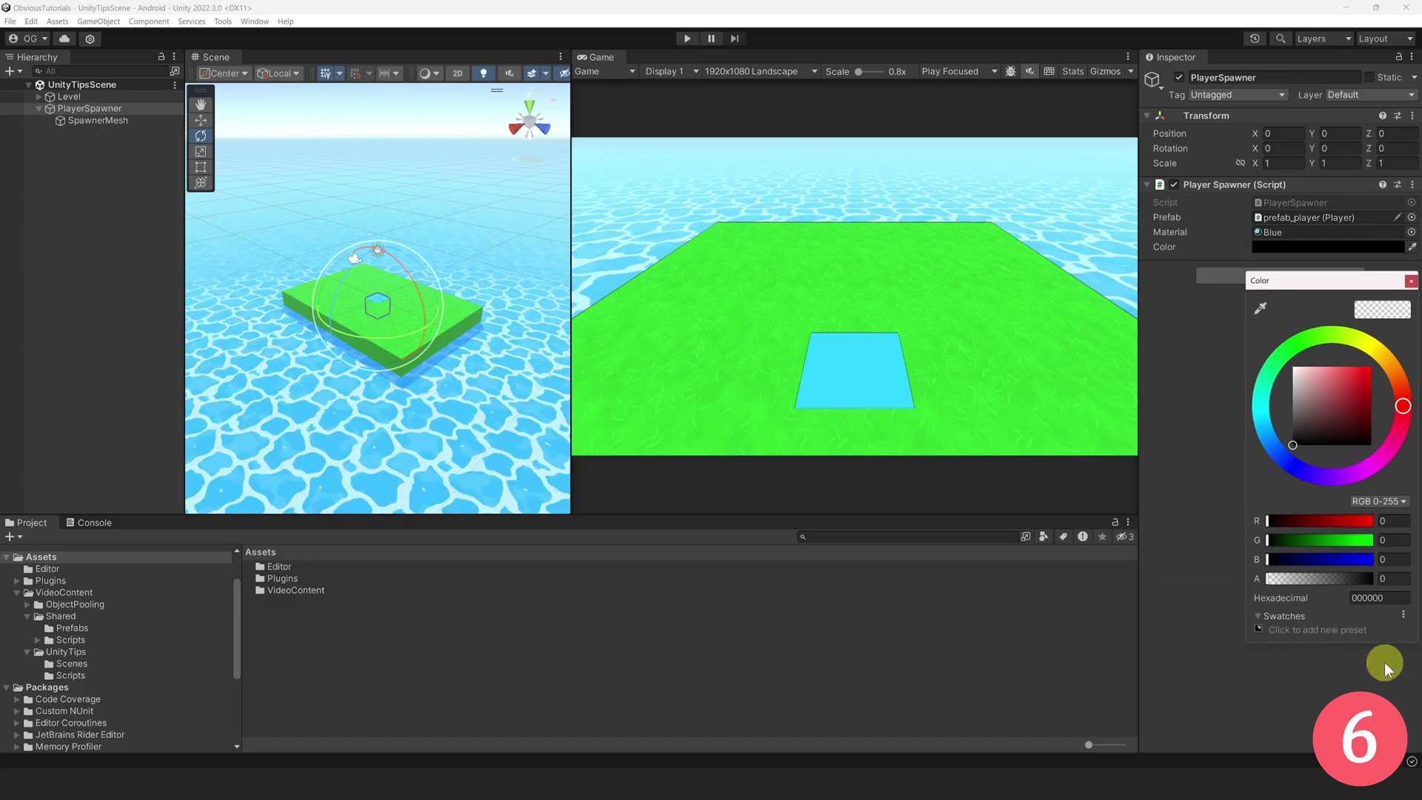
left_click(86, 568)
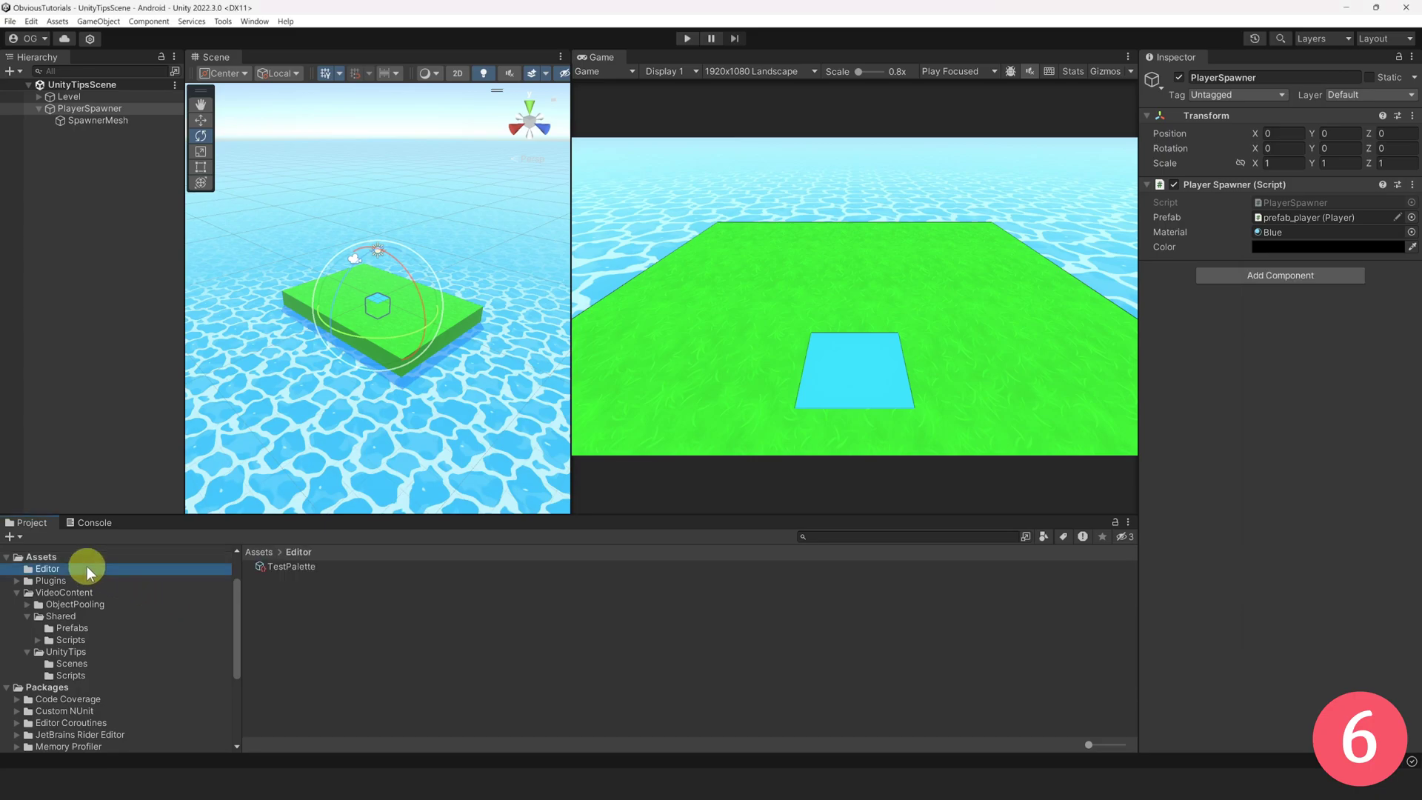
left_click(254, 563)
- Edit TestPalette to add red, blue and green swatches
left_click(1398, 118)
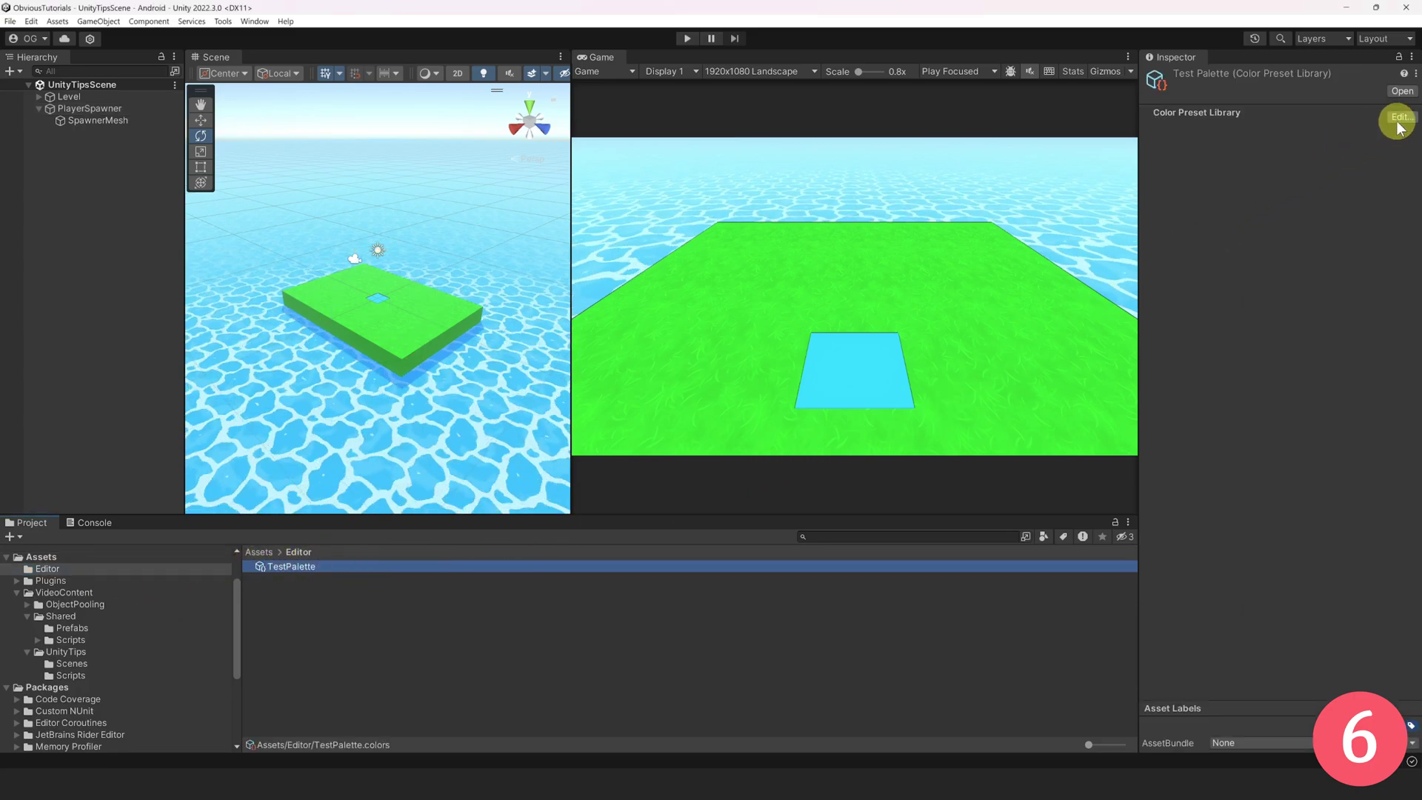
left_click(1259, 480)
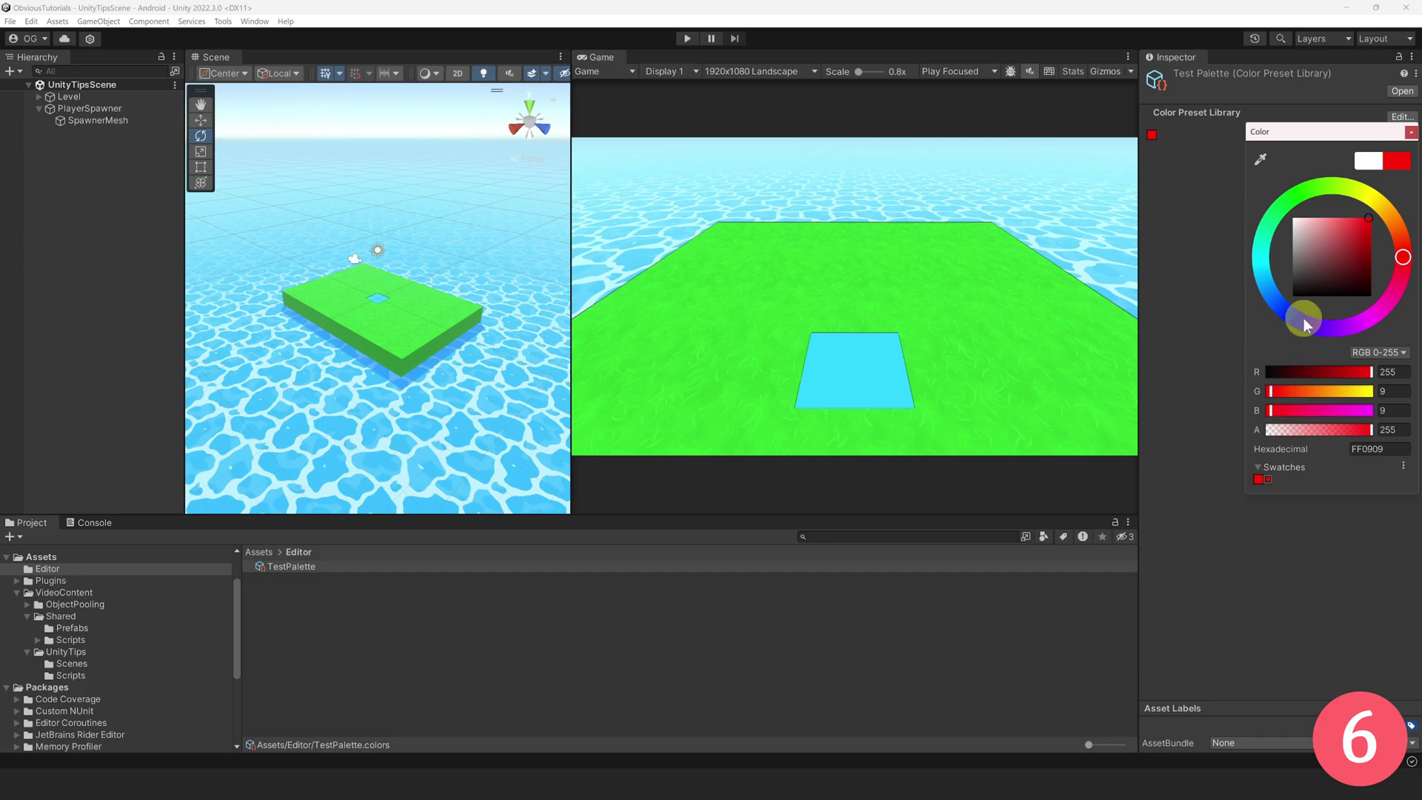
left_click(1304, 318)
left_click(1268, 479)
left_click(1287, 202)
left_click(1278, 479)
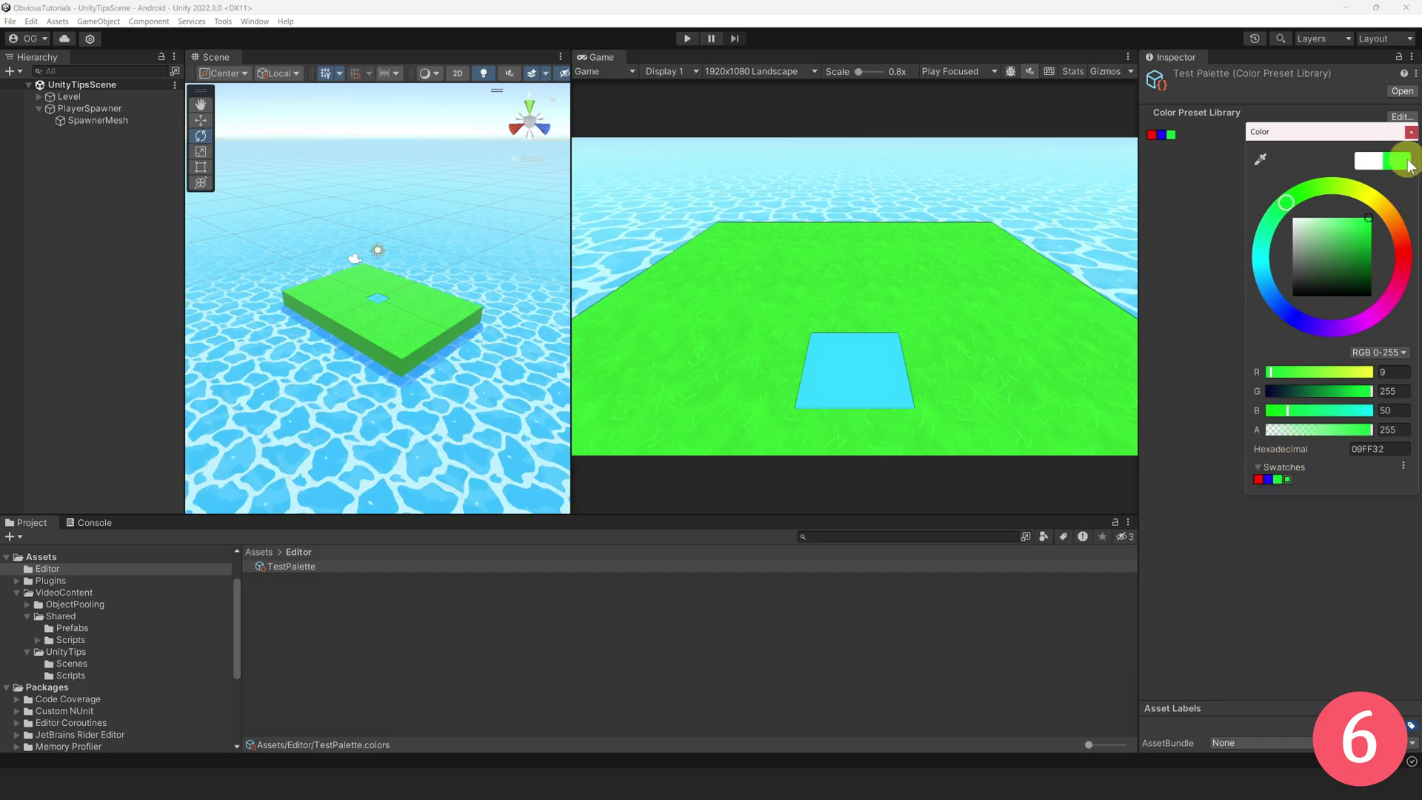
left_click(1411, 132)
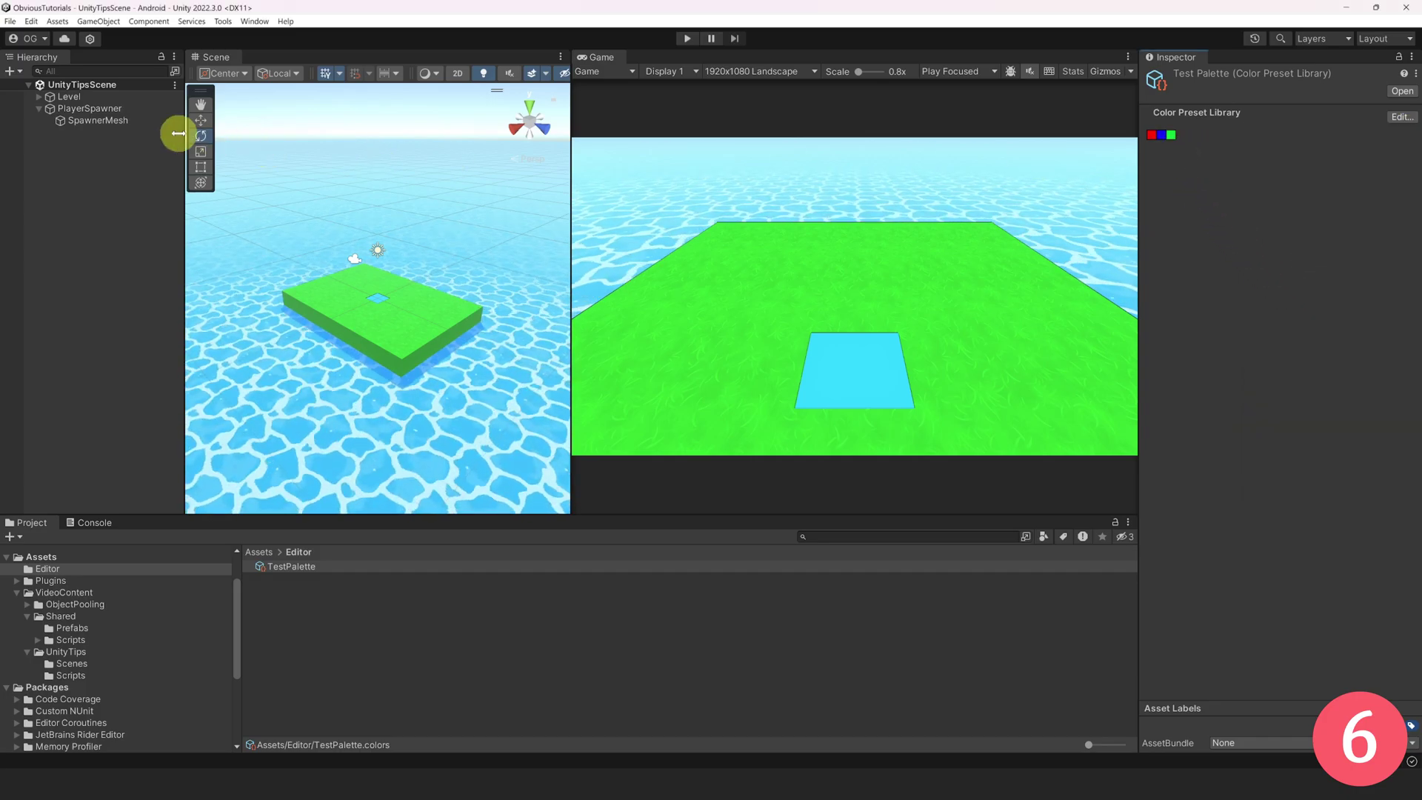
- Set the PlayerSpawner's Color to red from the TestPalette swatches
left_click(92, 109)
left_click(1278, 244)
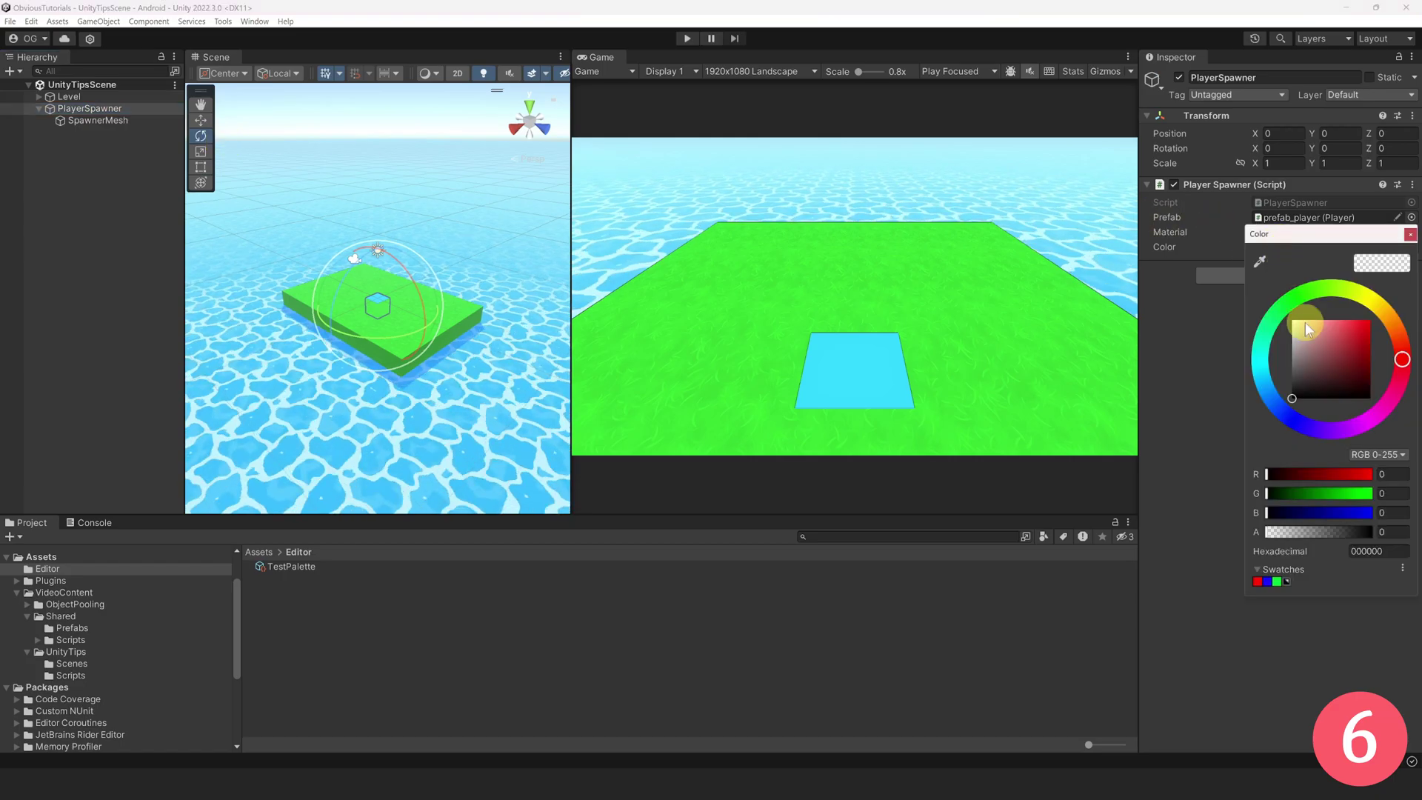
left_click(1405, 569)
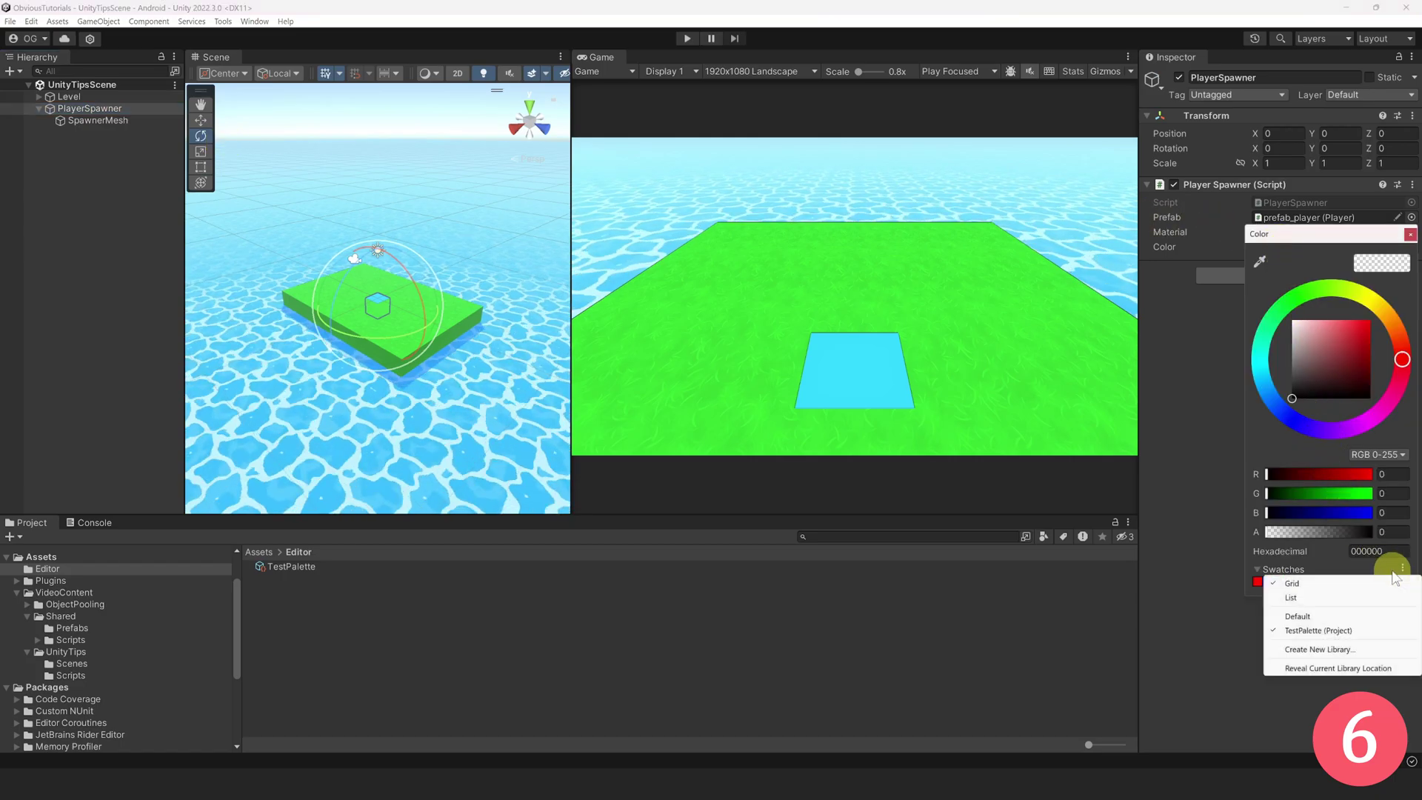
left_click(1324, 631)
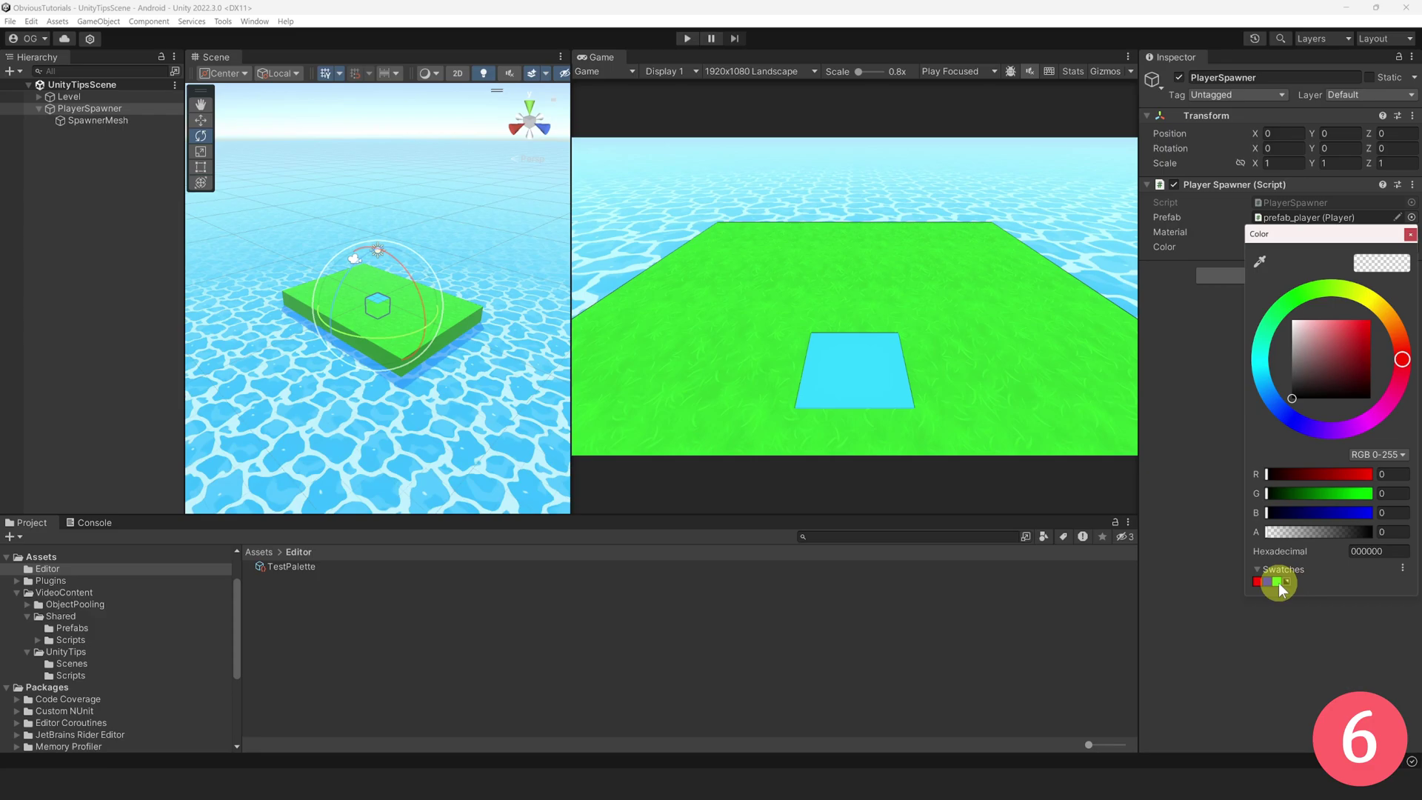
left_click(1276, 582)
left_click(1267, 581)
left_click(1258, 581)
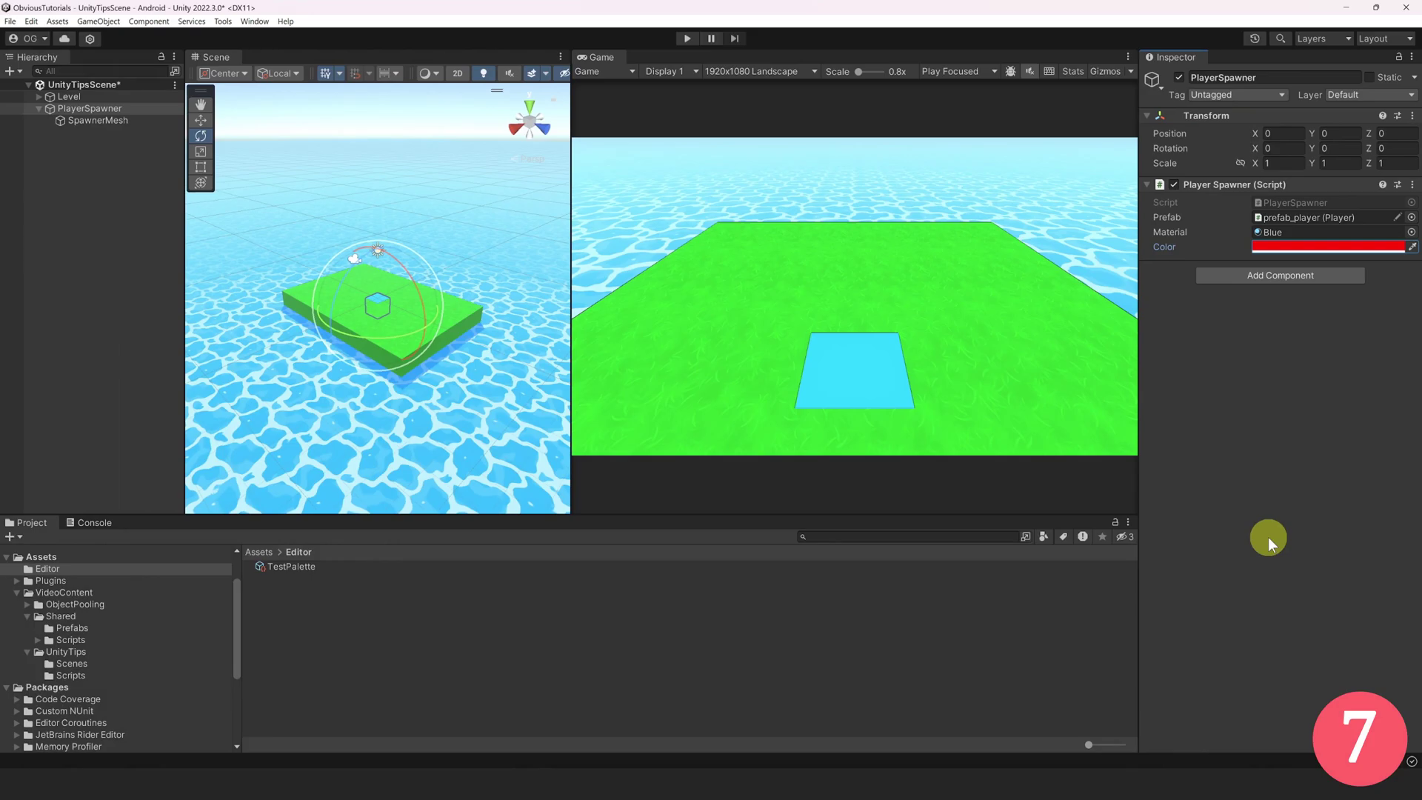
- Open and close Build Settings, then switch the Game view to the Simulator
key("ctrl+shift+b")
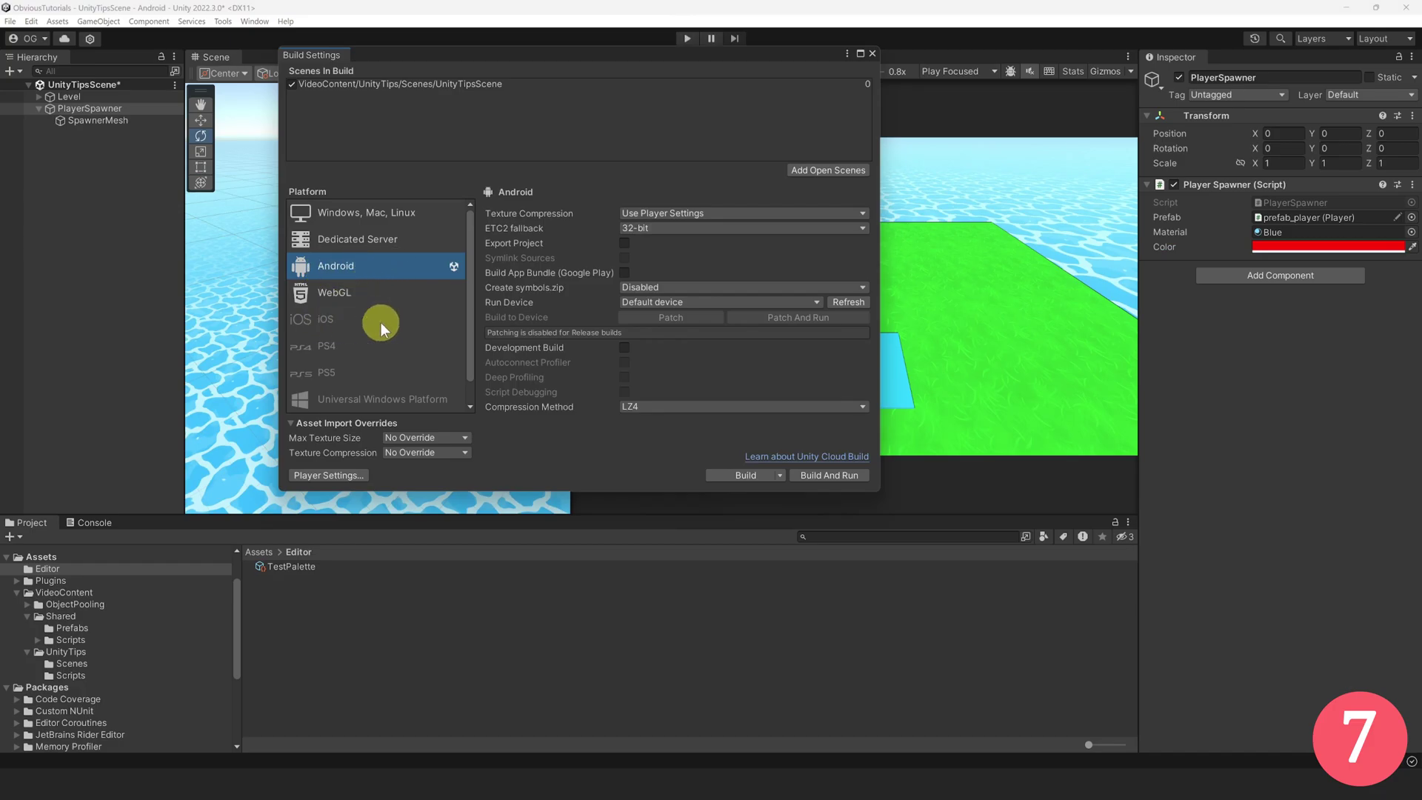
left_click(873, 54)
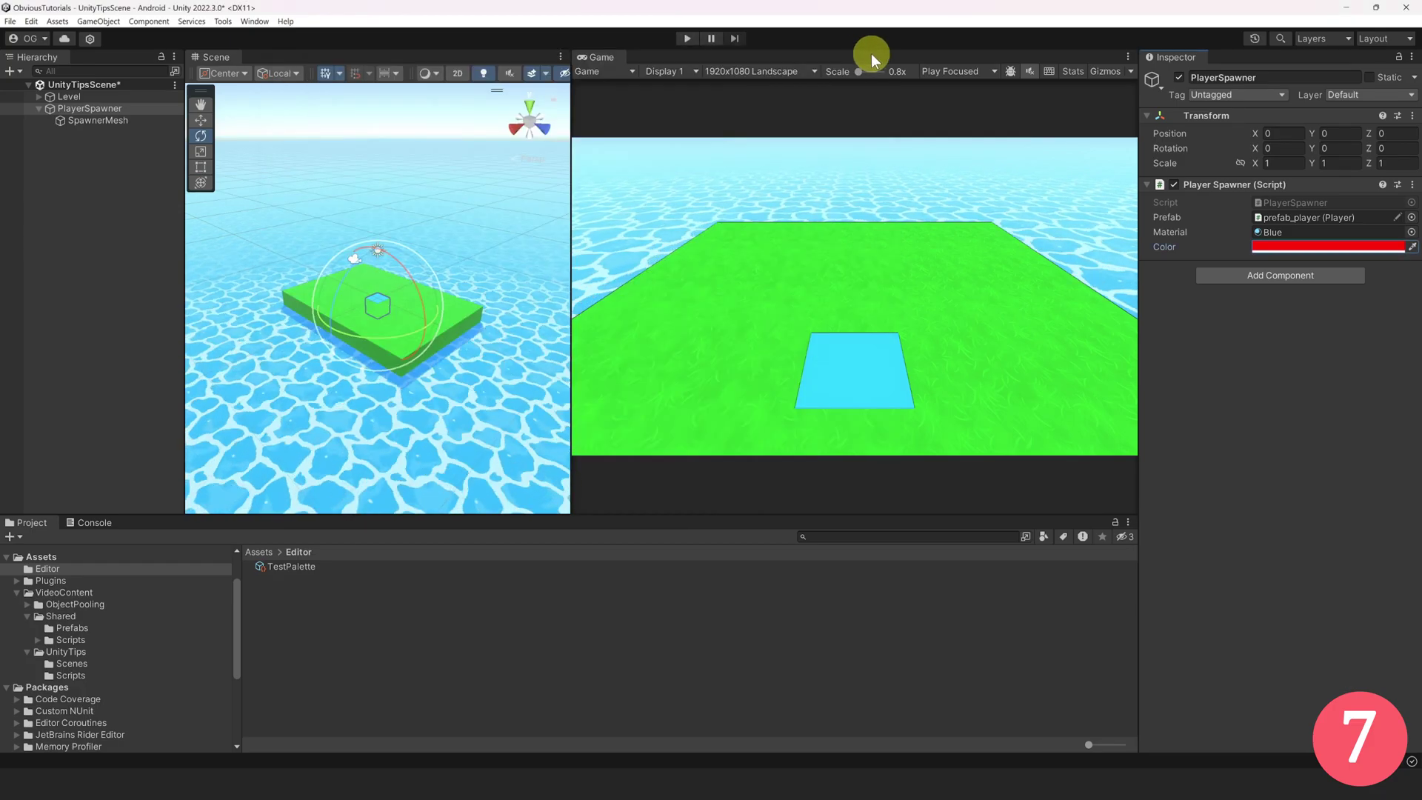
left_click(619, 72)
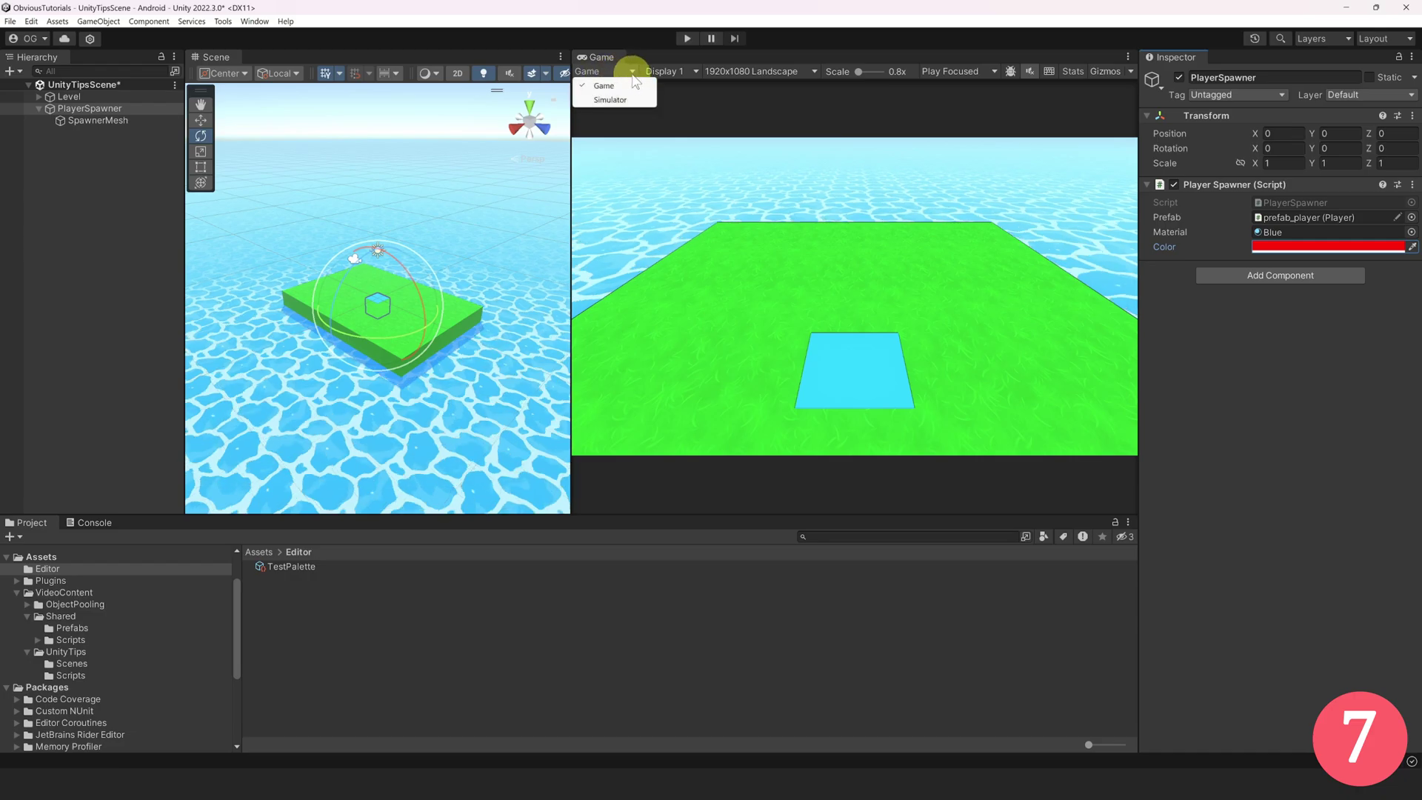
left_click(622, 101)
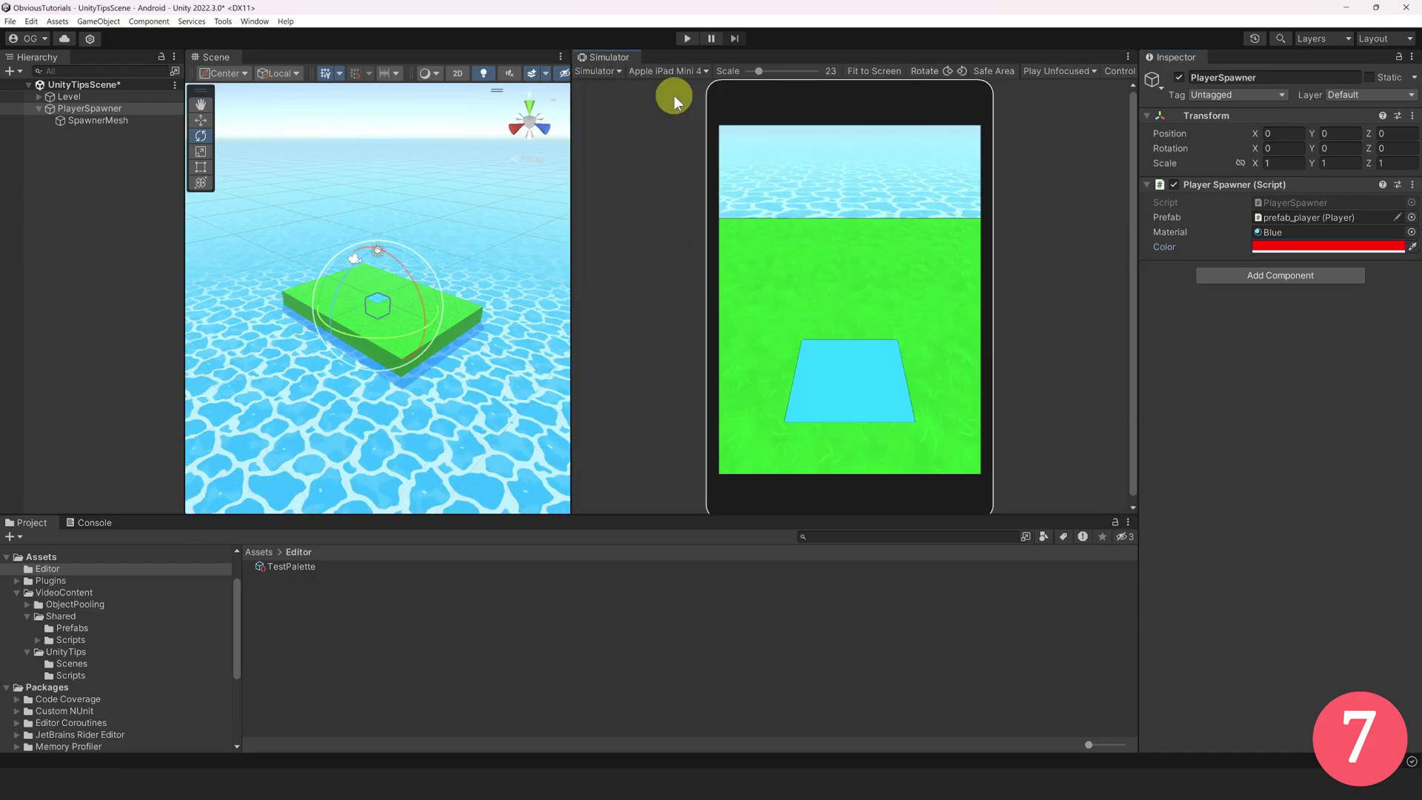
- Preview the game on a simulated Apple iPhone 12 Pro Max, then reopen the device list
left_click(674, 74)
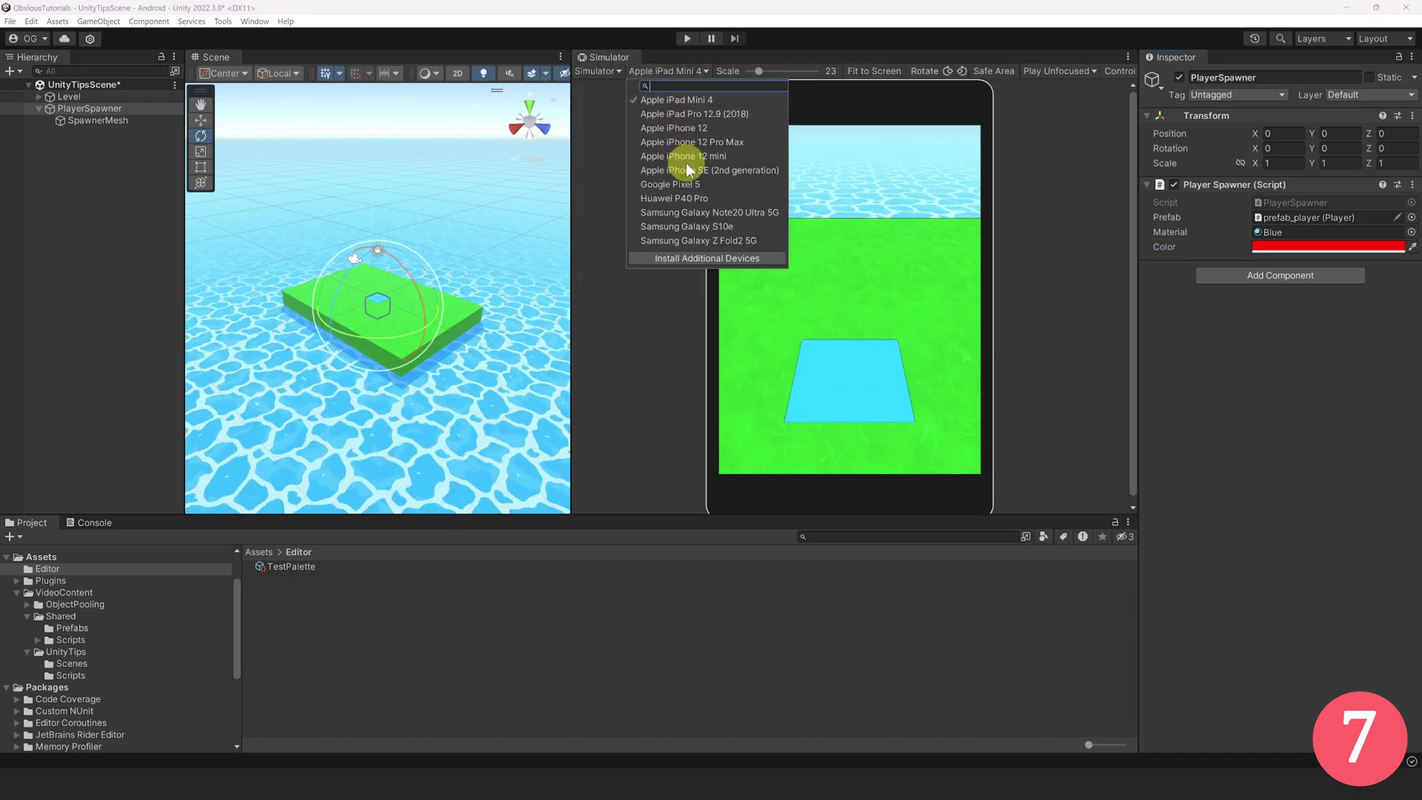
left_click(687, 143)
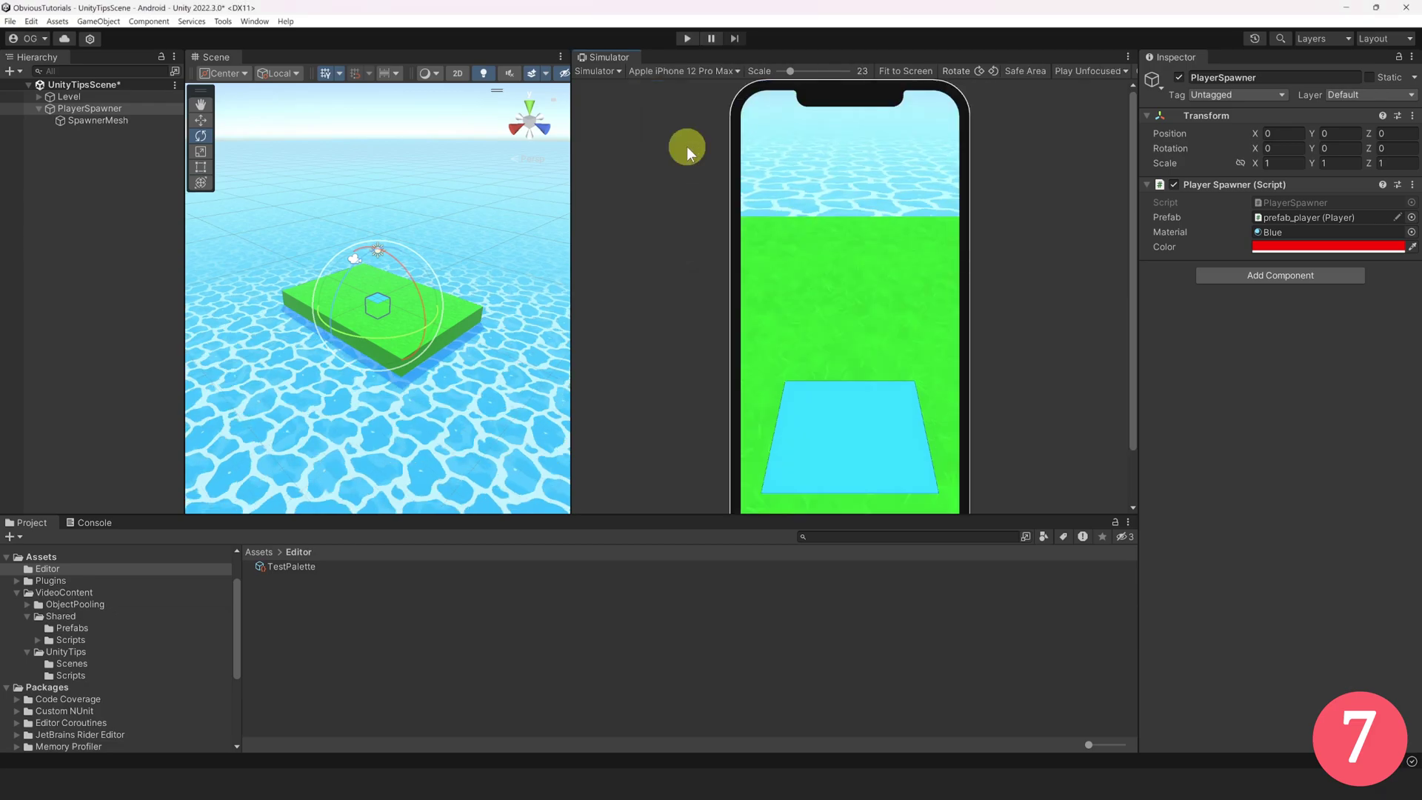
left_click(680, 73)
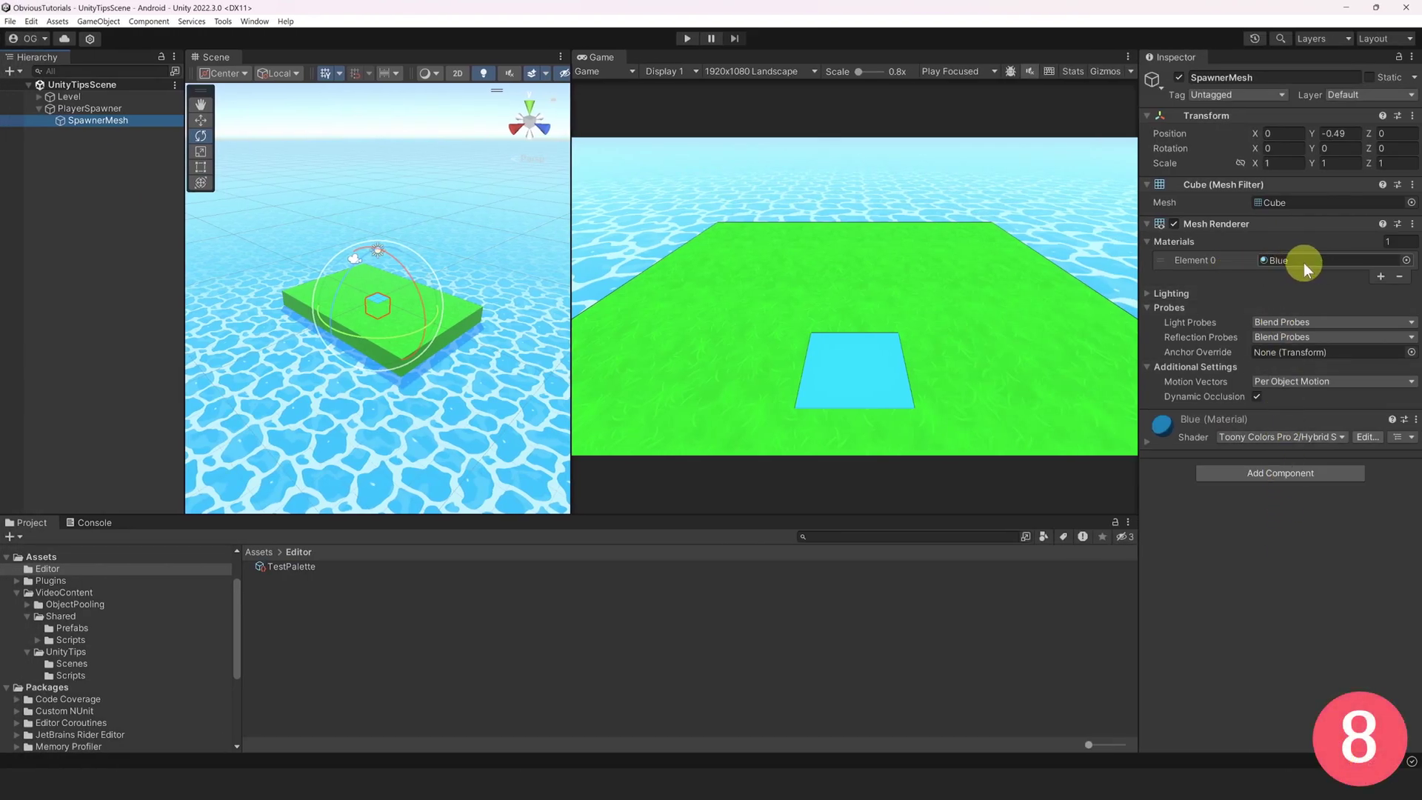
- Set Element 0's material to None, revert to Blue, then clear the Blue reference with Delete
left_click(1405, 261)
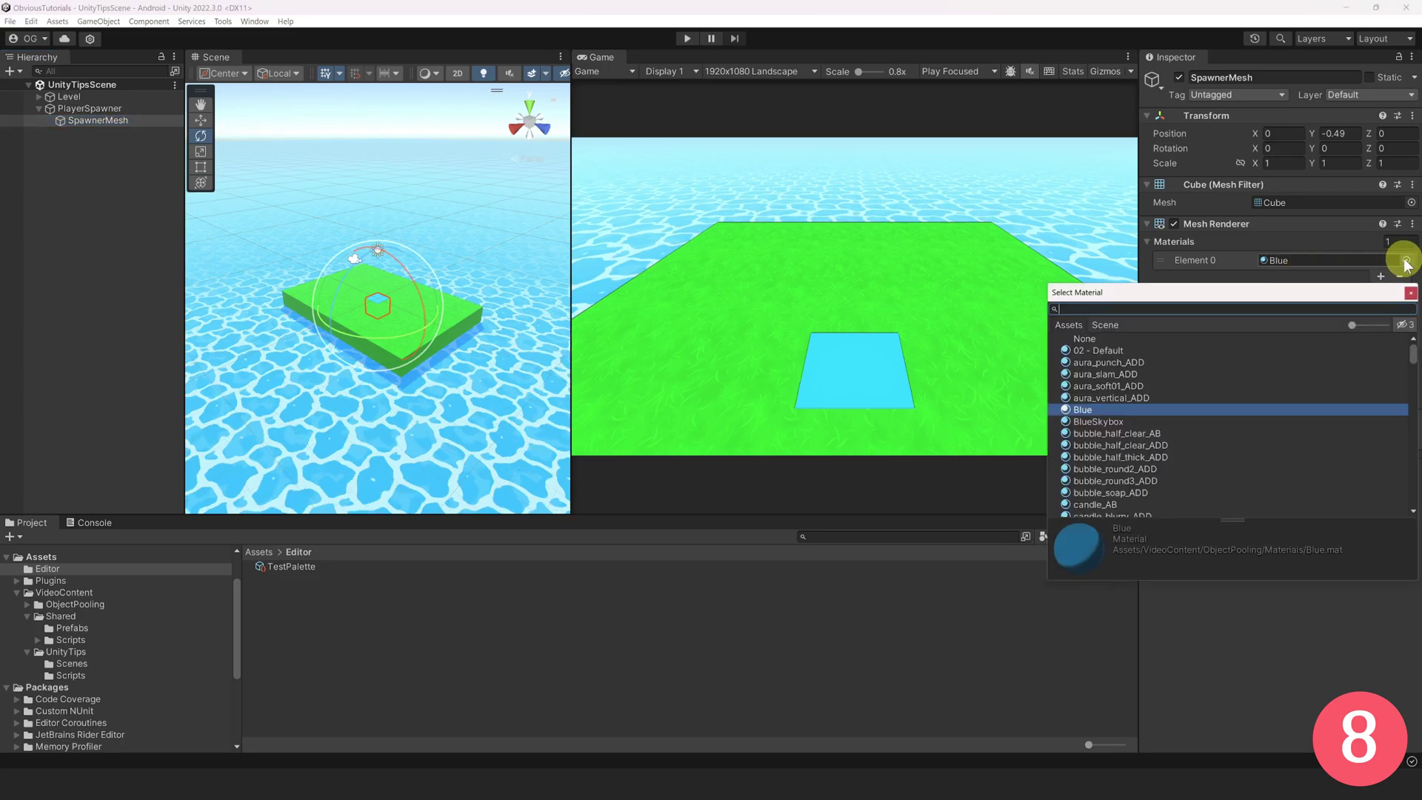
left_click(1096, 340)
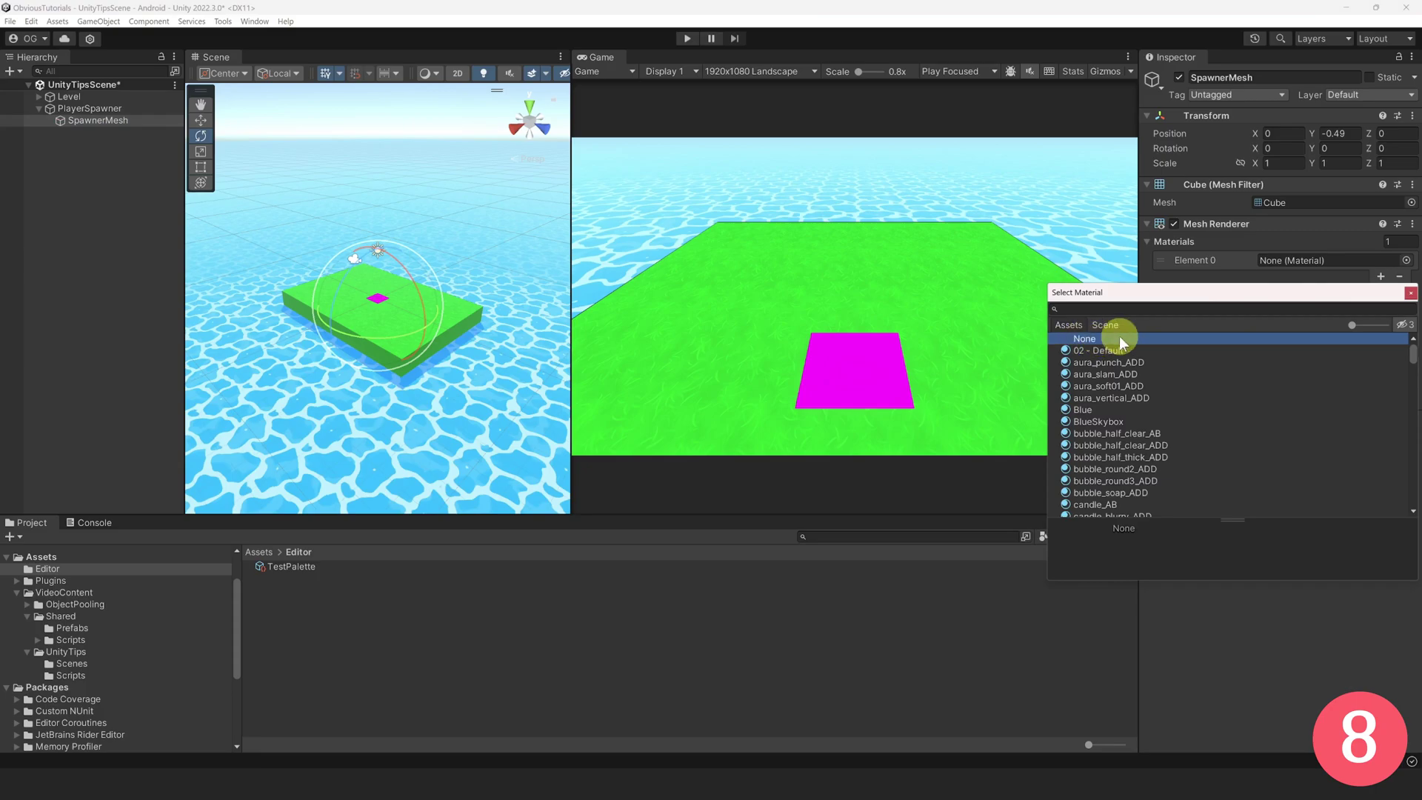
key("Escape")
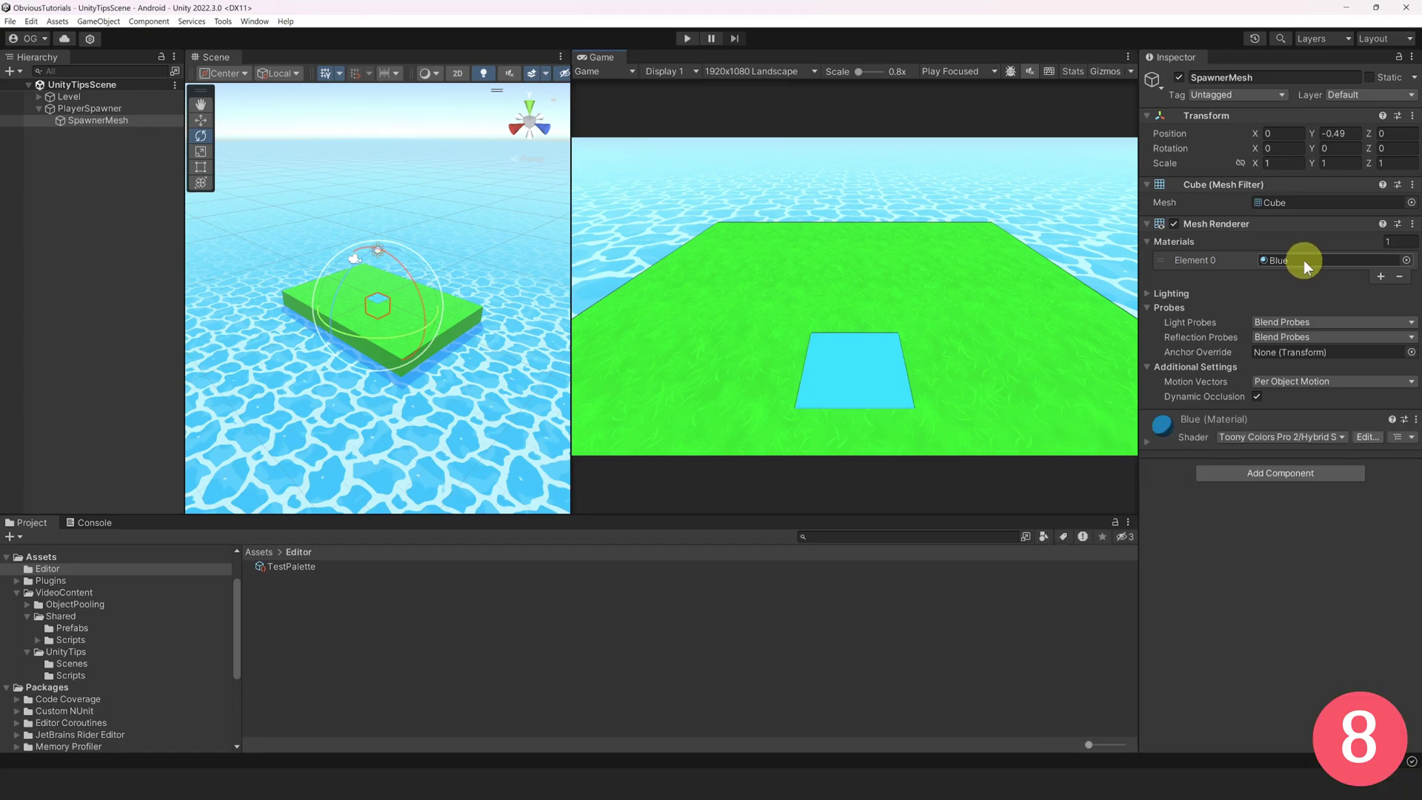
left_click(1304, 260)
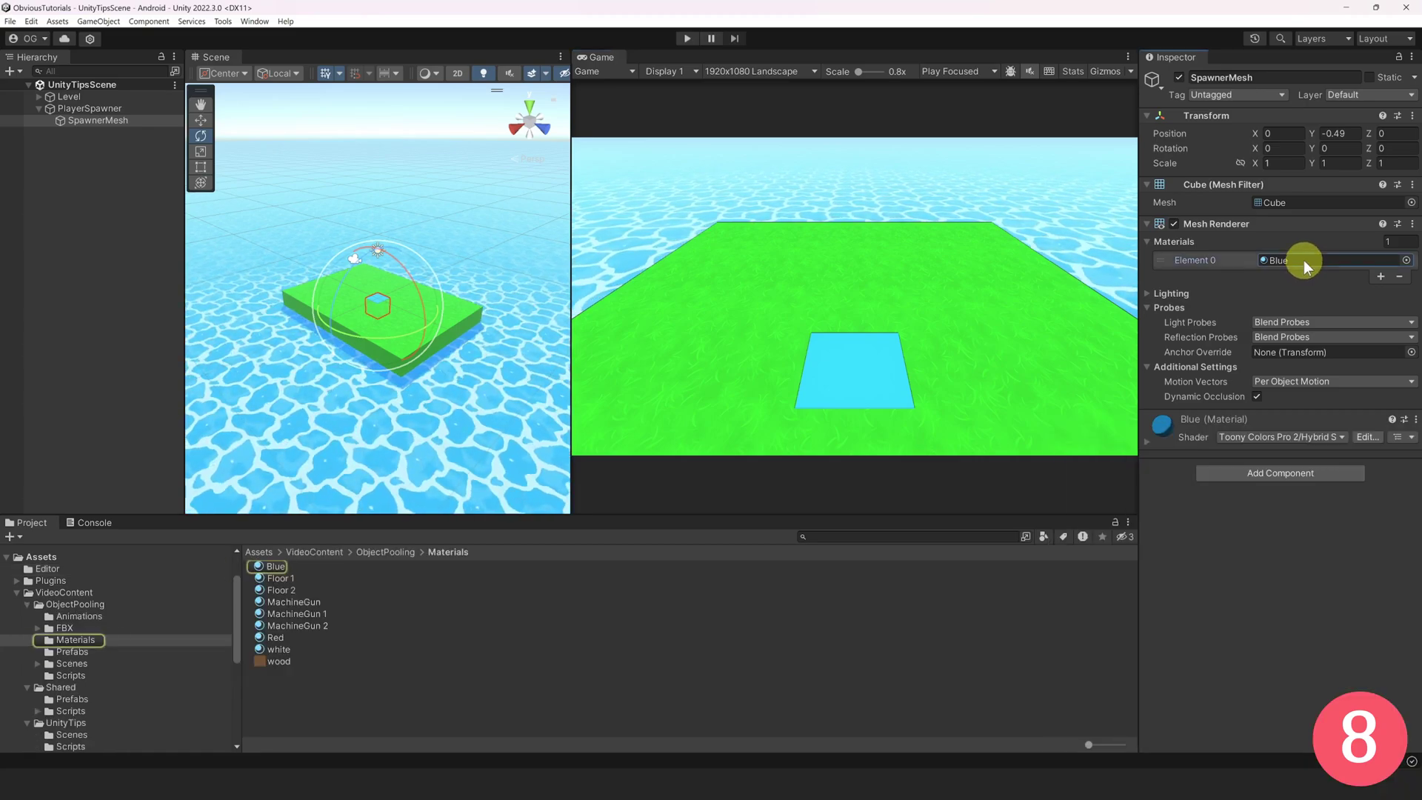
key("Delete")
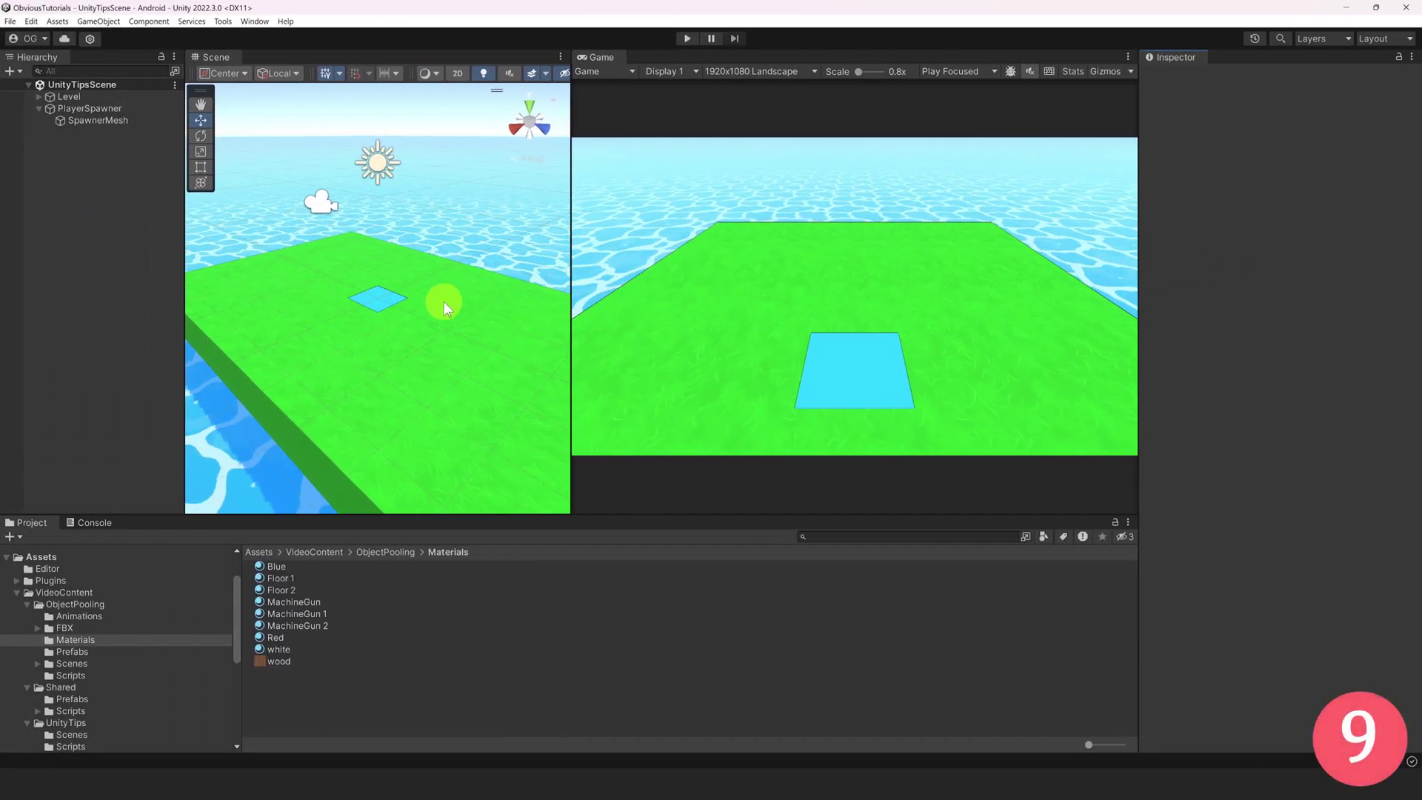
- Move the SpawnerMesh cube to Z 2.82 and test spawning in play mode
left_click(382, 304)
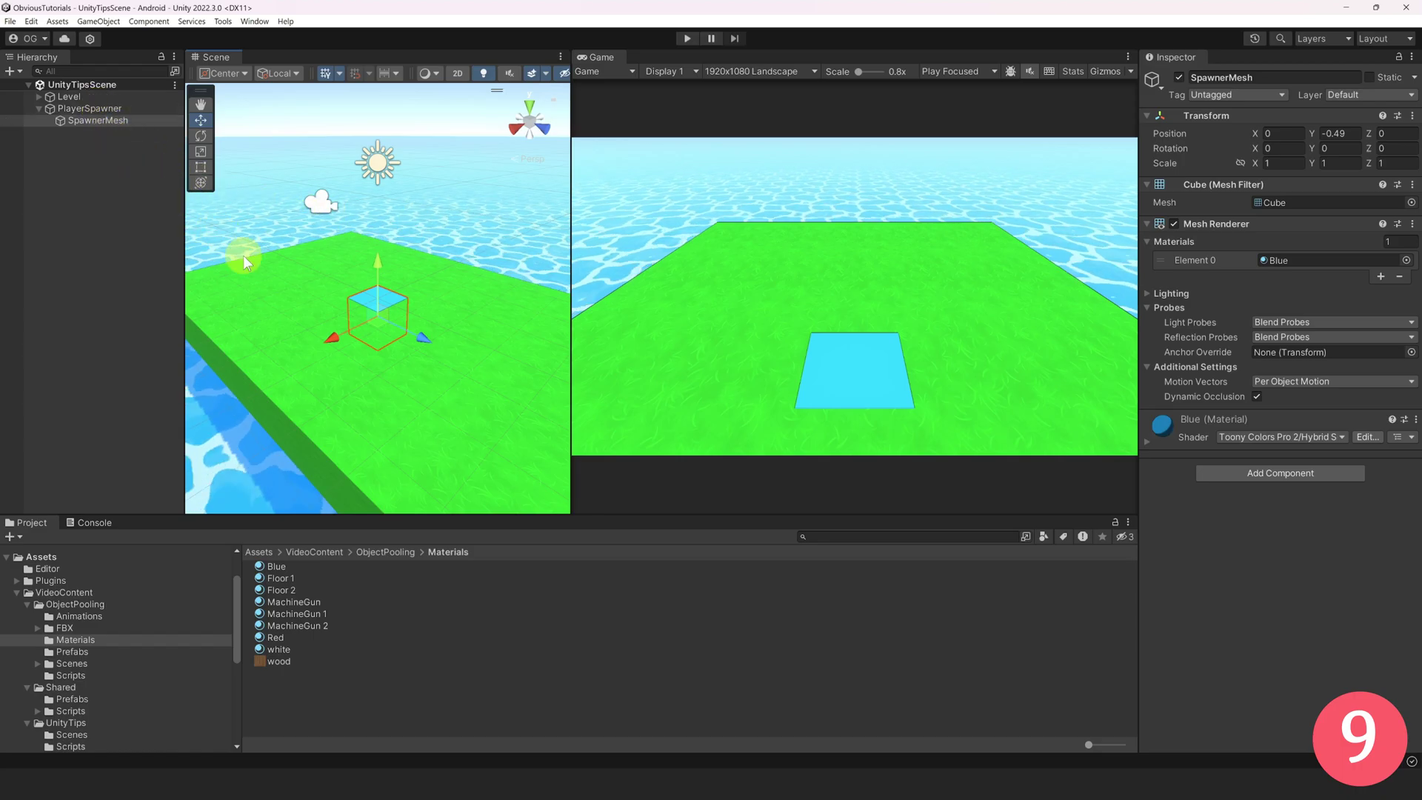
left_click_drag(421, 335, 534, 398)
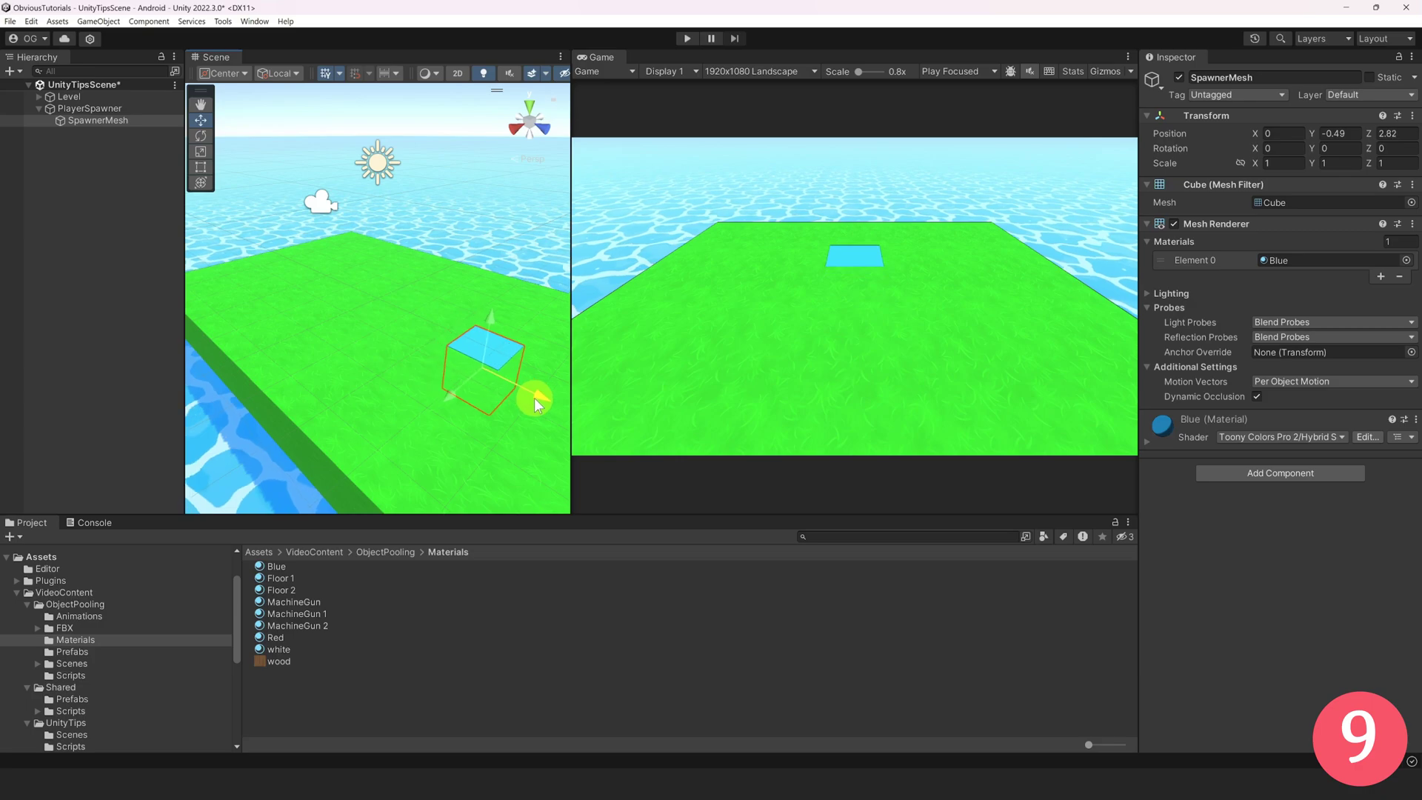
left_click(686, 39)
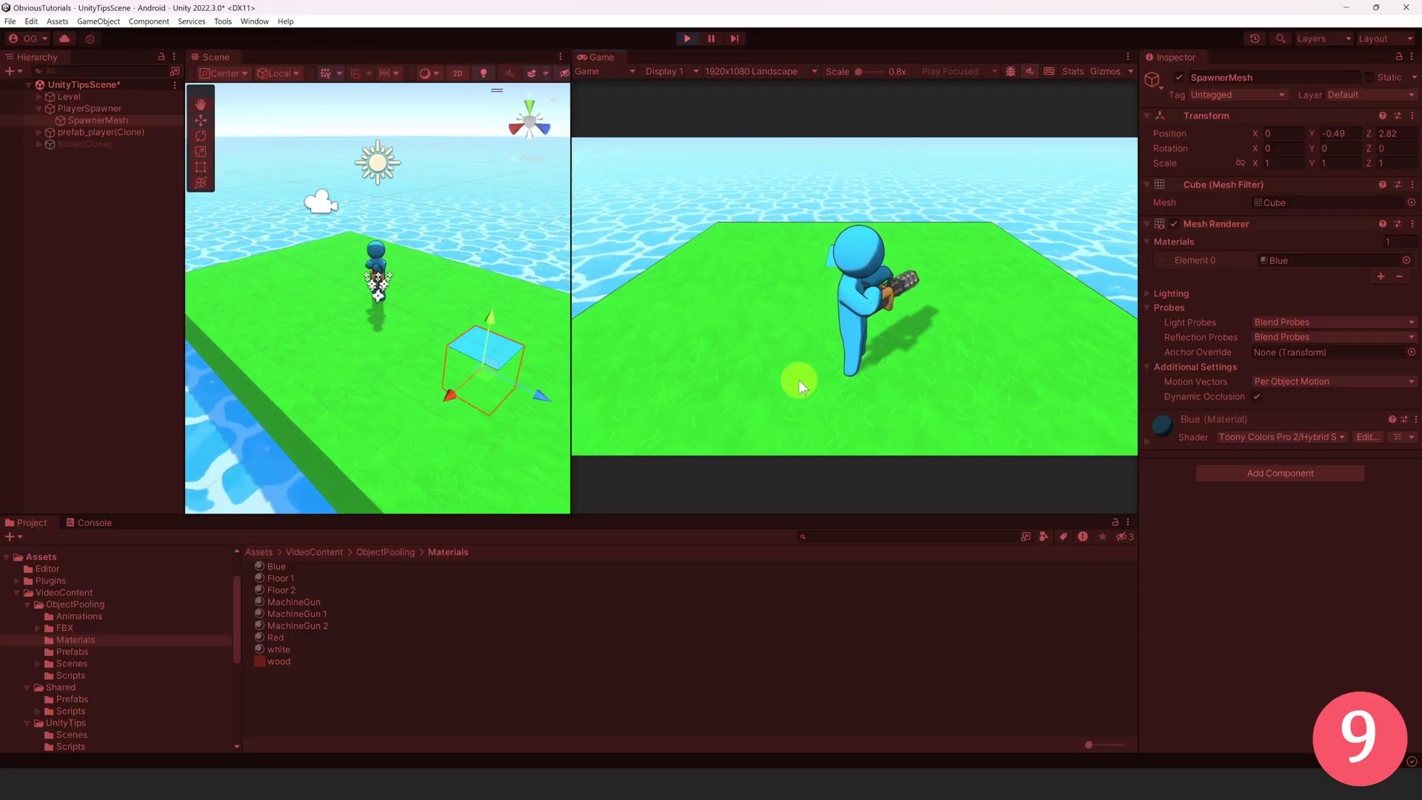
left_click(688, 38)
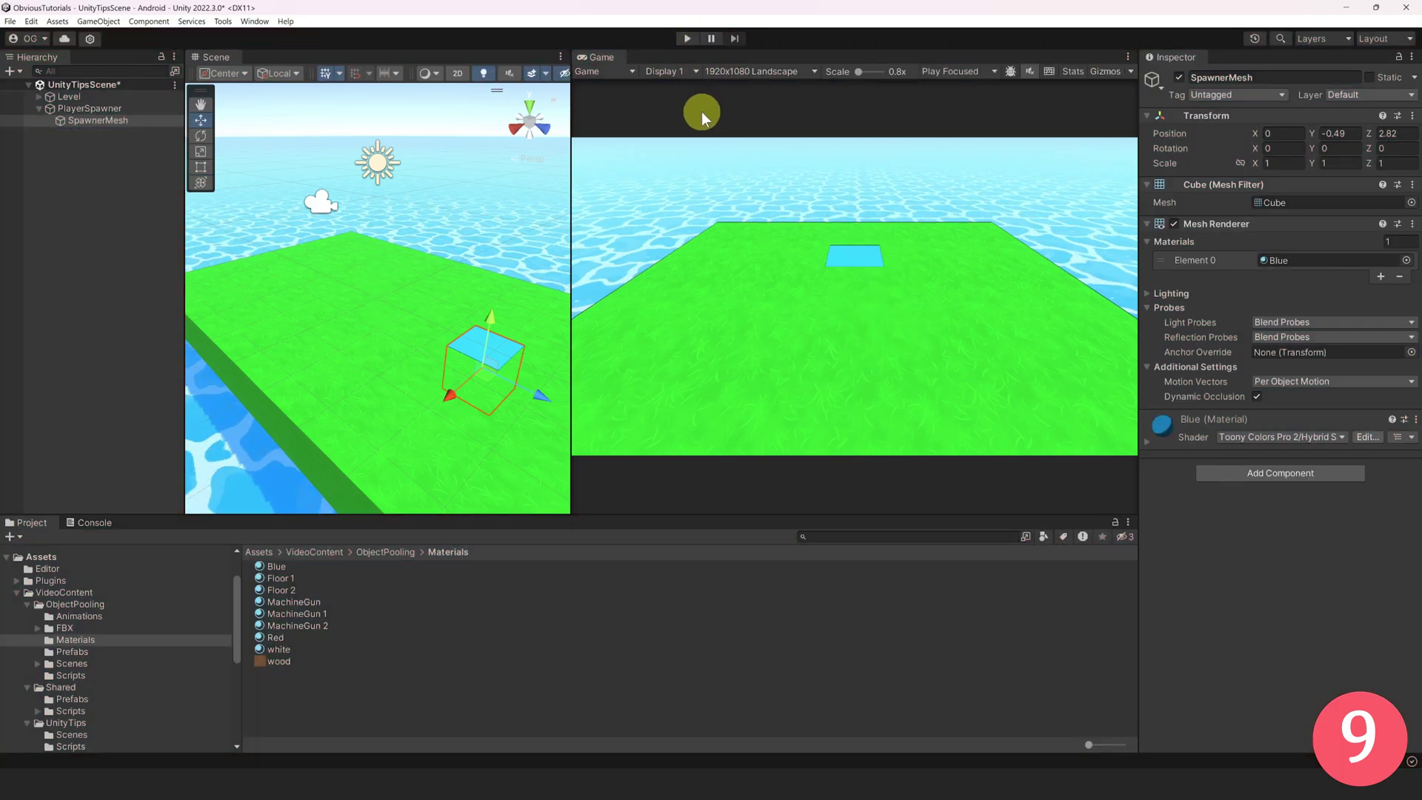
- Reset the cube's Position Z to 0 and select the PlayerSpawner parent
left_click(1394, 134)
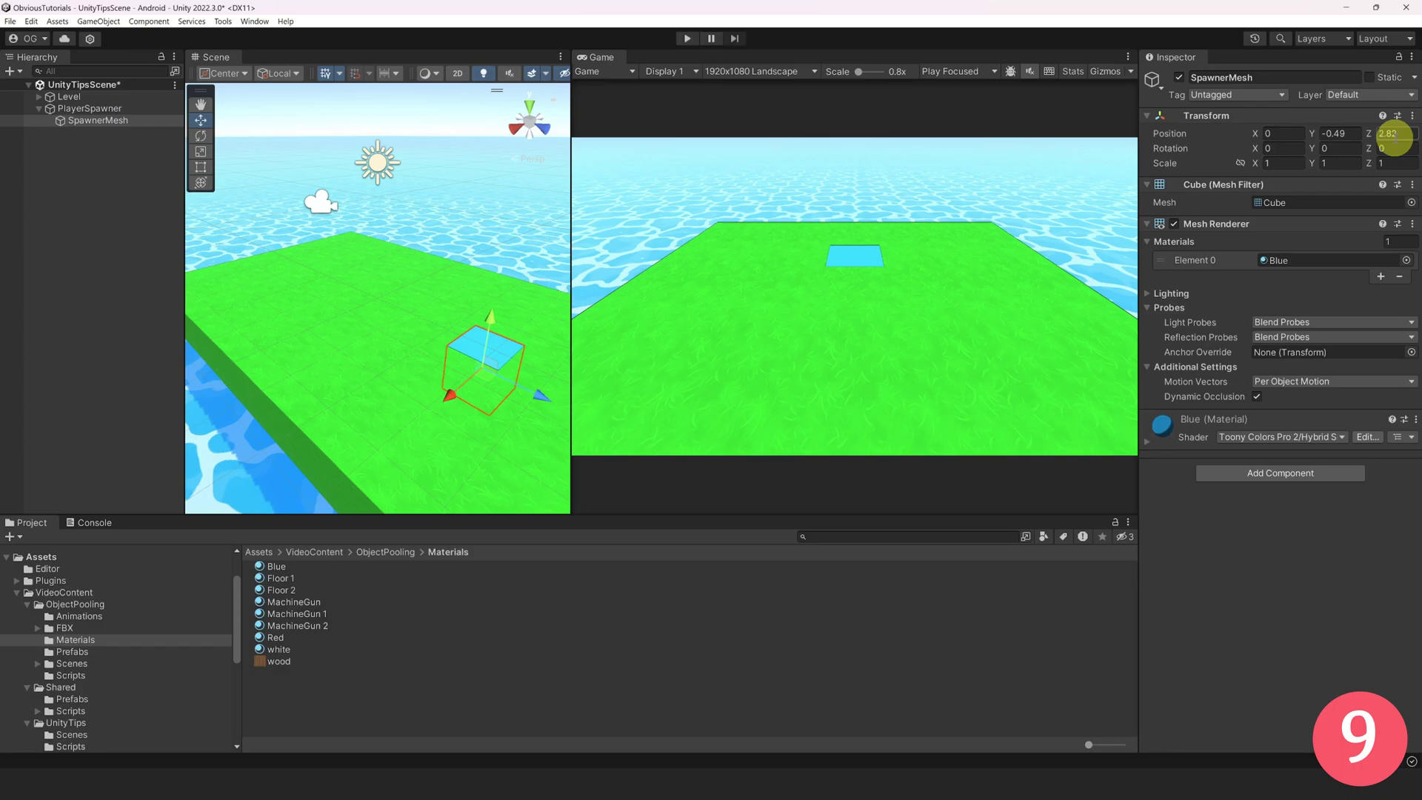
type("0")
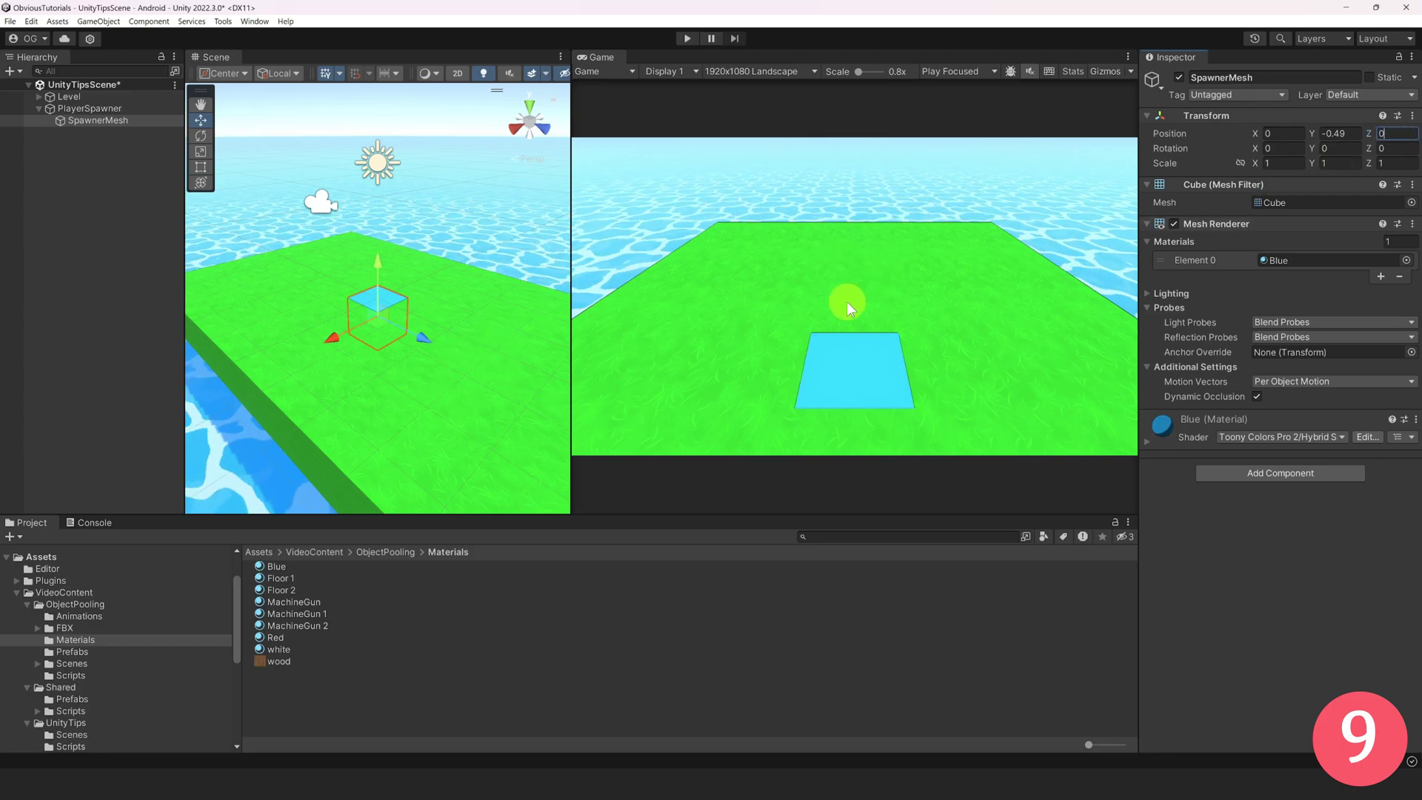
left_click(111, 109)
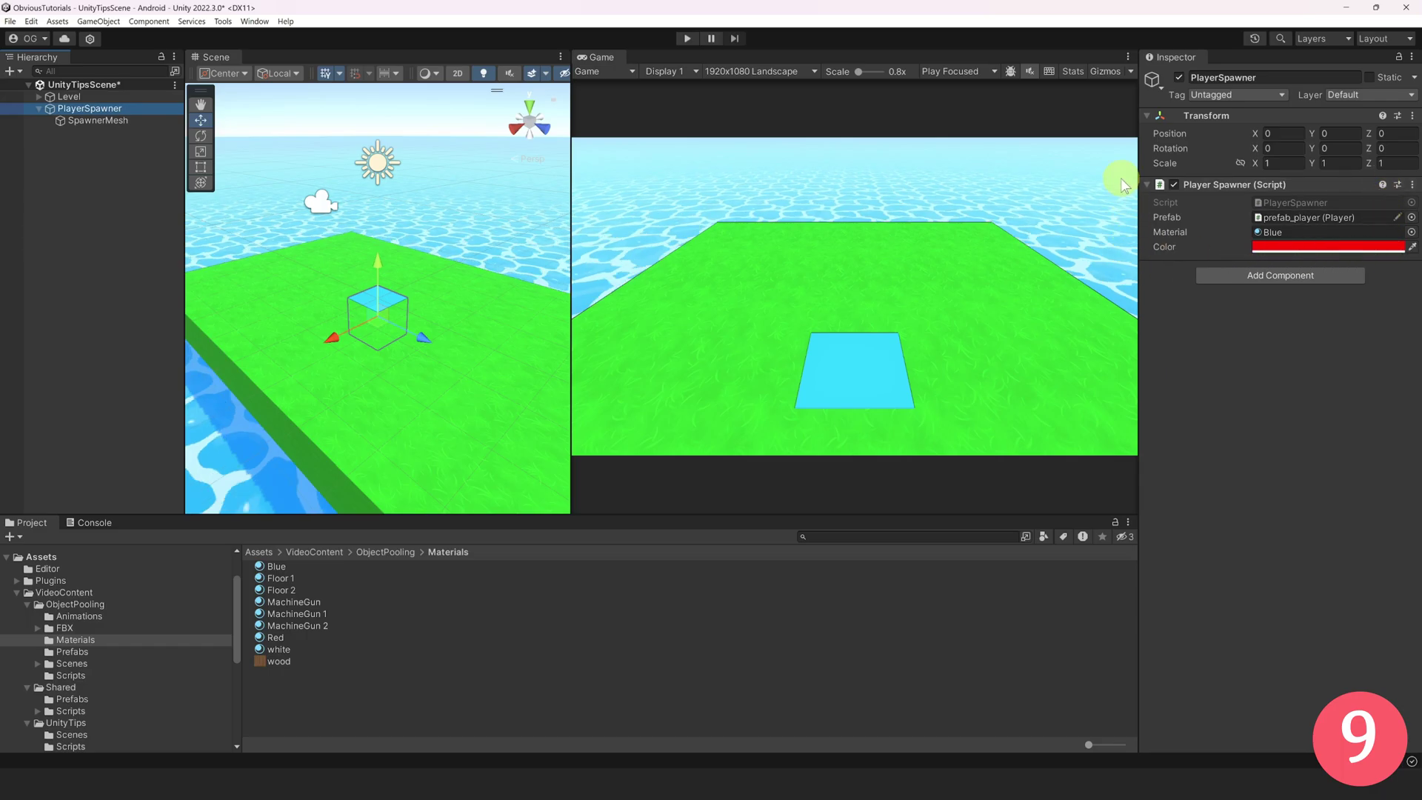
- Add [SelectionBase] above the PlayerSpawner class in Rider, then test it by clicking the blue mesh
double_click(1308, 206)
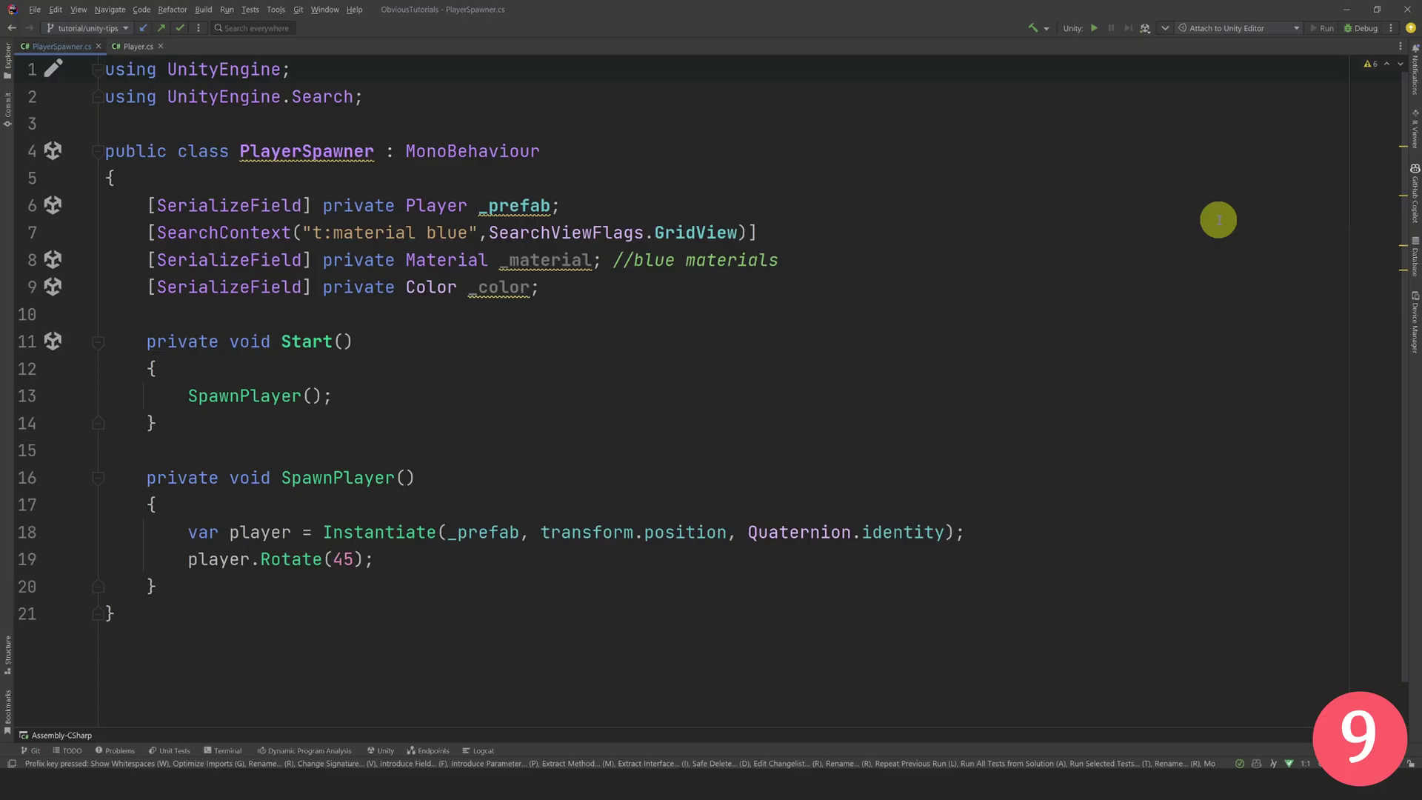
left_click(238, 123)
key("Return")
type("[se")
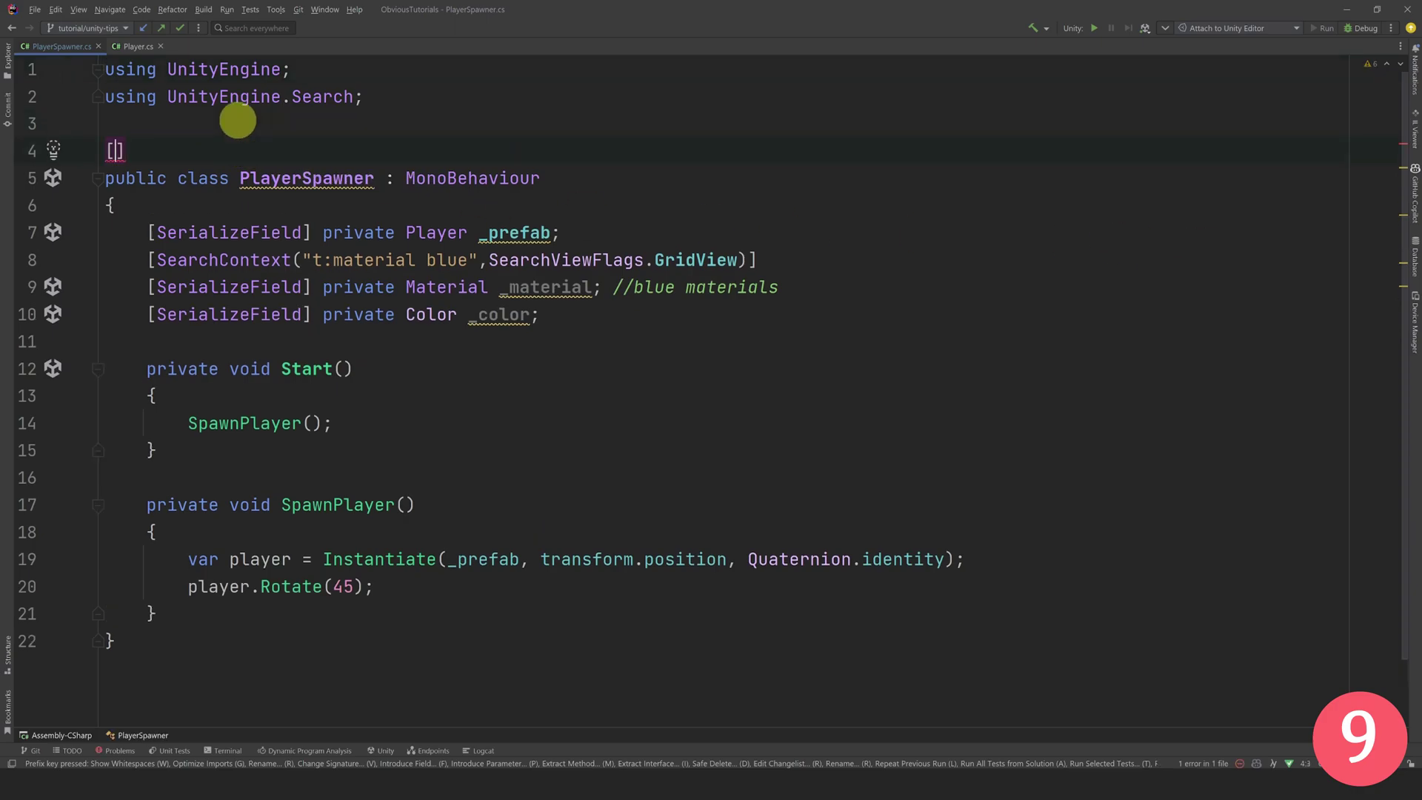
key("Down")
key("Return")
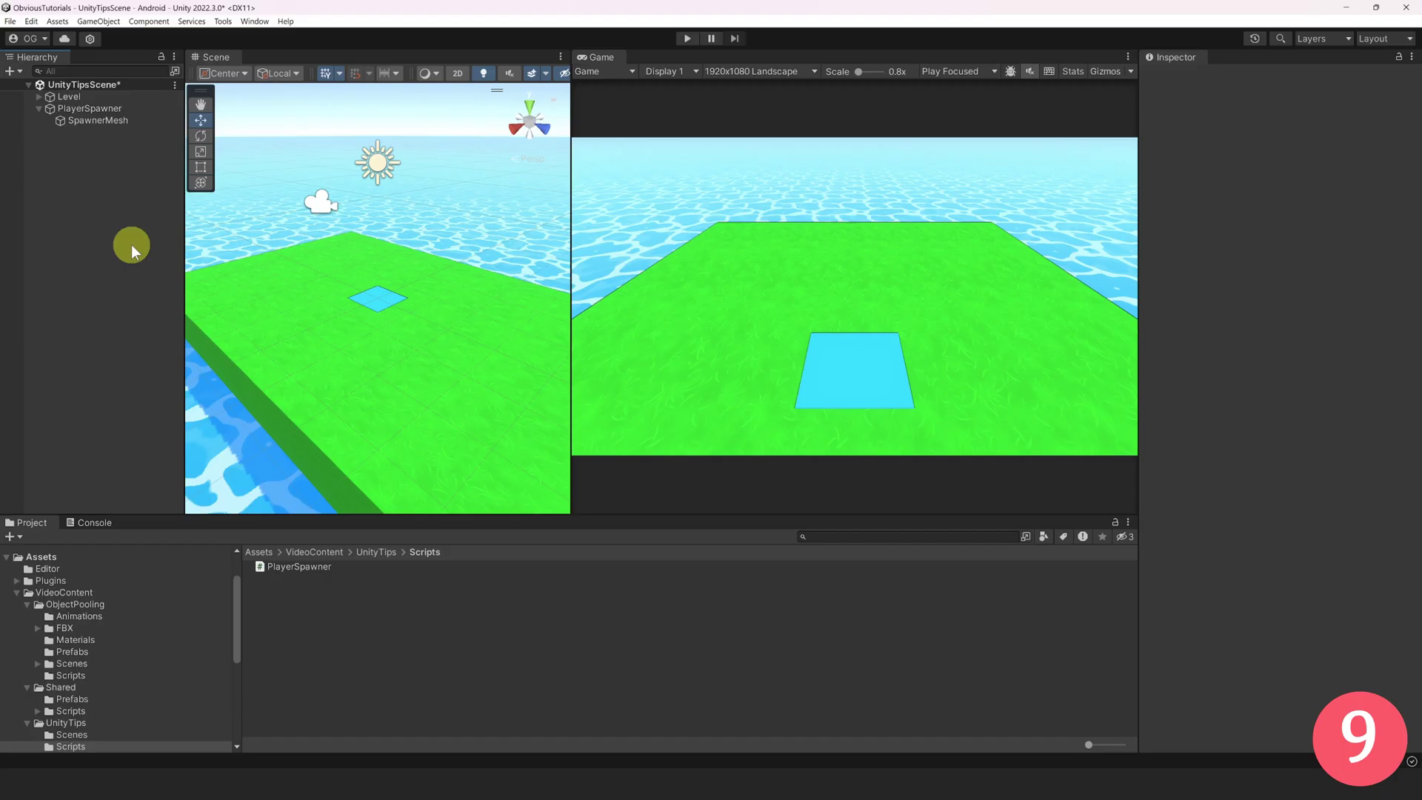
left_click(380, 296)
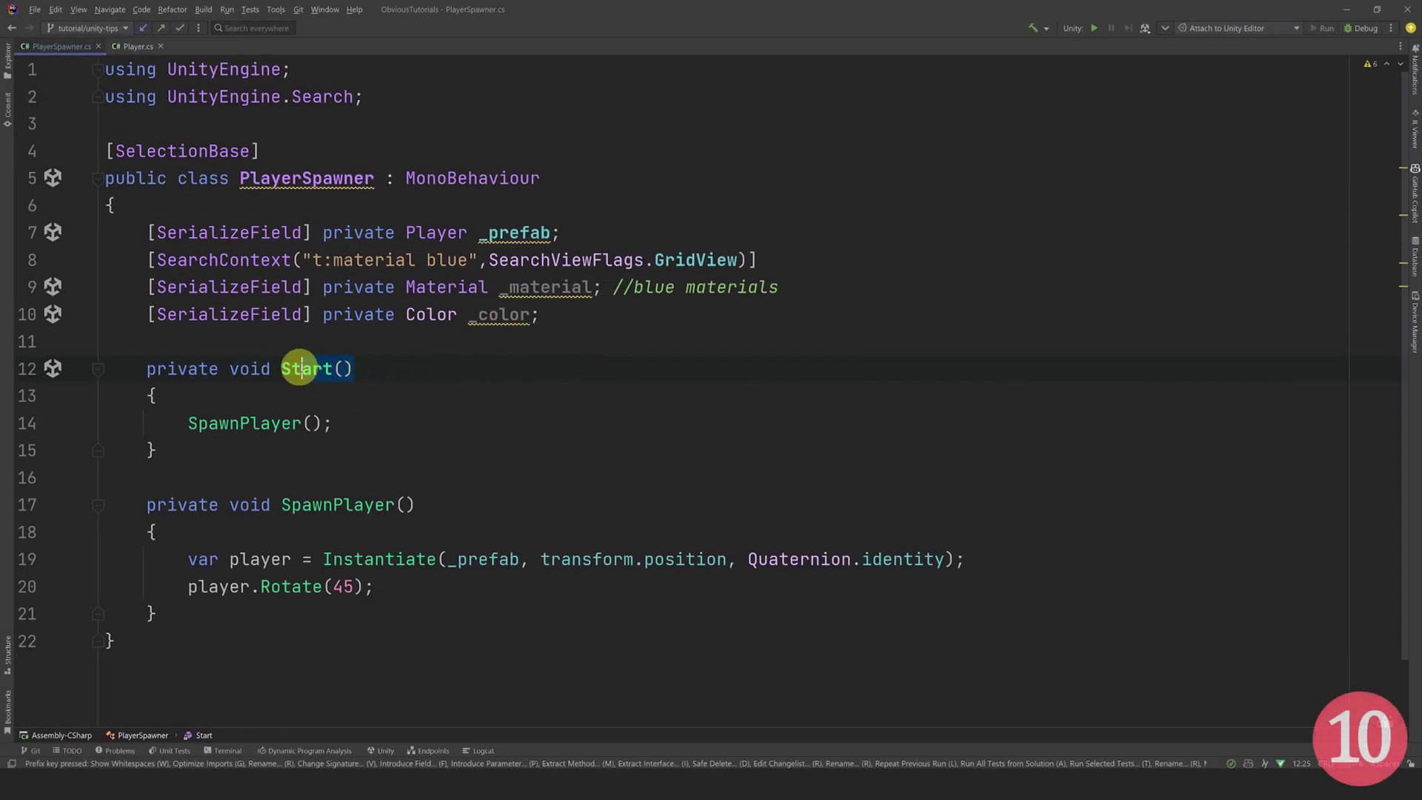
- Change Start's return type to IEnumerator and add 'yield return new WaitForSeconds(1)' before SpawnPlayer()
left_click_drag(299, 368, 164, 368)
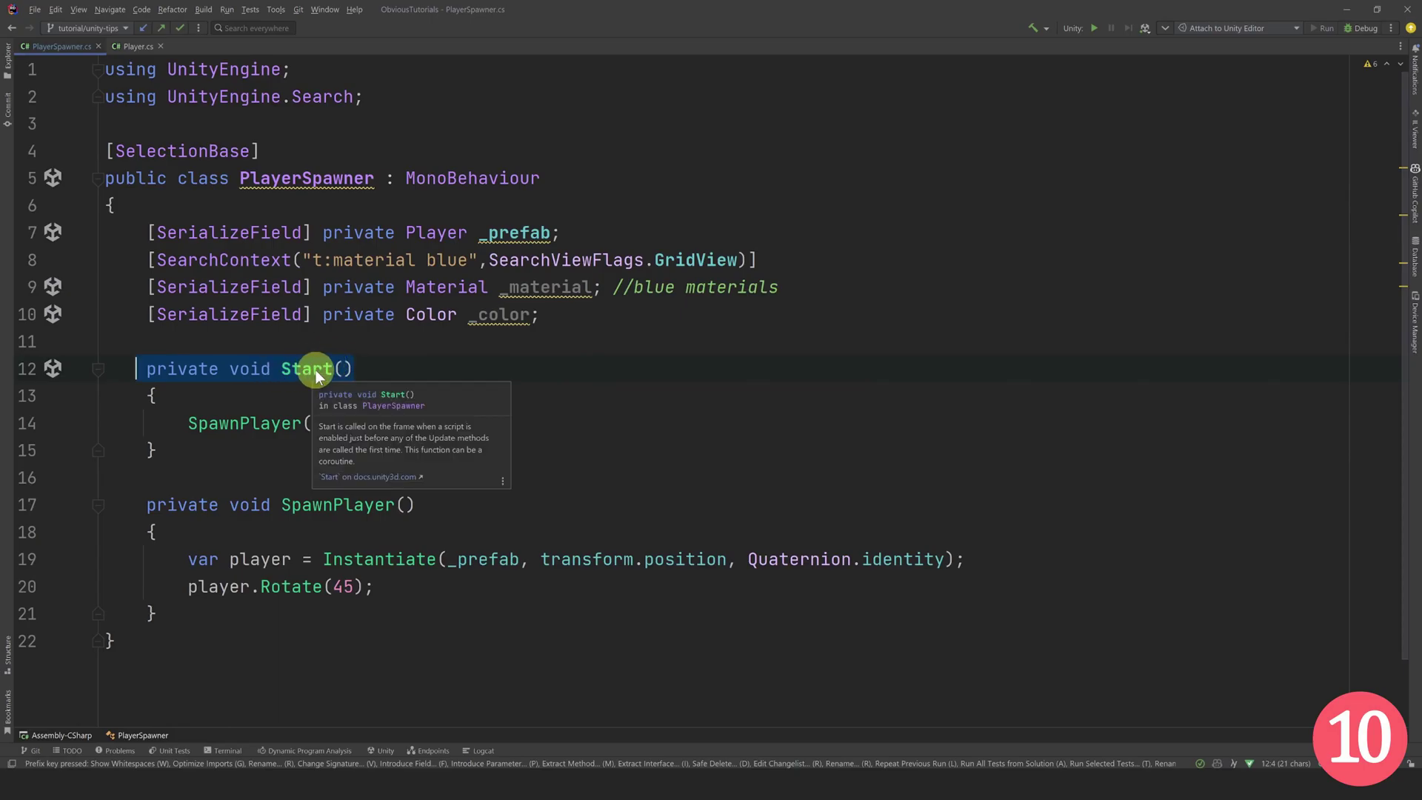
left_click(259, 370)
mouse_move(256, 370)
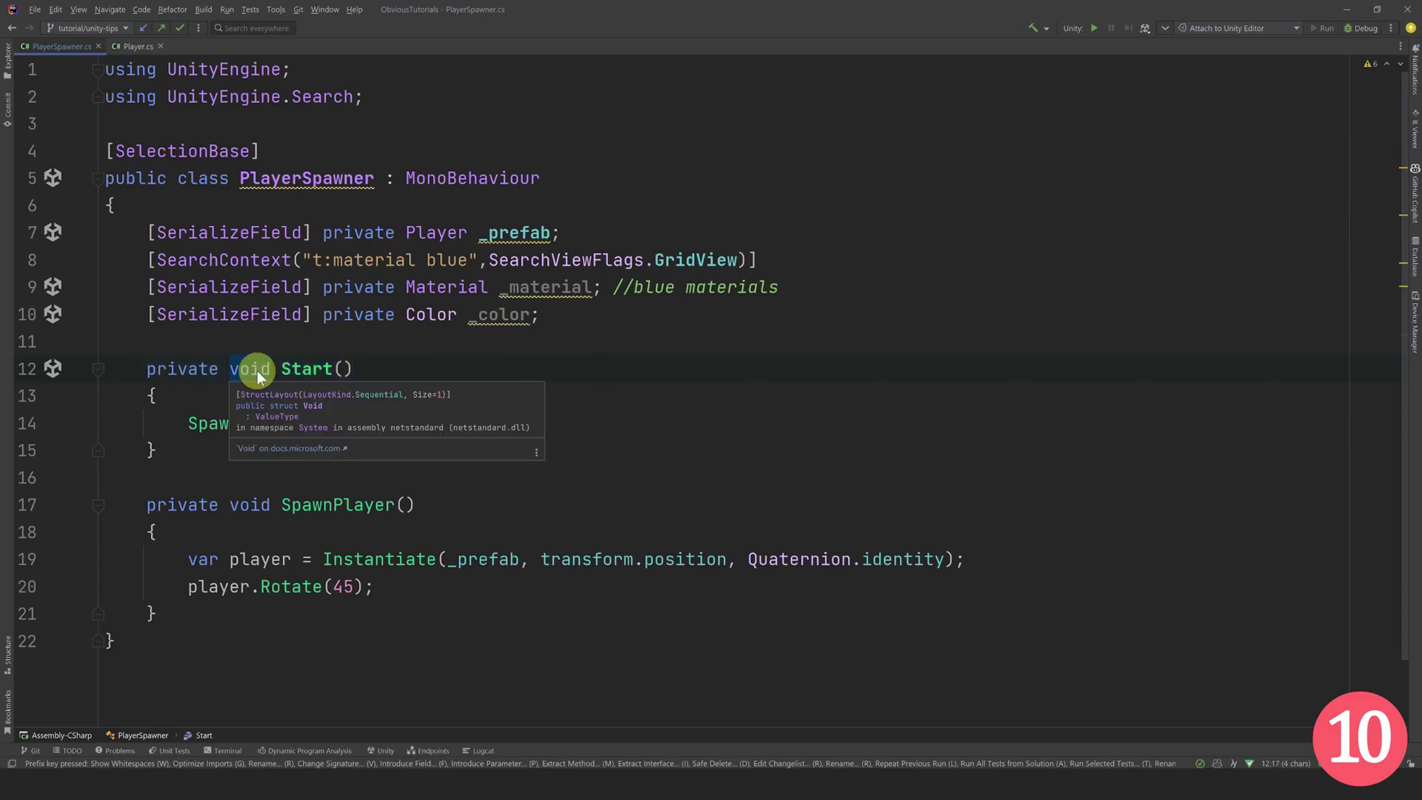
type("IEnu")
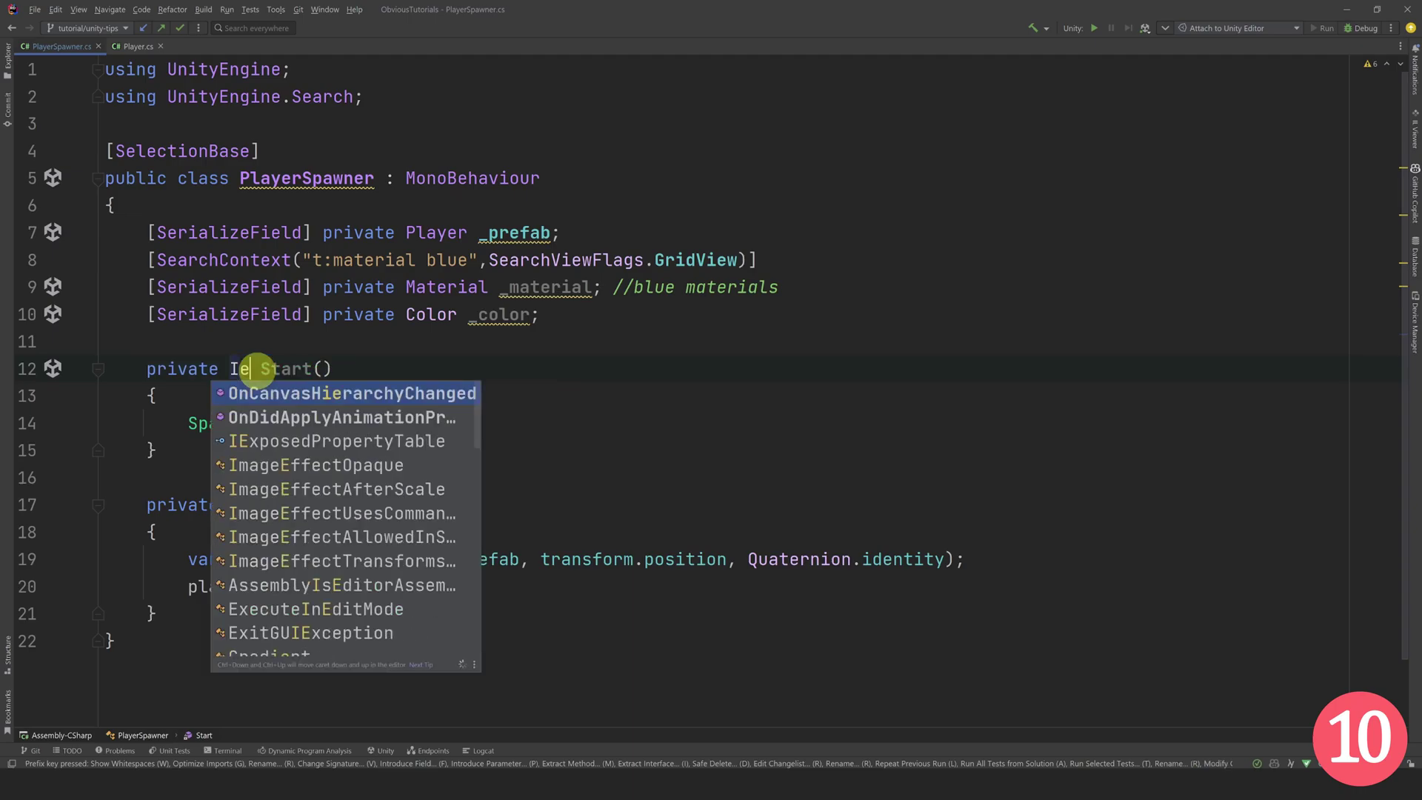
key("Return")
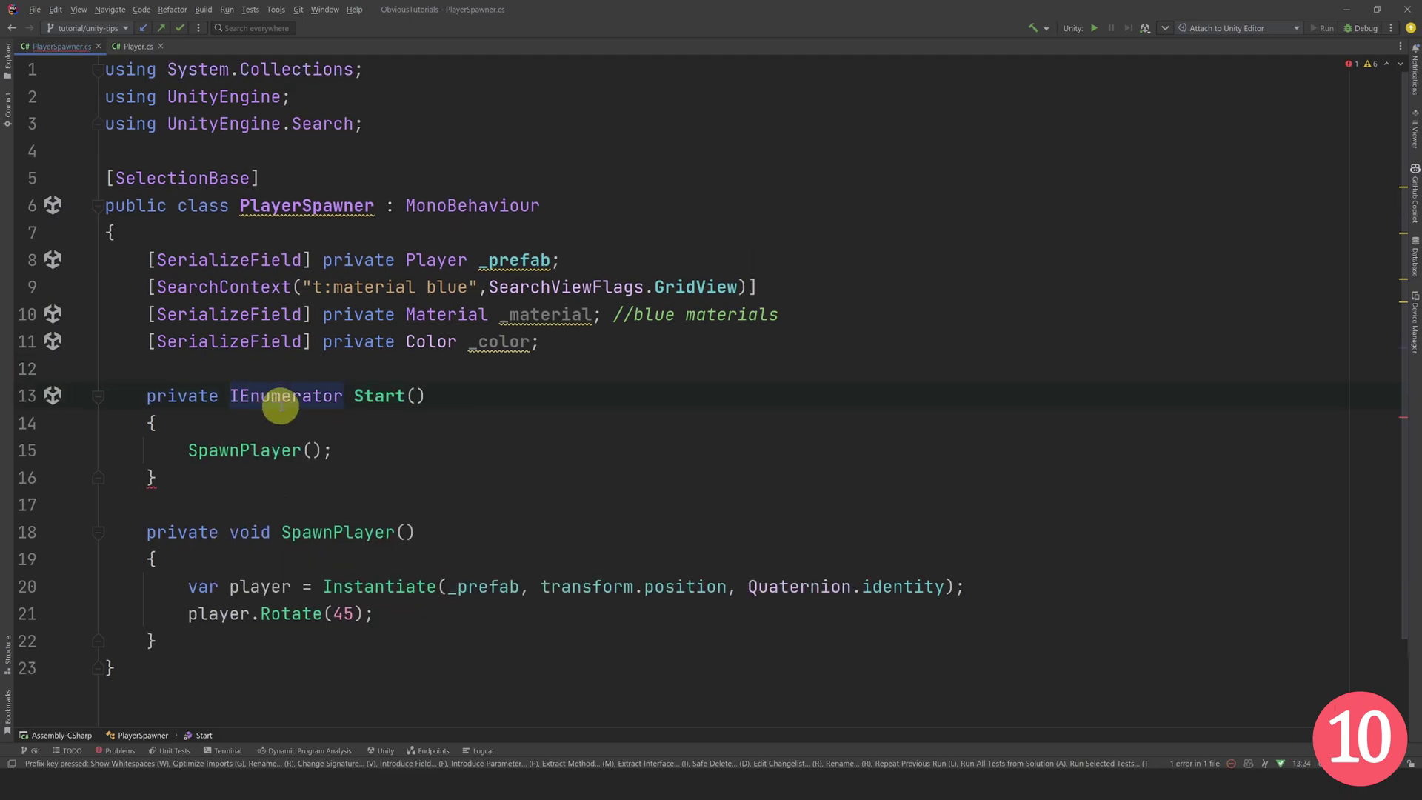
key("Return")
type("yield return new ")
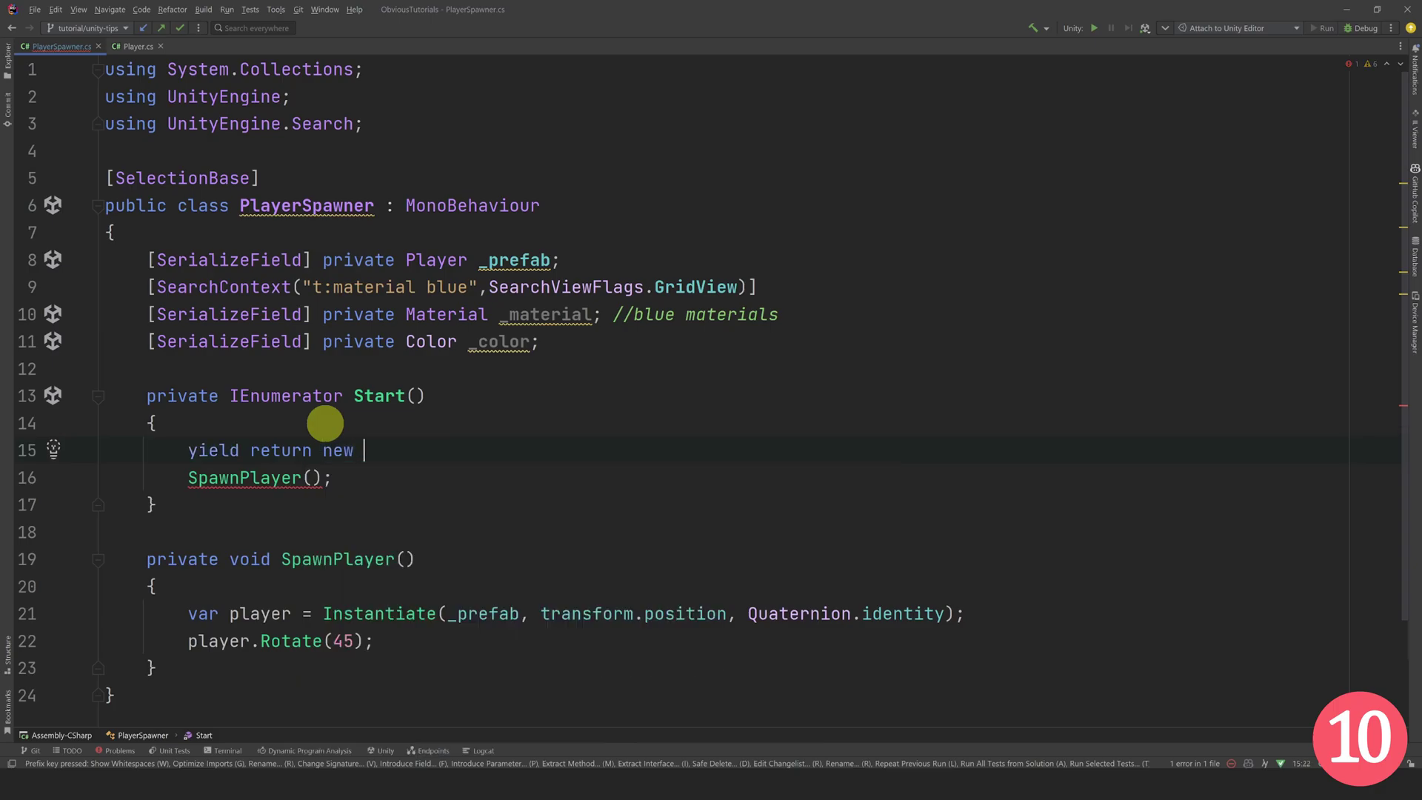
type("Wait")
key("Return")
type("(1")
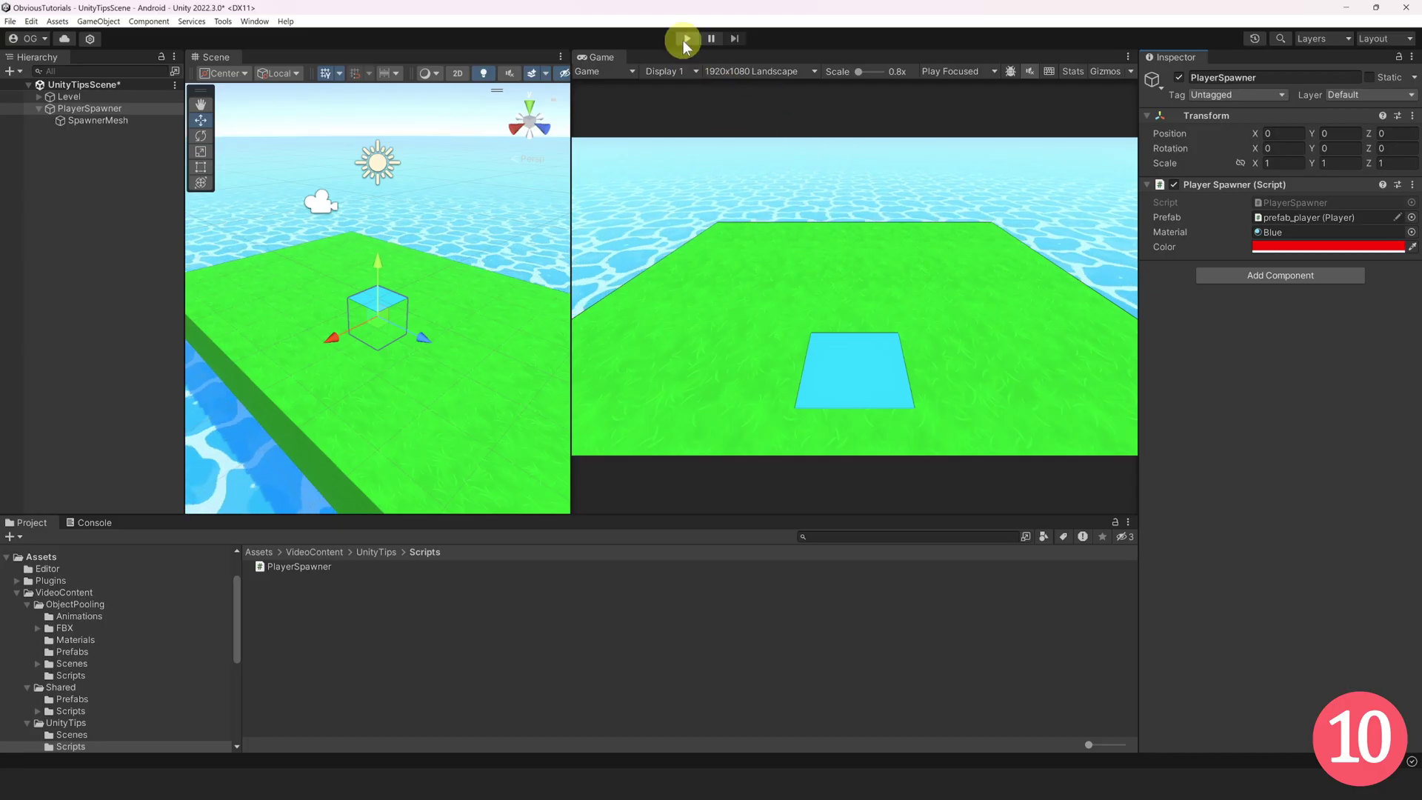
- In play mode, create a test Cube from the Hierarchy menu, note its off-origin position, then deselect it
left_click(683, 39)
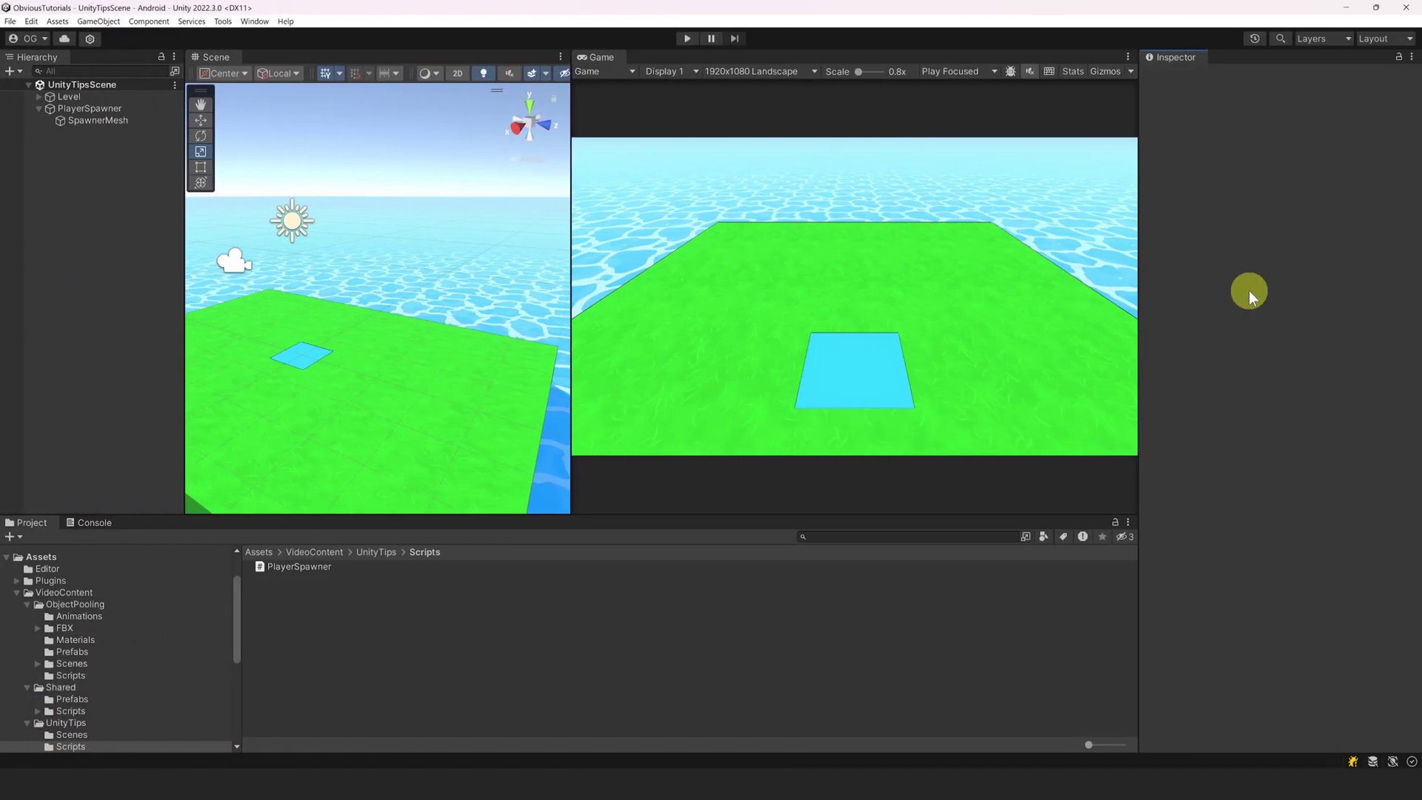
right_click(105, 245)
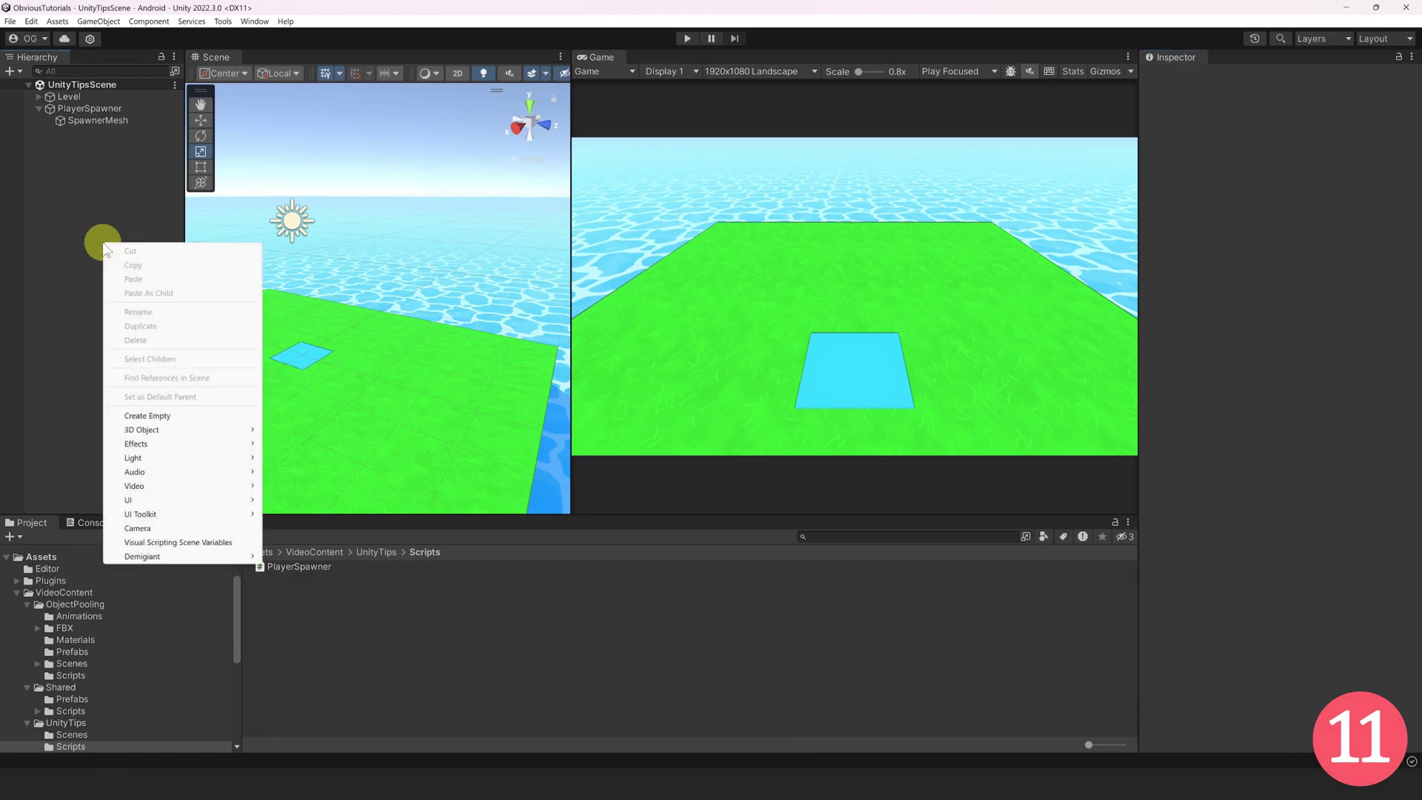
mouse_move(230, 438)
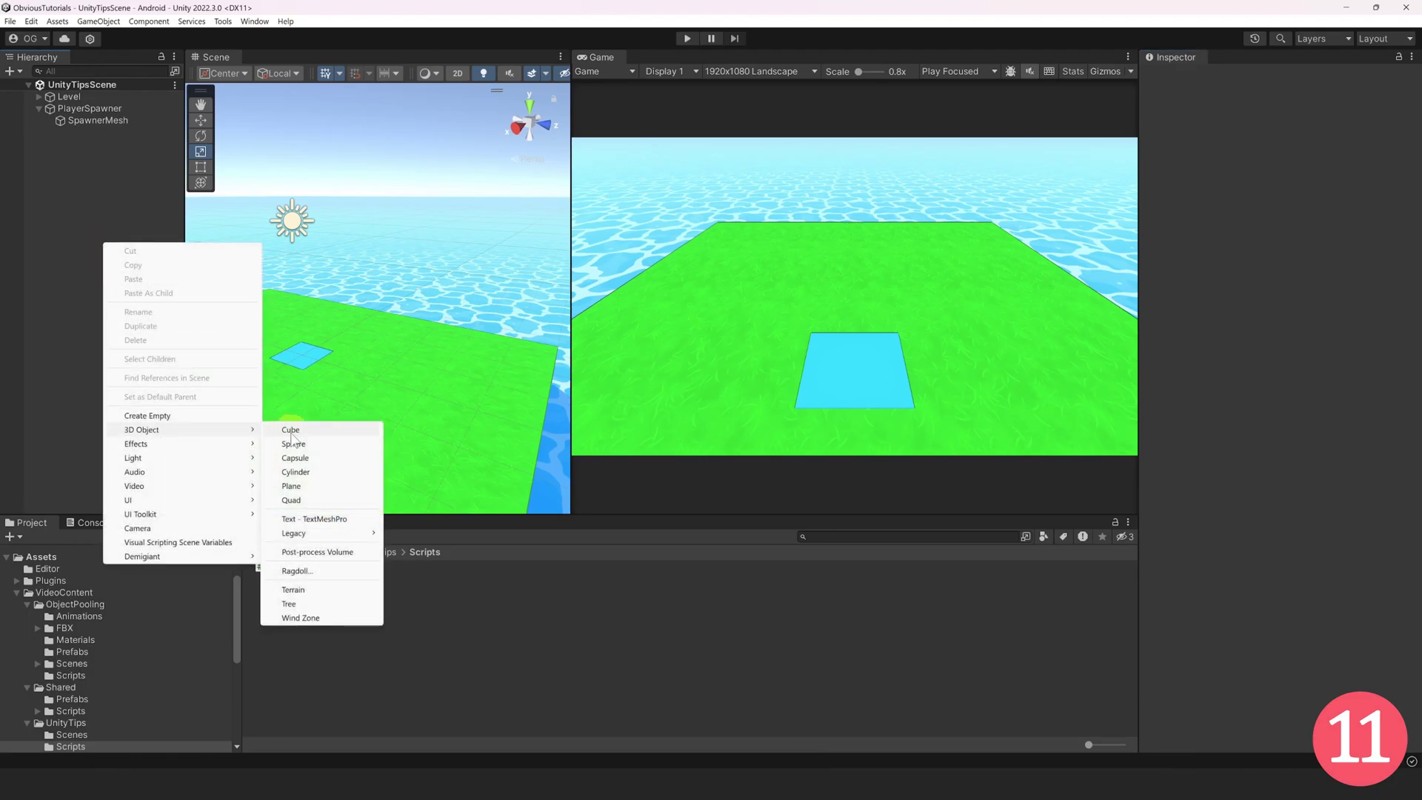
left_click(291, 436)
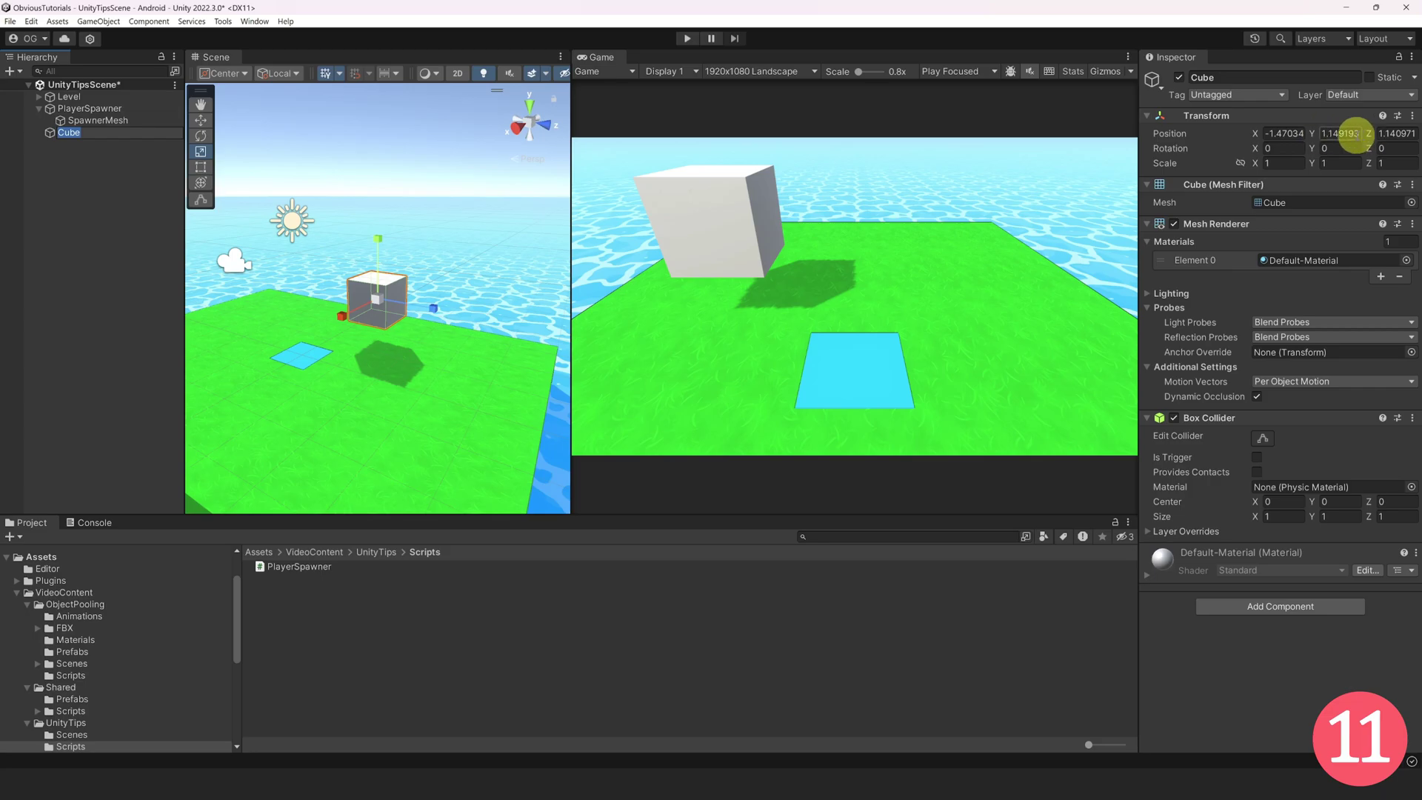
left_click(104, 263)
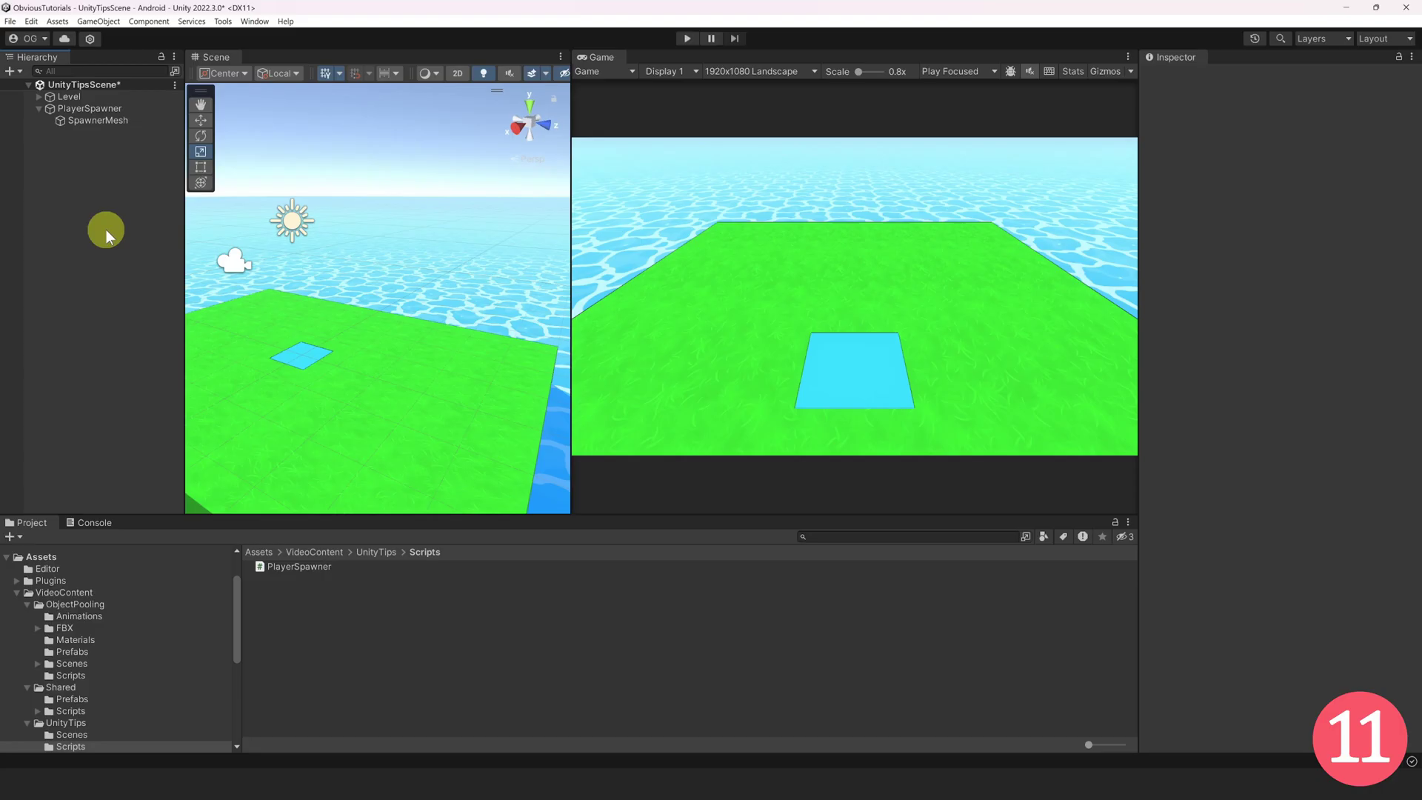
left_click(31, 20)
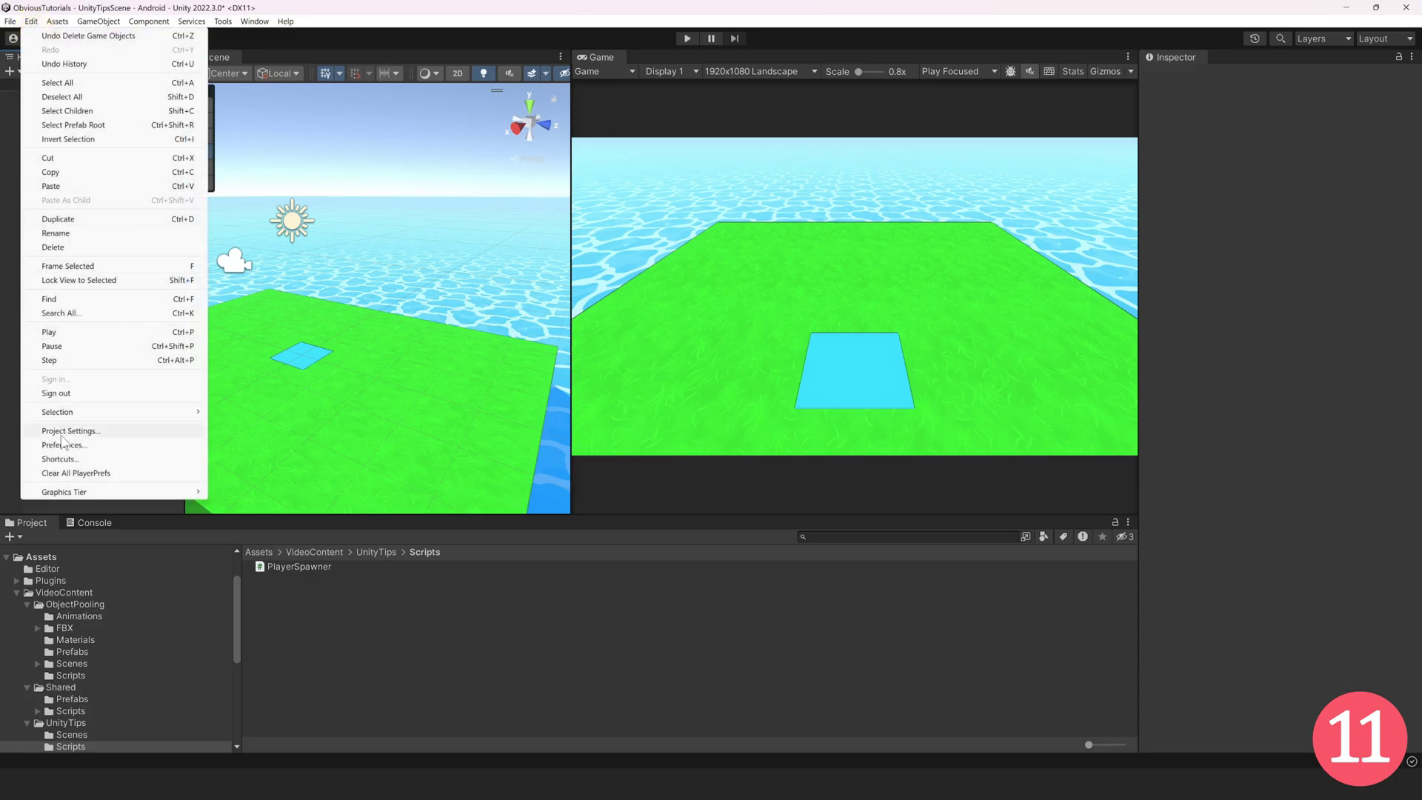
- Enable Create Objects at Origin in the Scene View preferences and close them
left_click(64, 444)
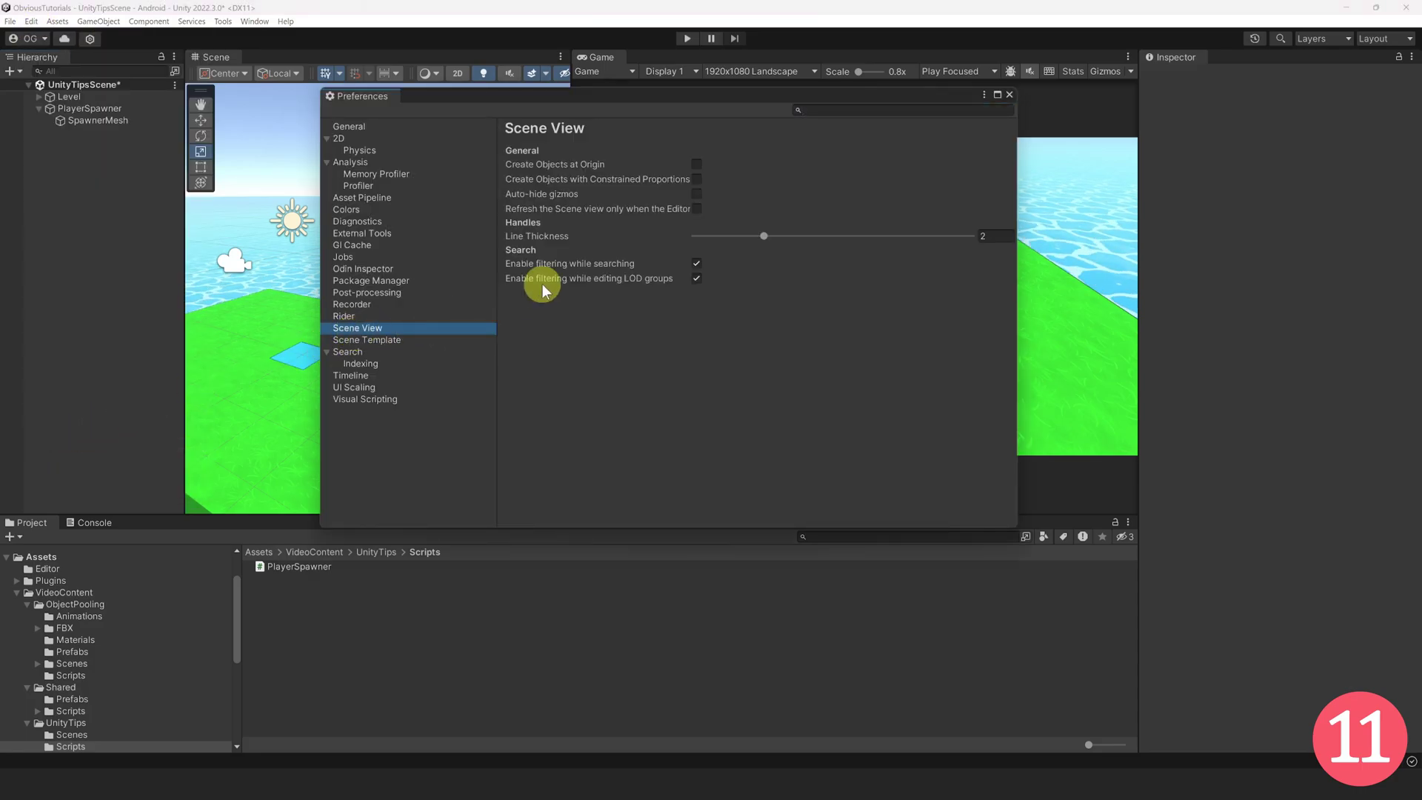
left_click(697, 164)
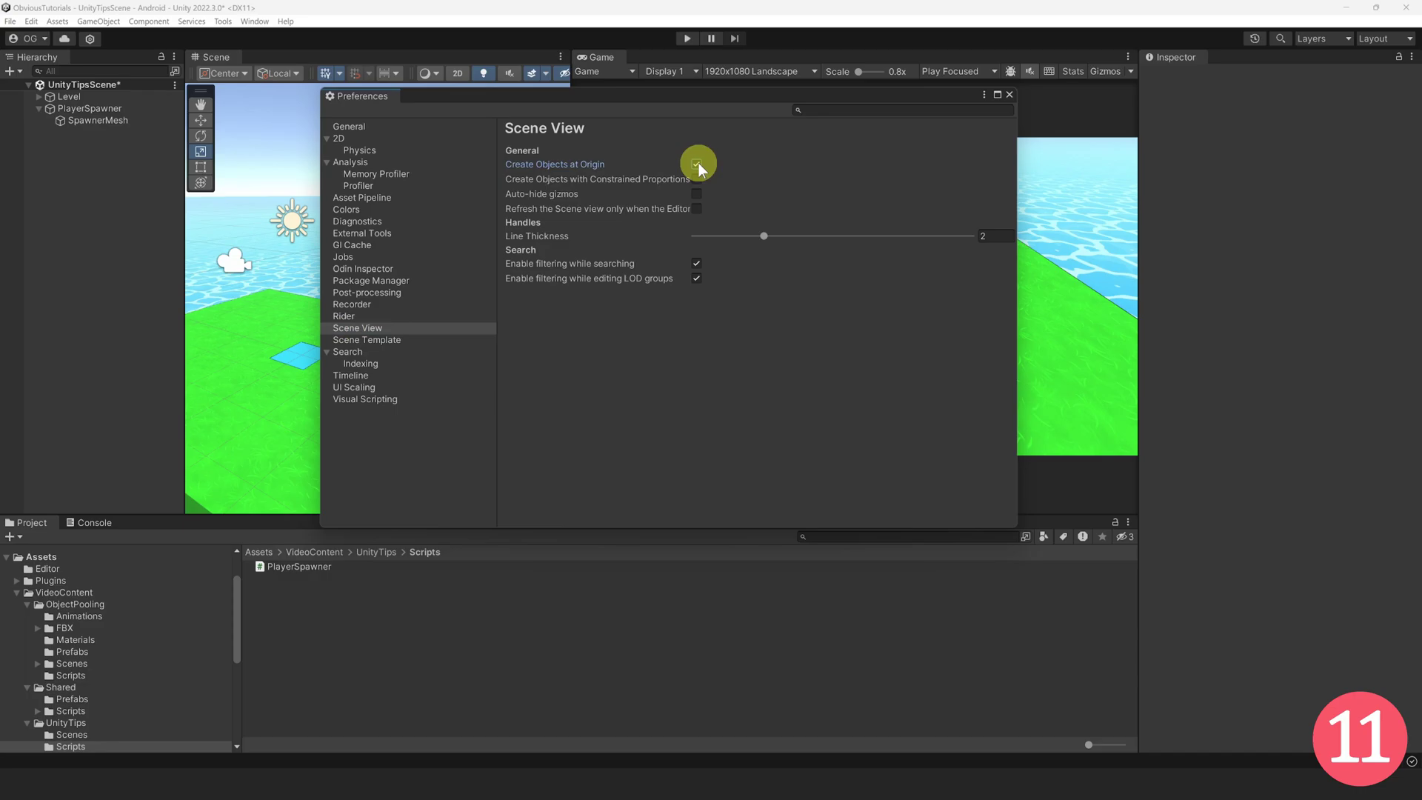
left_click(1010, 95)
- Create a test Cube from the Hierarchy menu to check it appears at the origin
right_click(136, 254)
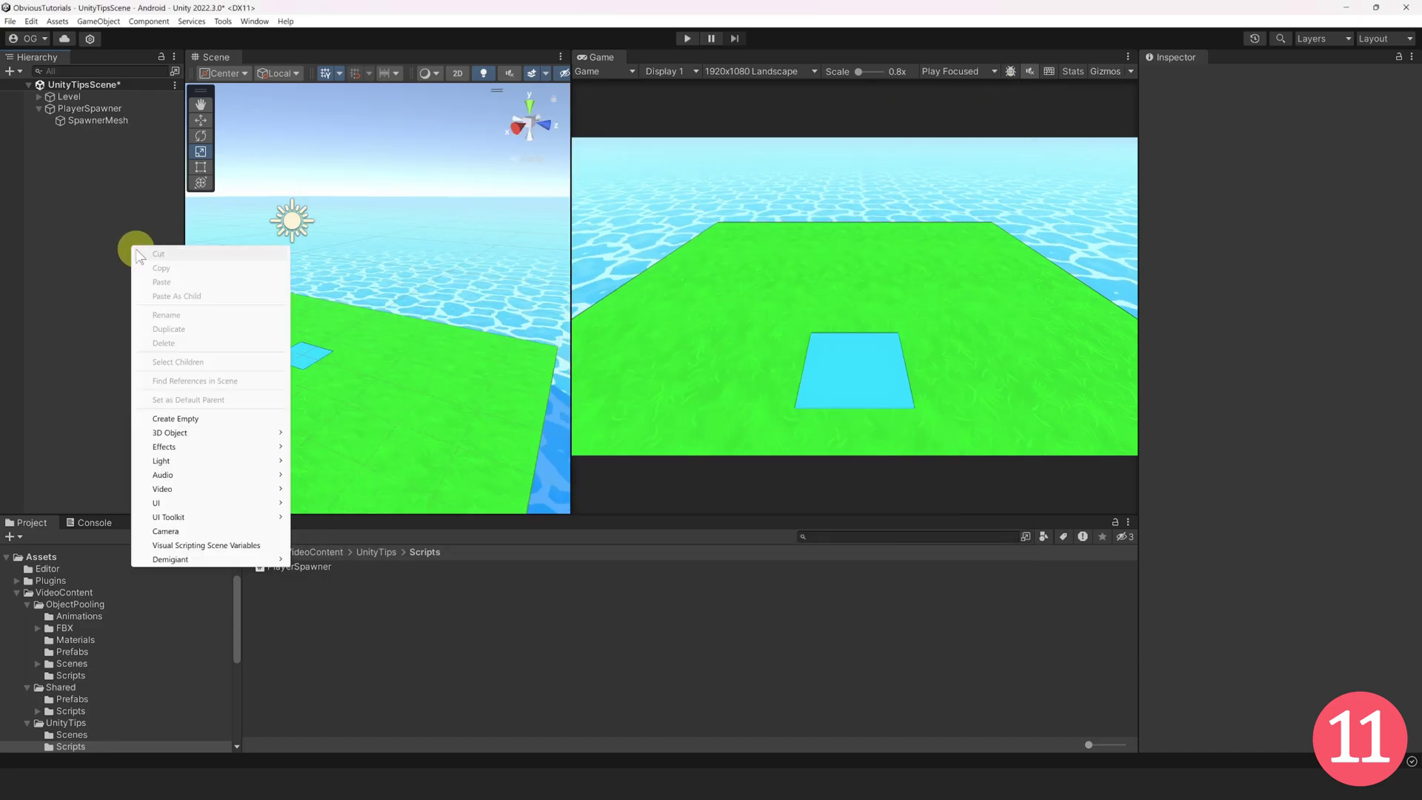
mouse_move(168, 435)
left_click(356, 436)
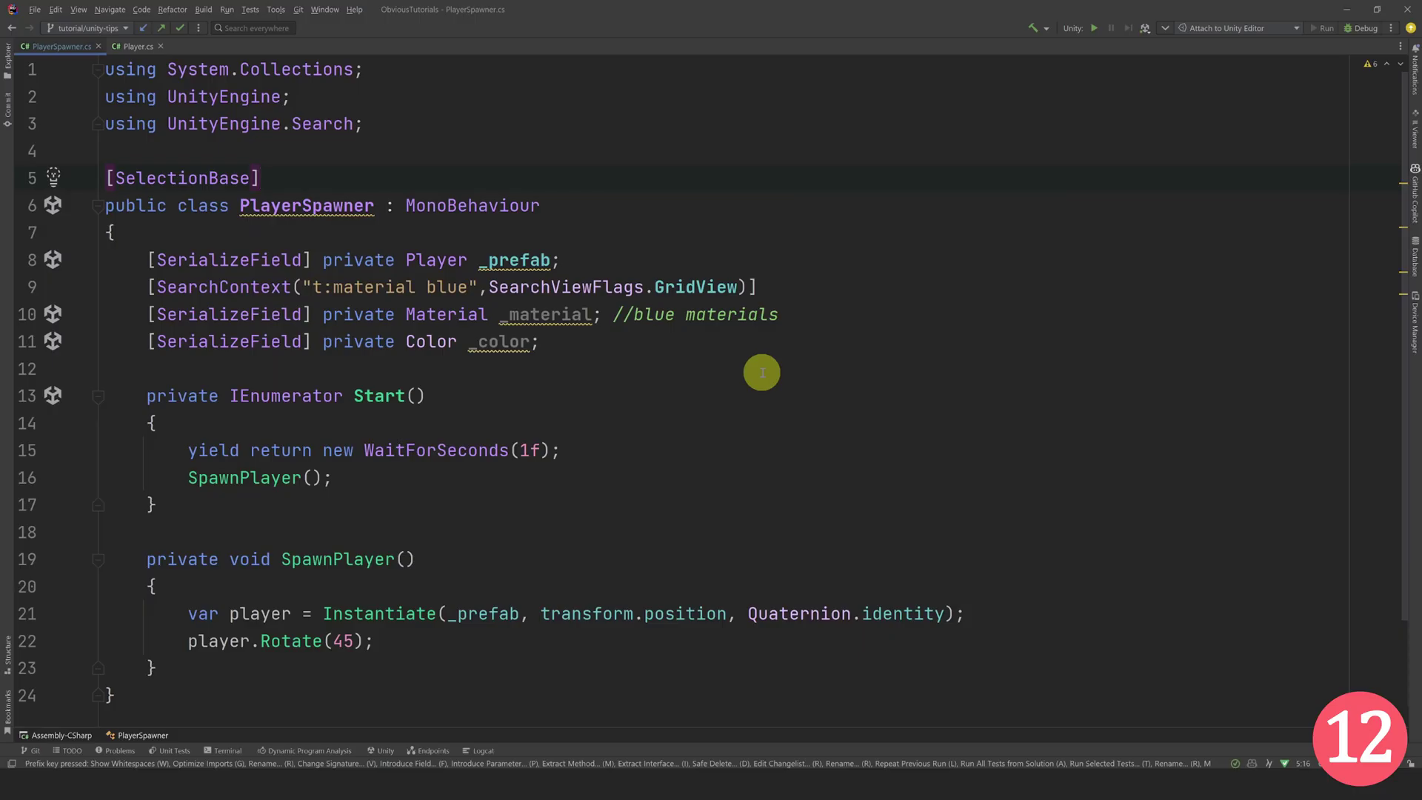
- Add Debug.Log("Player spawned", player) on a new line below player.Rotate(45)
scroll(761, 373, "down", 2)
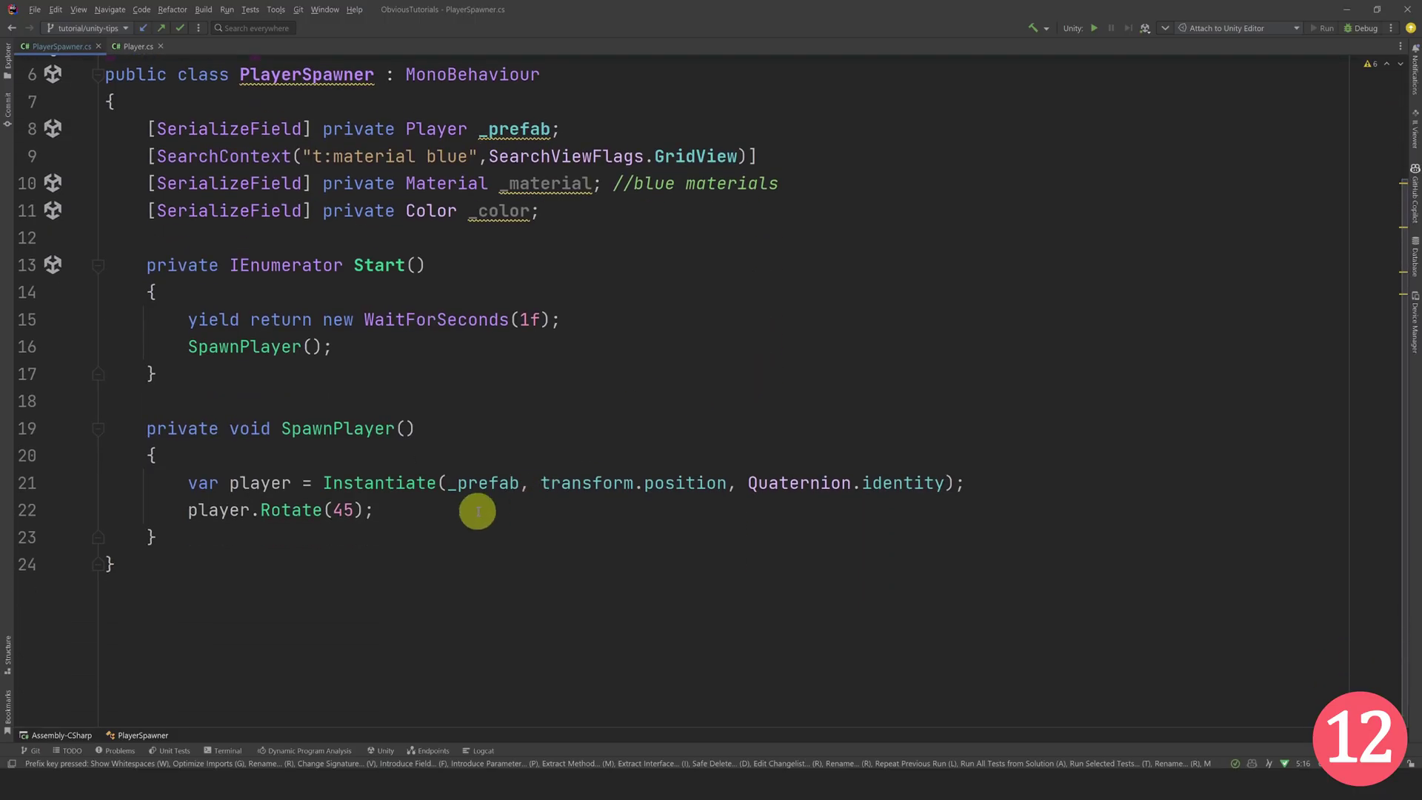
key("Return")
type("Debug.Log(\"P")
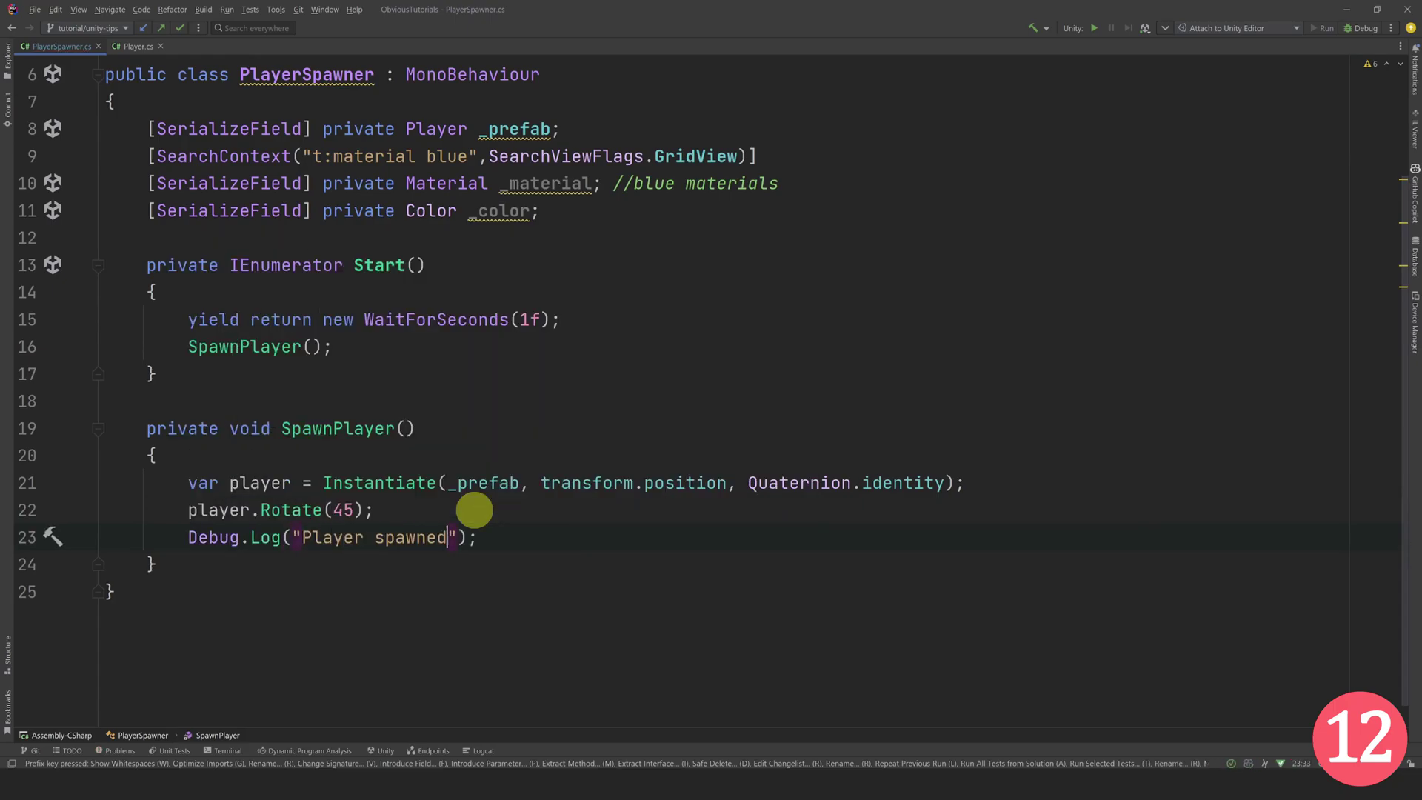
type("layer spawned\",player)")
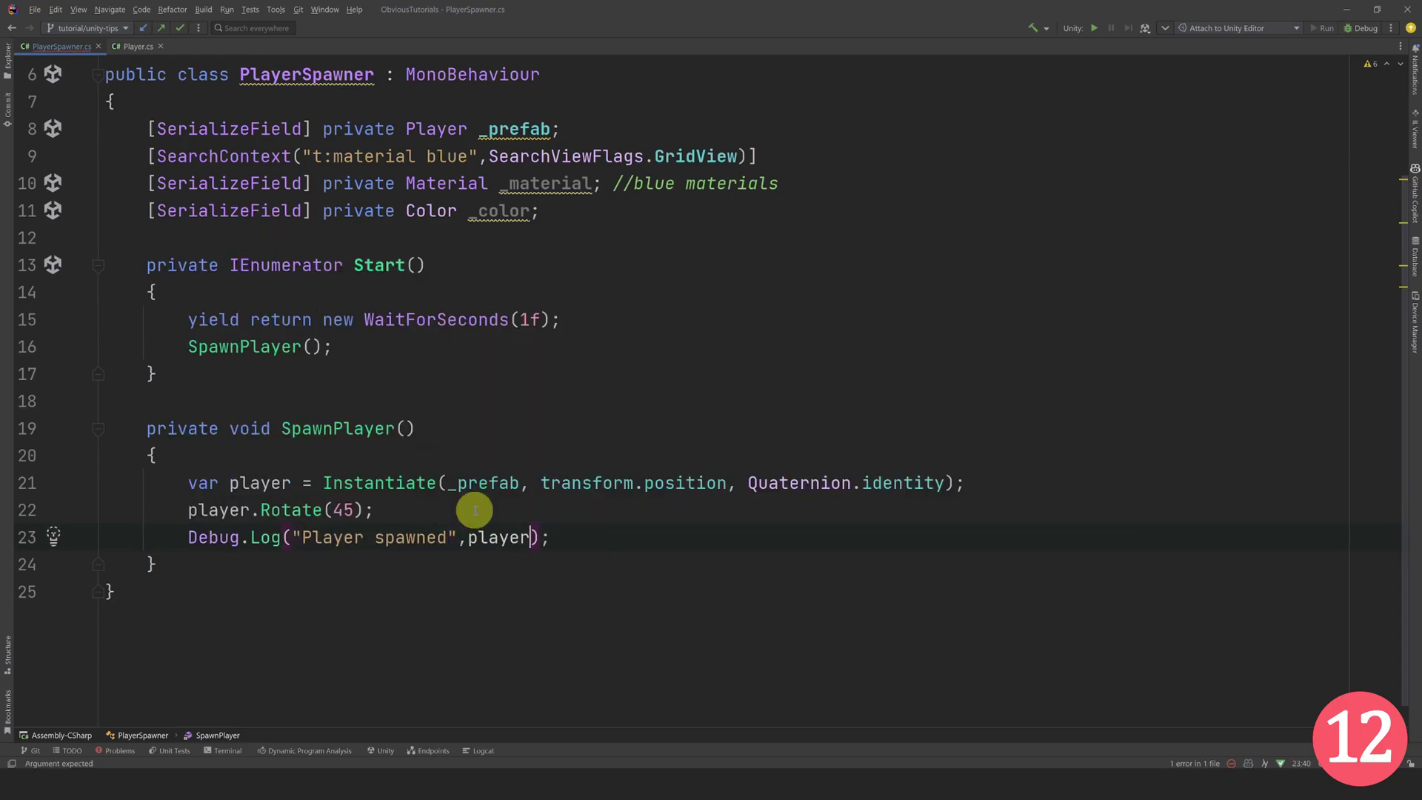
- Enter Play mode in Unity and select the "Player spawned" Console entry to ping the spawned player
key("alt+Tab")
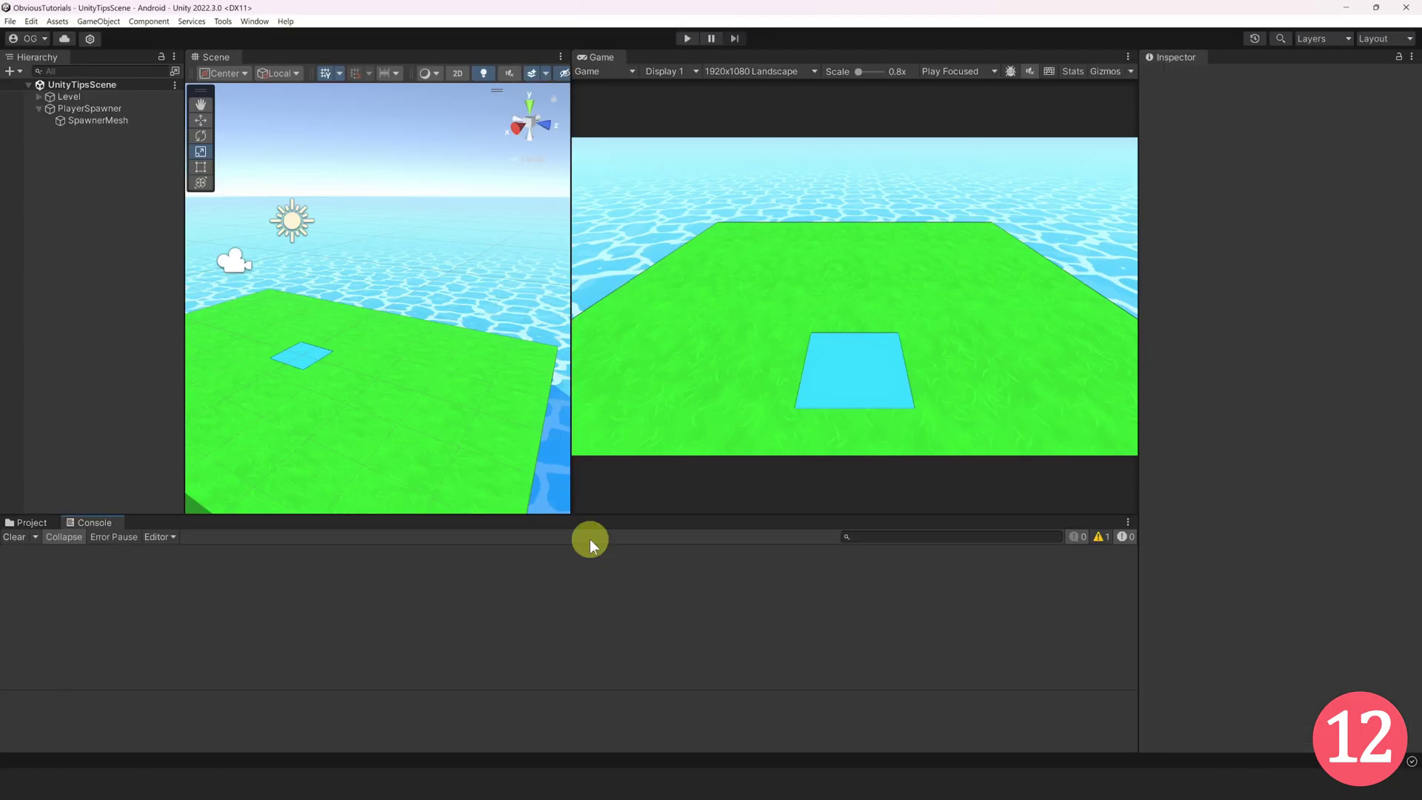
left_click(689, 39)
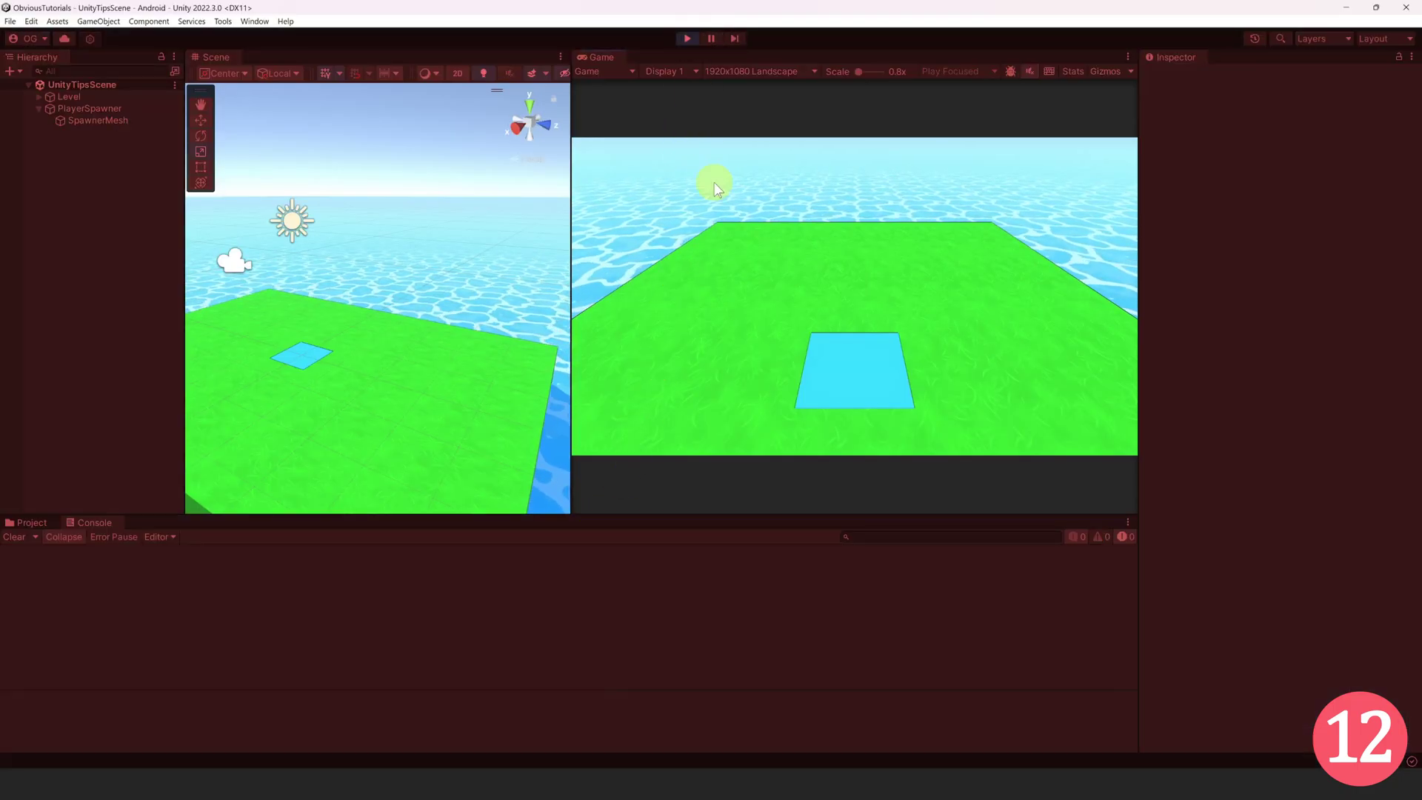
left_click(182, 564)
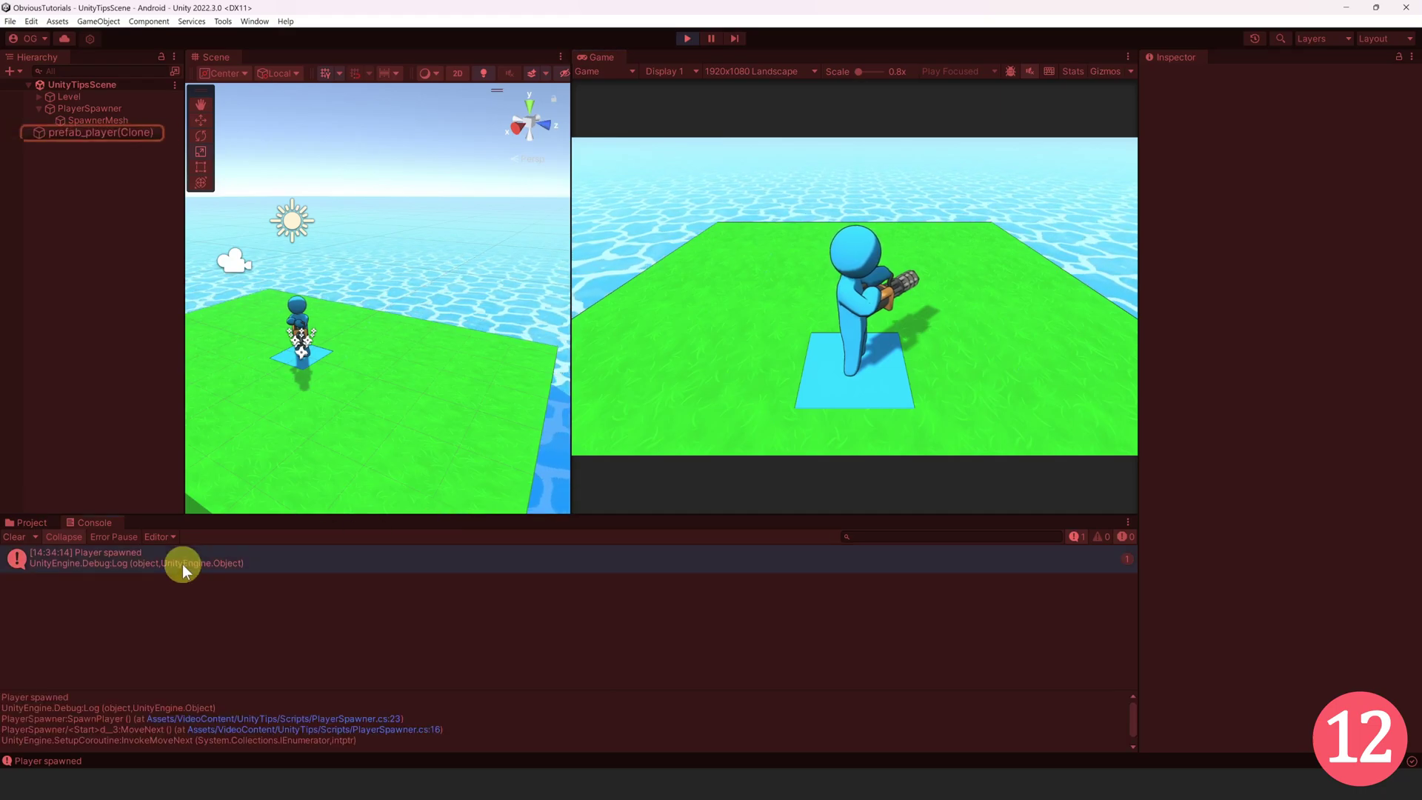